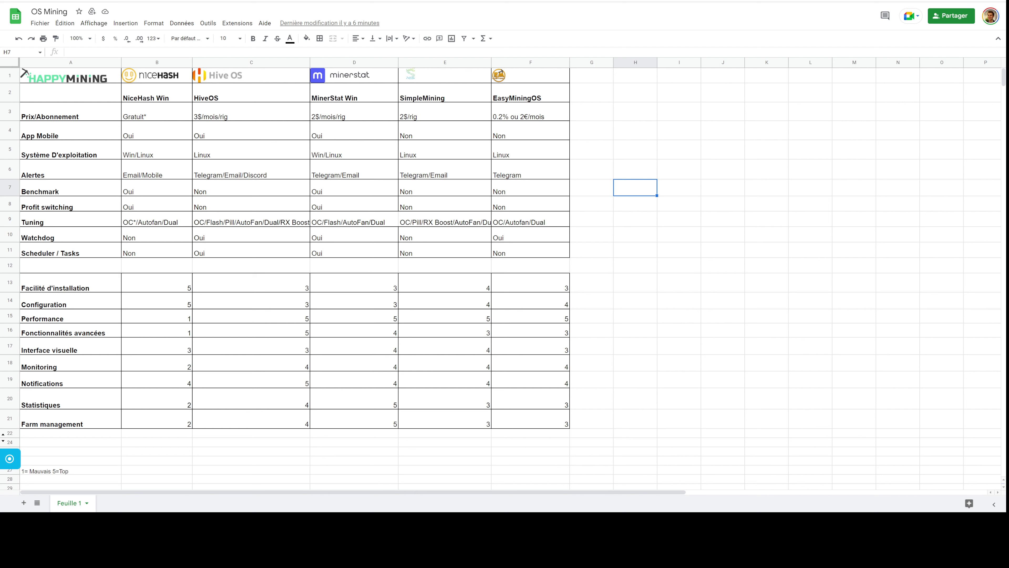
- Review the NiceHash Win entries for subscription price, mobile app and operating system in the OS Mining comparison table
click(126, 116)
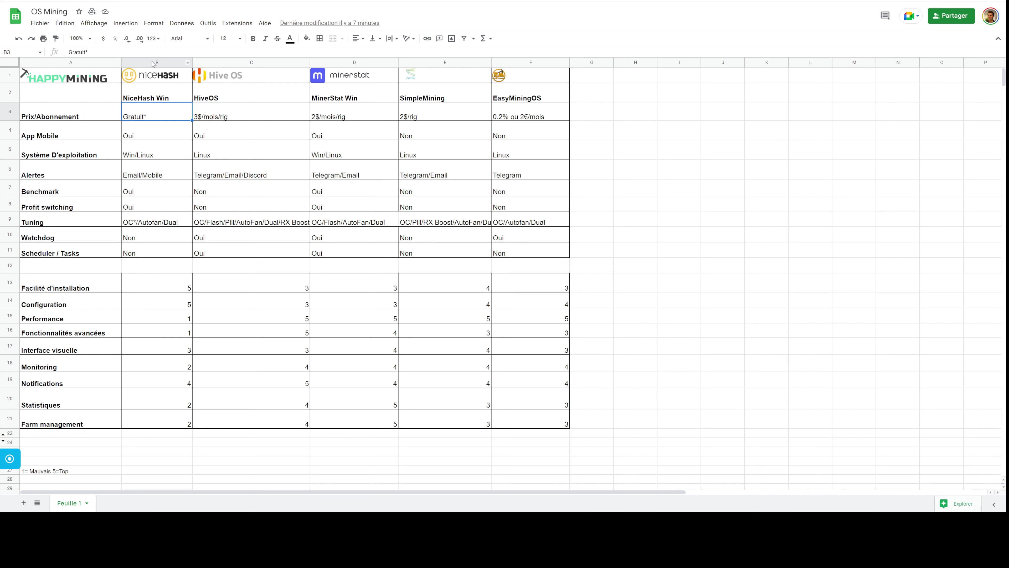
click(166, 98)
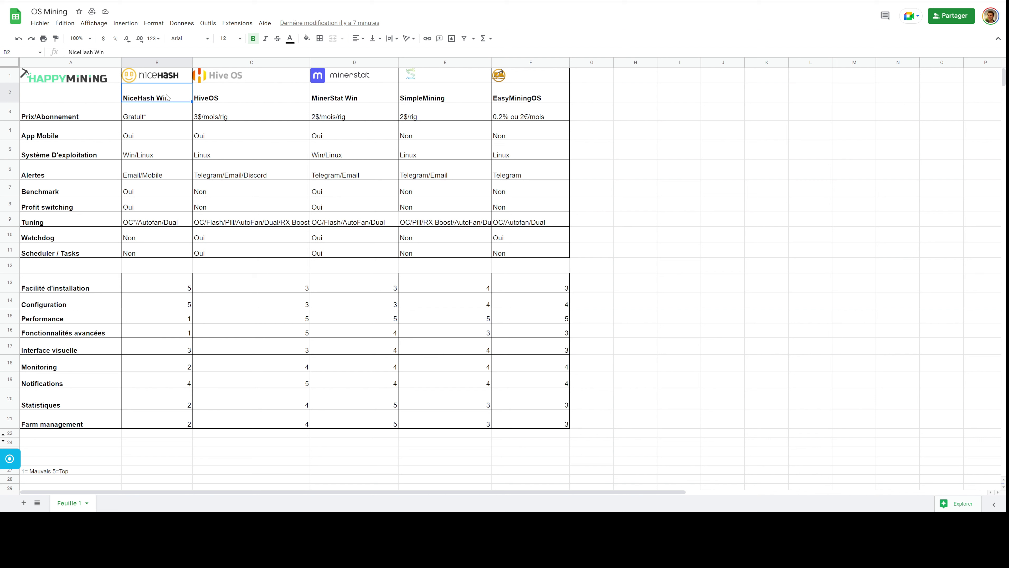
click(158, 113)
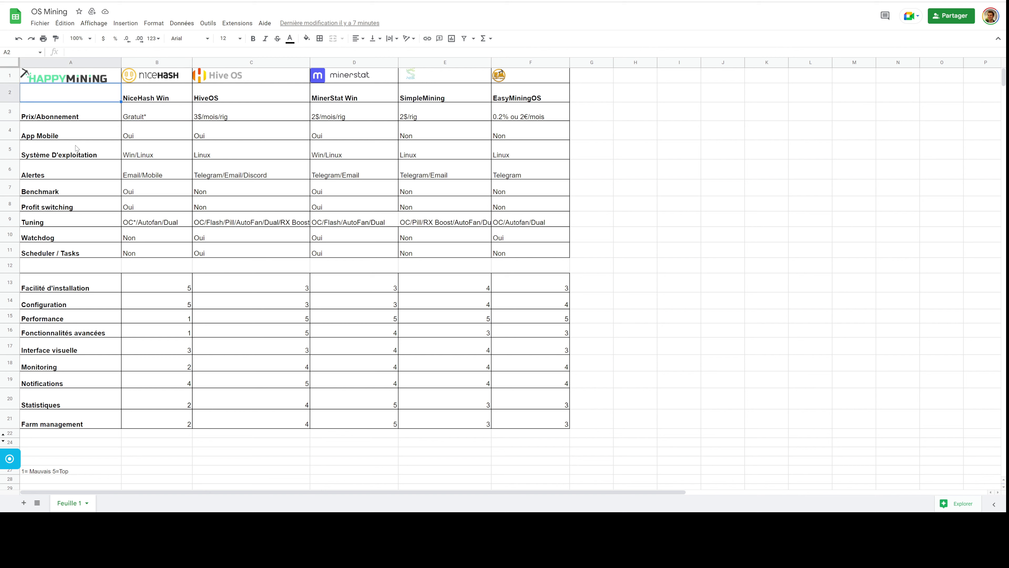
click(66, 117)
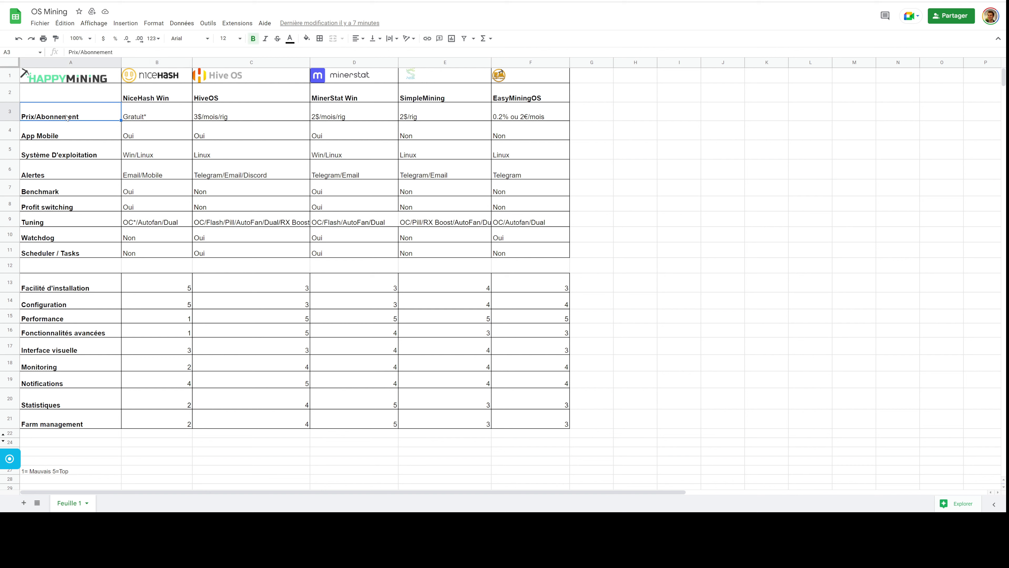
click(133, 112)
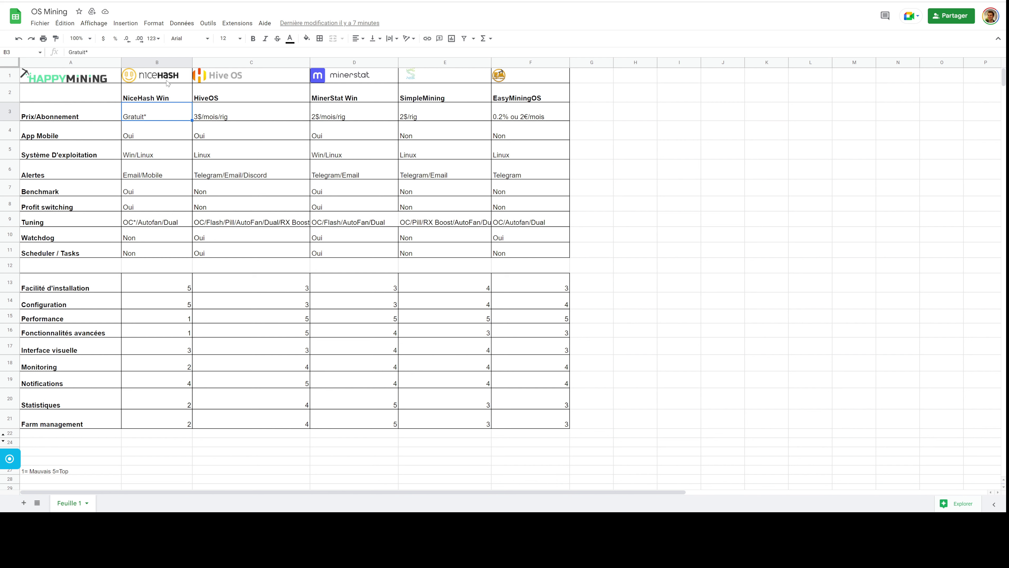
click(160, 137)
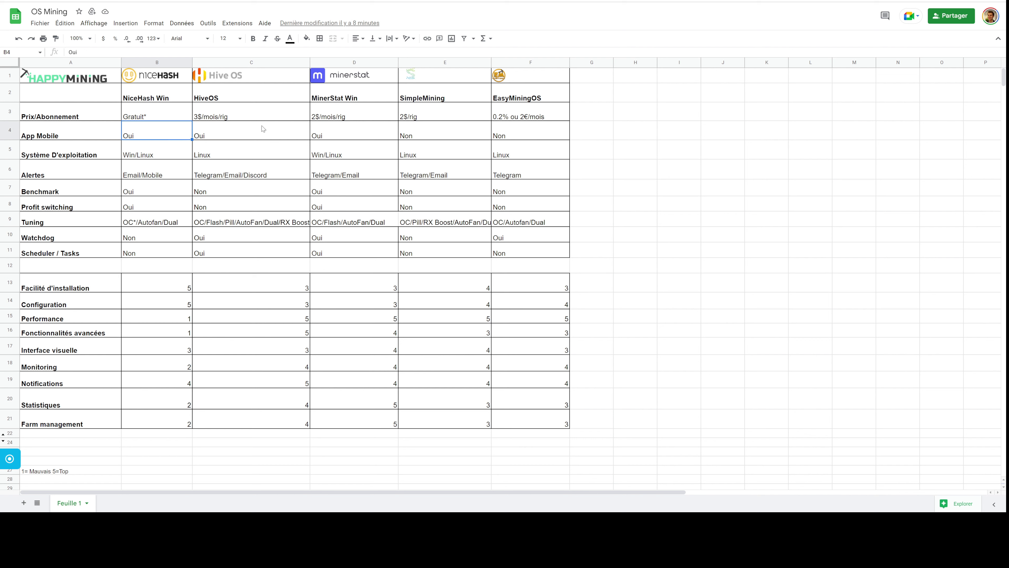
click(137, 156)
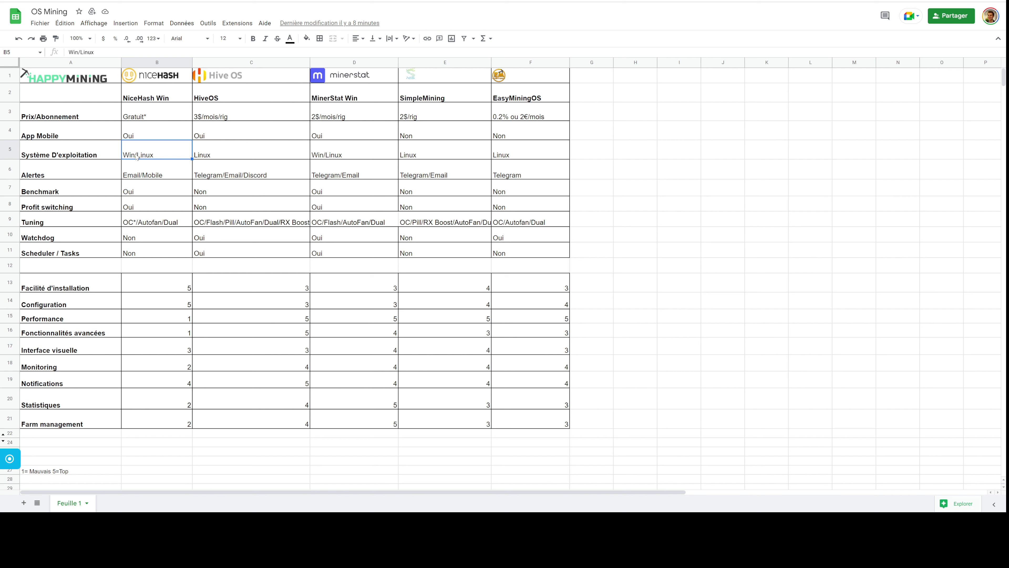
click(141, 137)
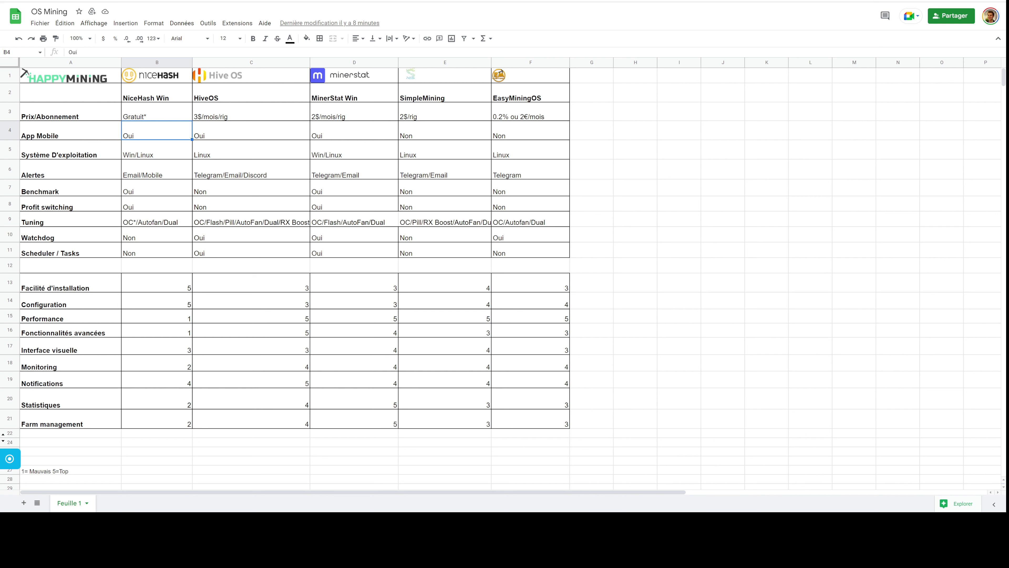
- Switch to the NiceHash rig manager and examine worker1's devices and the power mode options of the RTX 3090
key(ctrl+Tab)
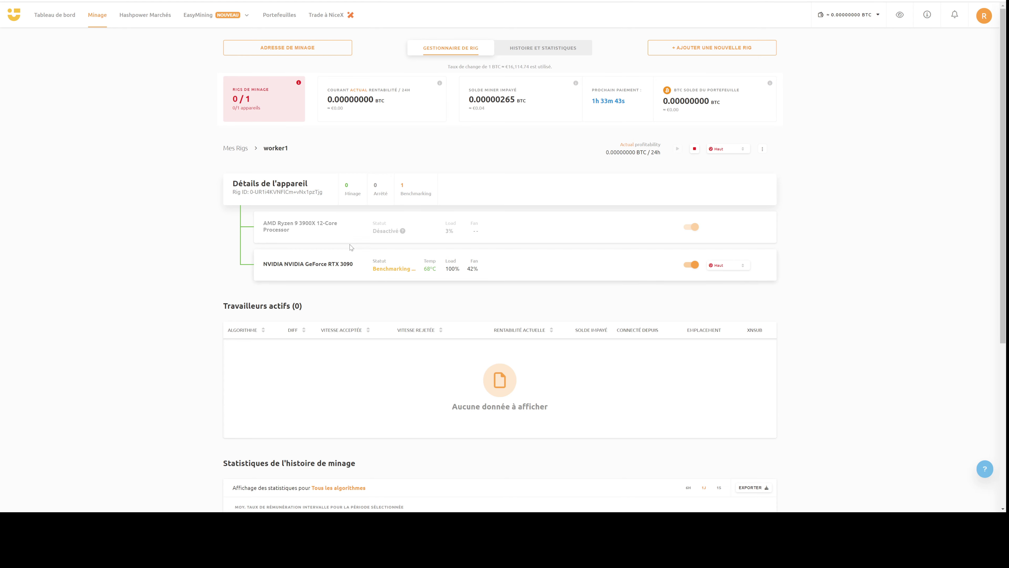
drag(258, 223, 299, 234)
mouse_move(722, 267)
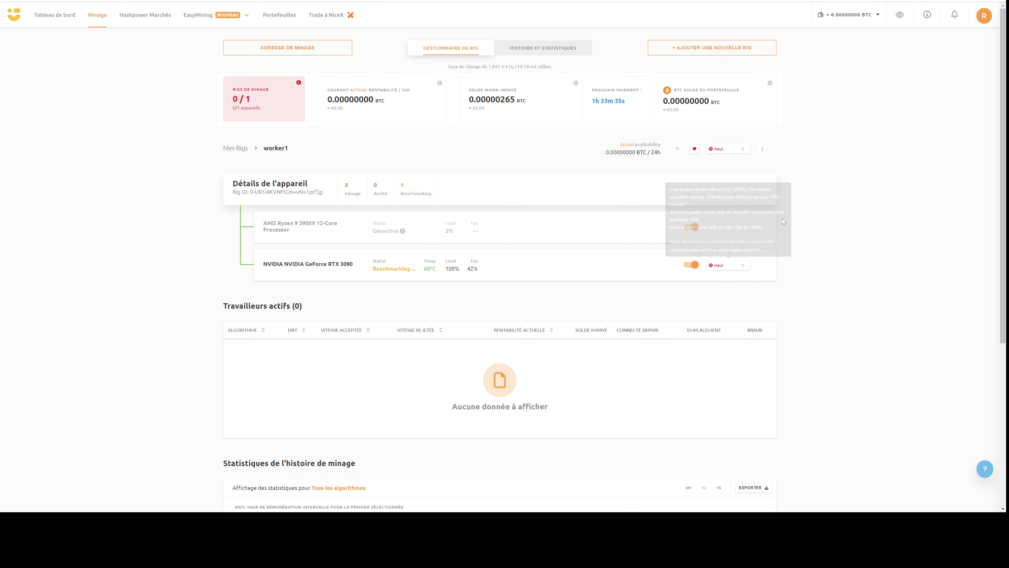
click(728, 269)
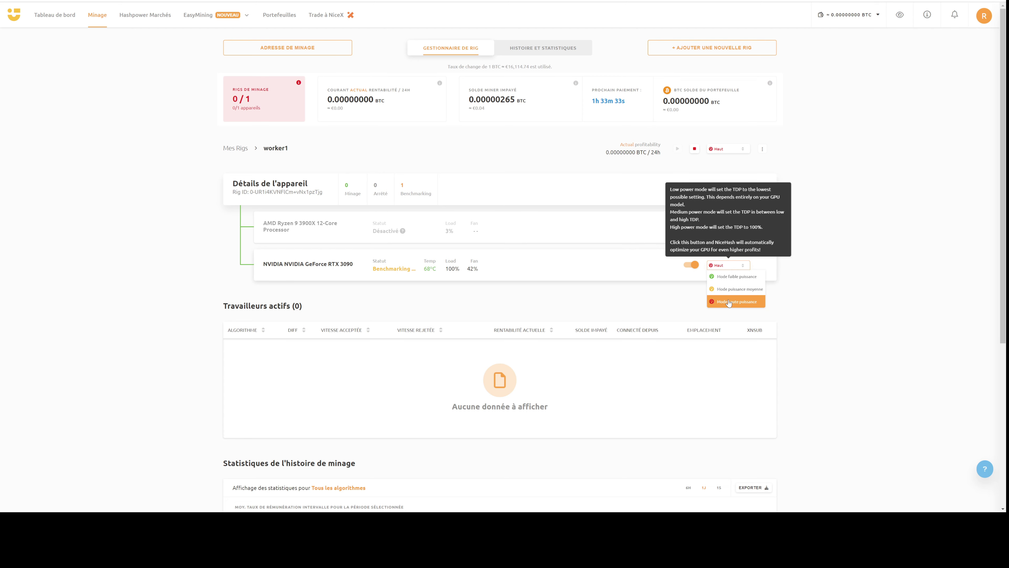
click(731, 277)
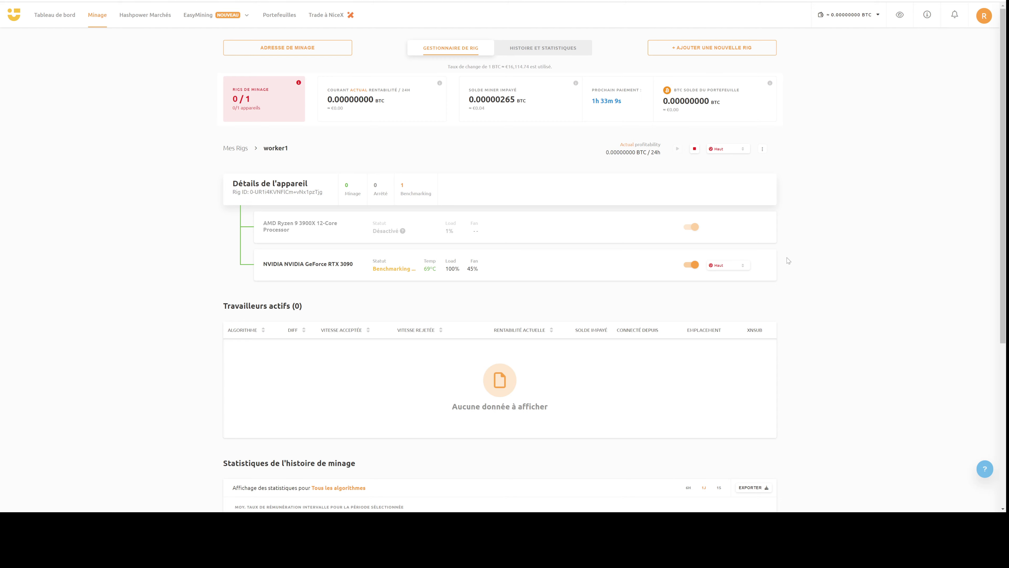
scroll(788, 261, down, 3)
scroll(788, 260, up, 3)
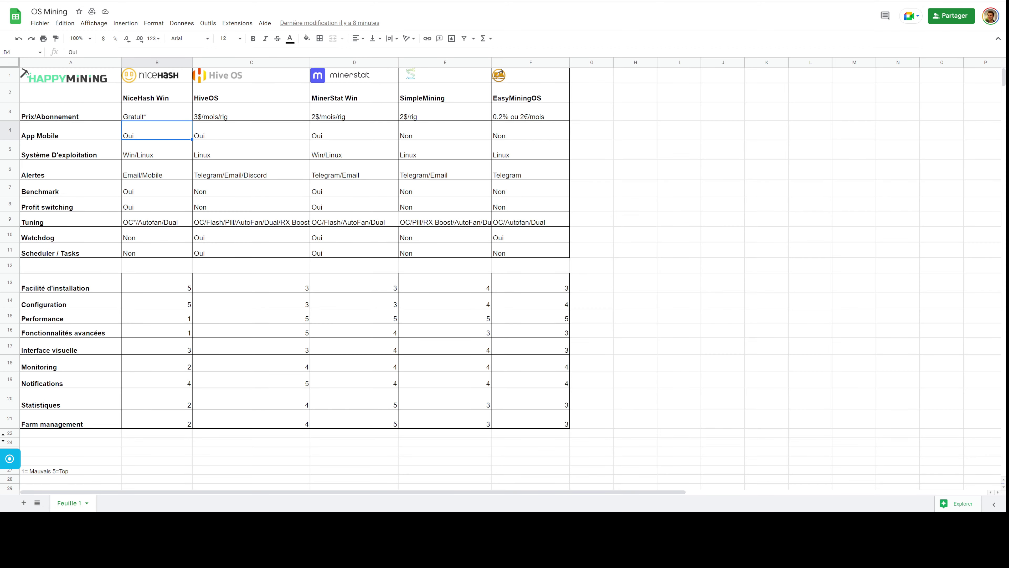
- Return to the OS Mining spreadsheet and go through NiceHash's price, mobile app, operating system and alert entries
click(140, 113)
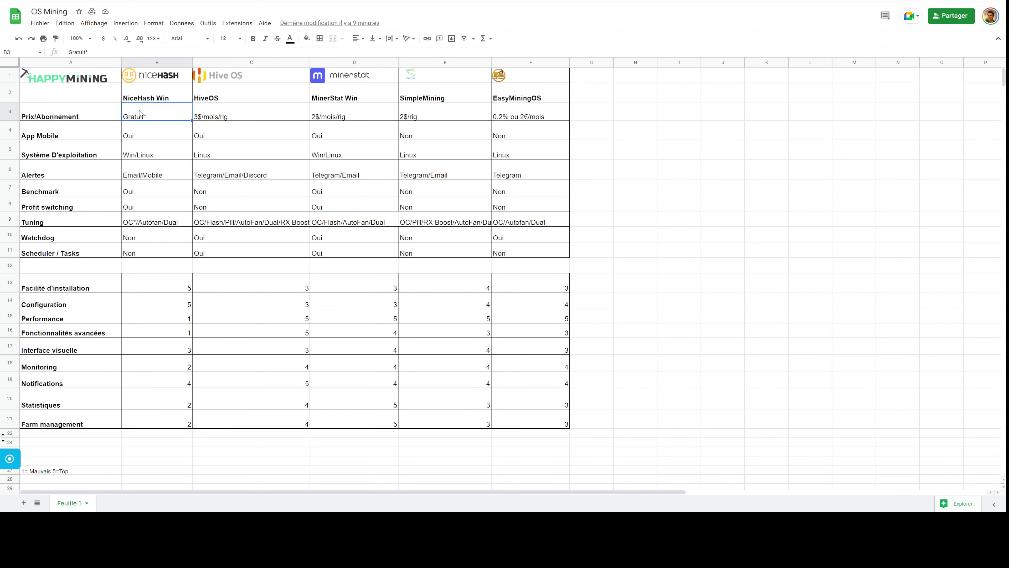
click(152, 133)
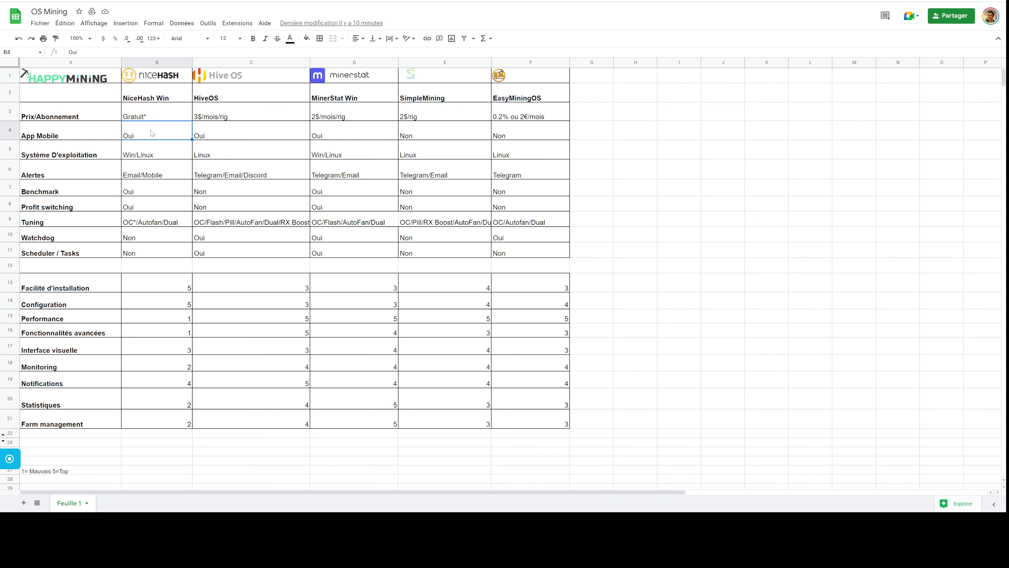
click(148, 158)
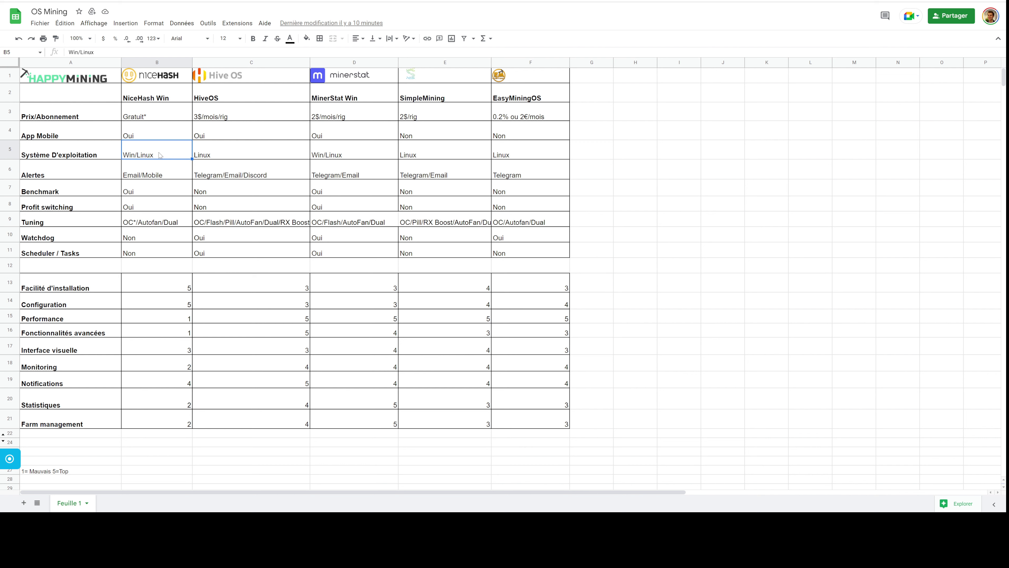
click(158, 178)
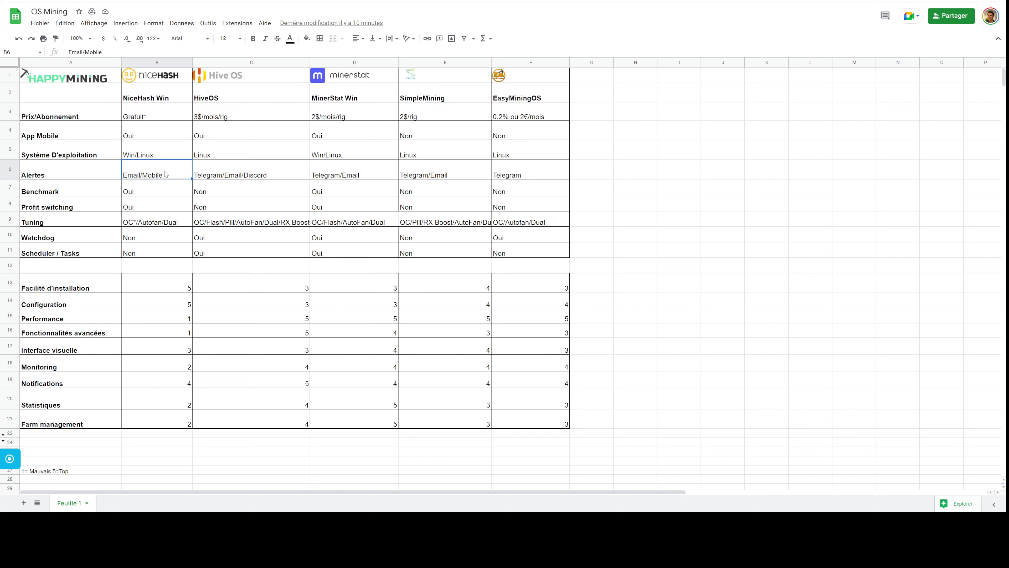
- Examine the Benchmark and Profit switching entries for NiceHash Win
click(98, 193)
click(147, 195)
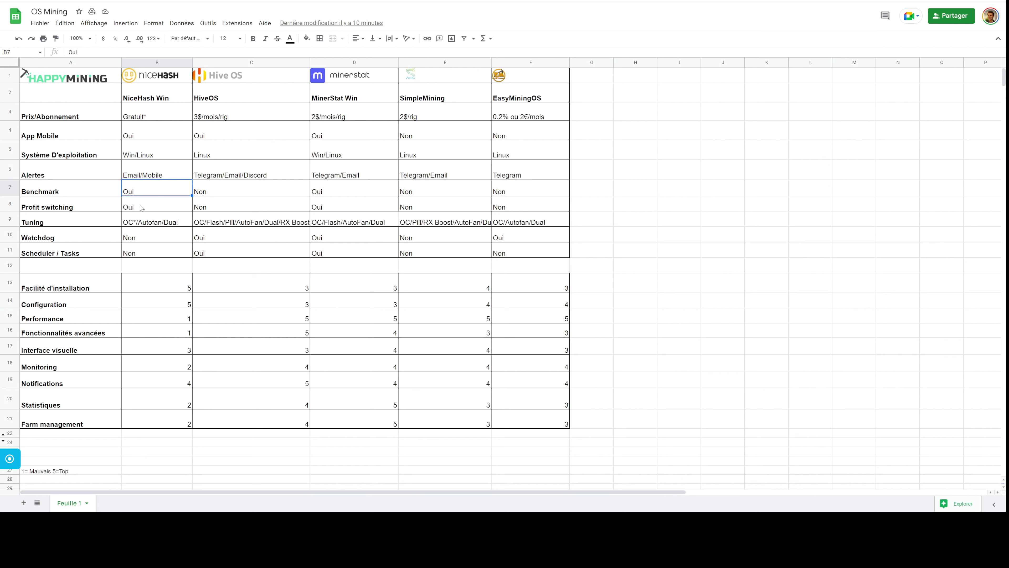
click(141, 207)
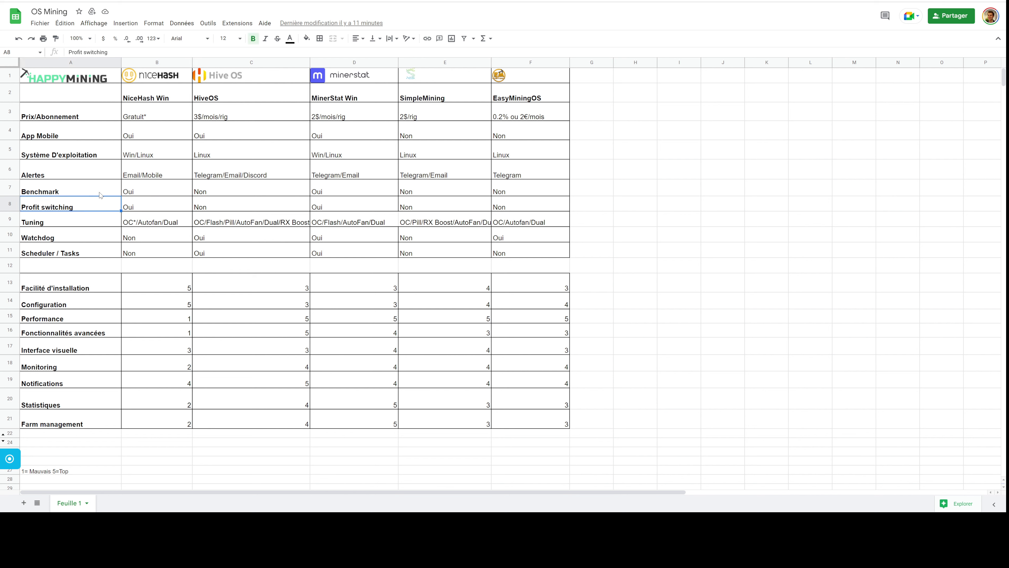
click(150, 194)
click(146, 206)
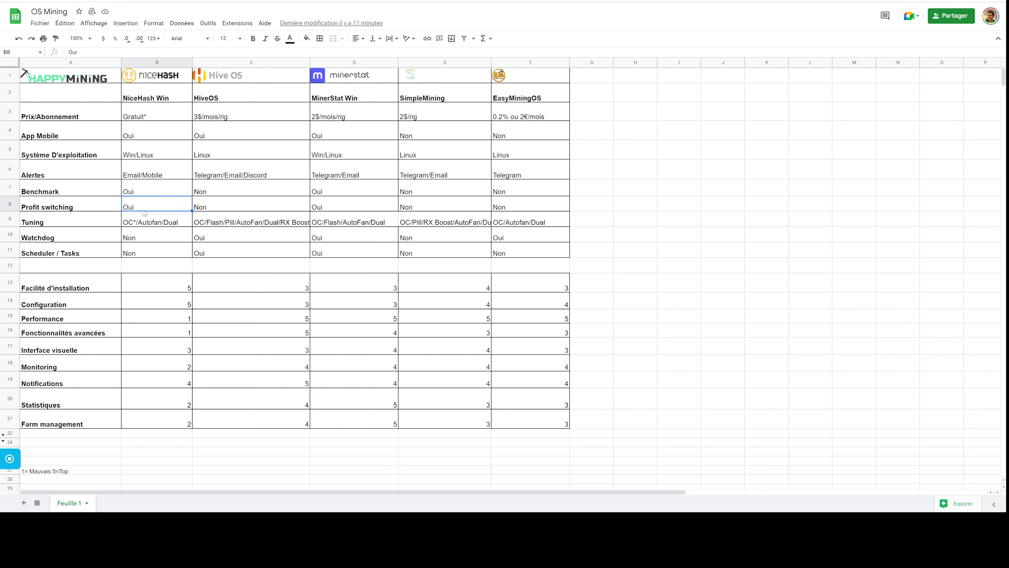
- Check NiceHash's Tuning entry against the RTX 3090 power mode setting in the NiceHash rig manager
click(143, 226)
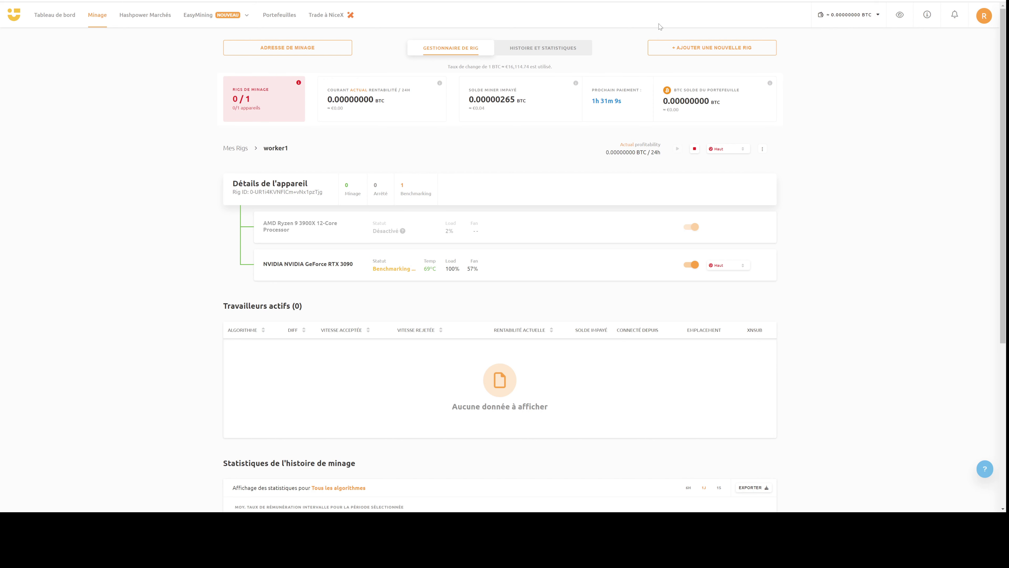
click(739, 266)
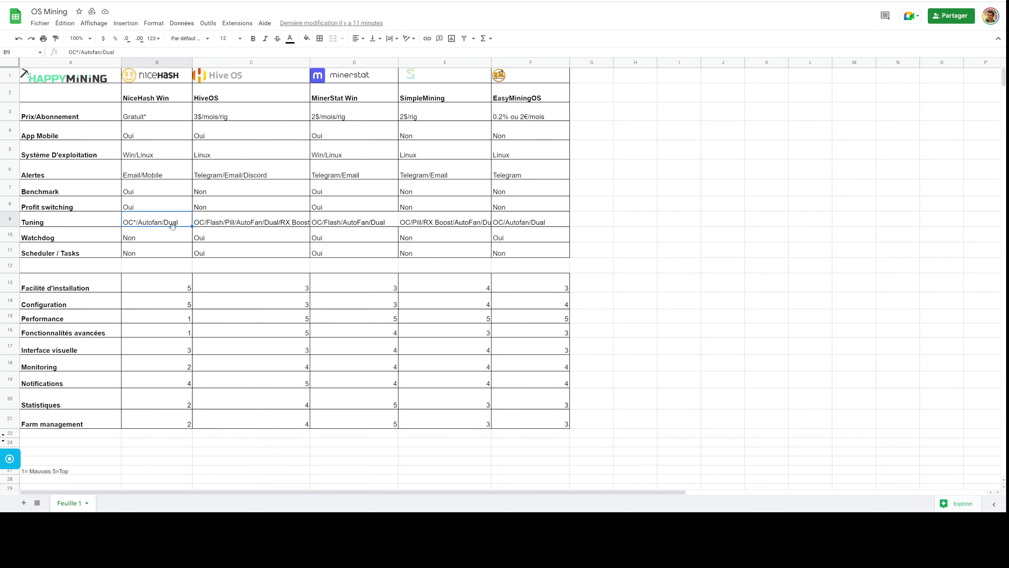
click(158, 232)
click(156, 224)
- Review the Watchdog and Scheduler / Tasks rows for NiceHash Win in the comparison table
click(146, 238)
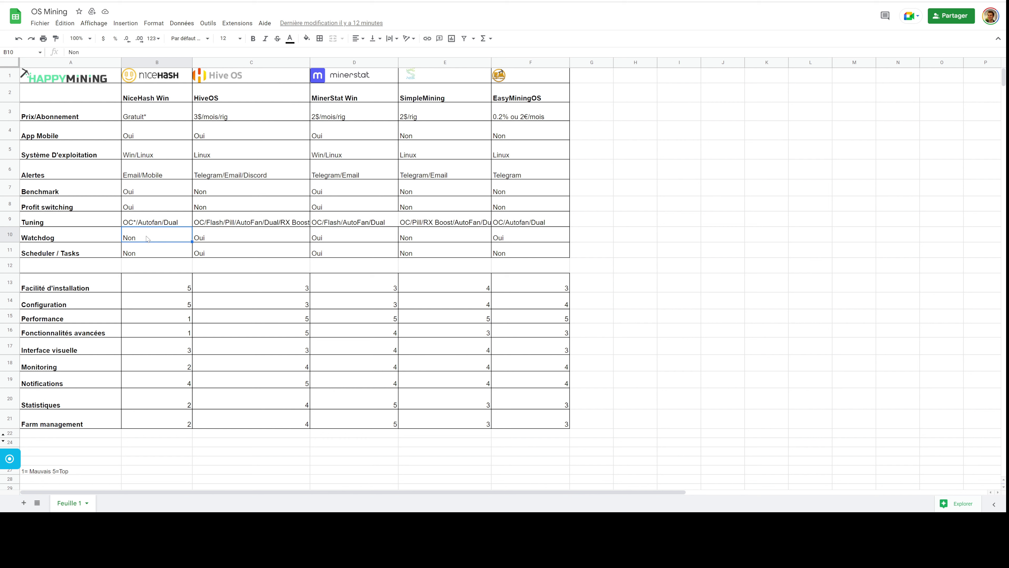
key(Left)
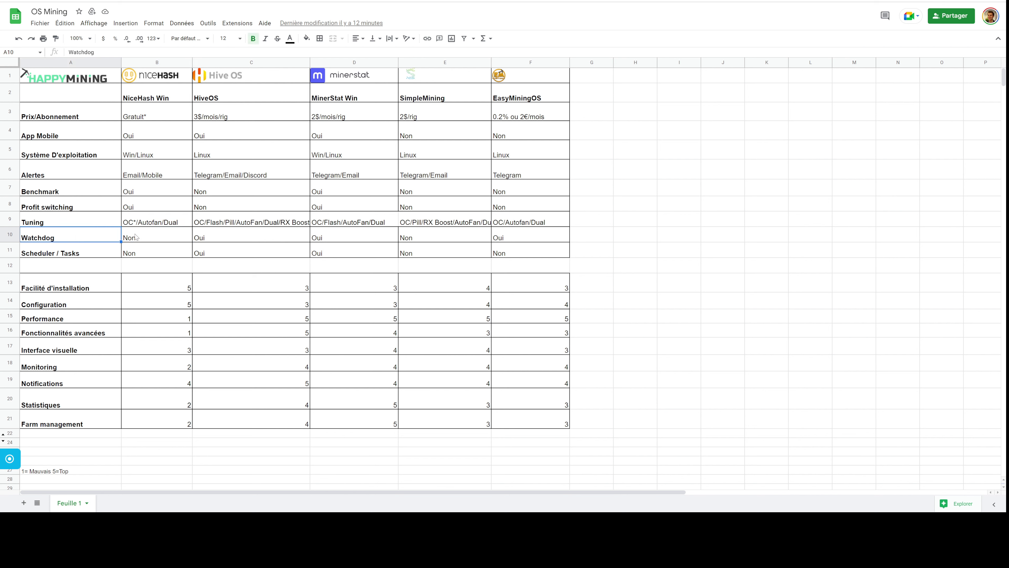
click(148, 240)
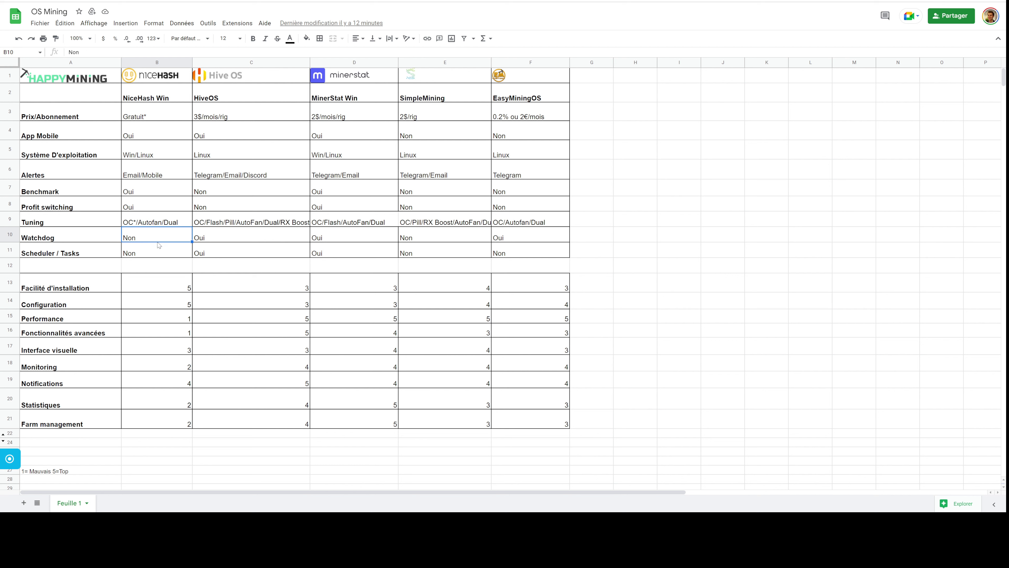
click(83, 256)
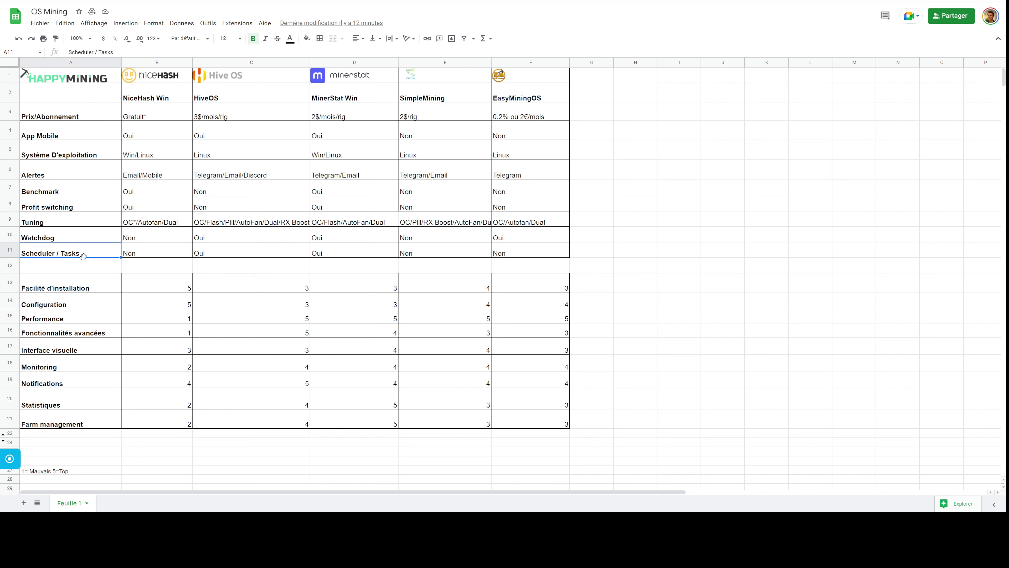
click(134, 251)
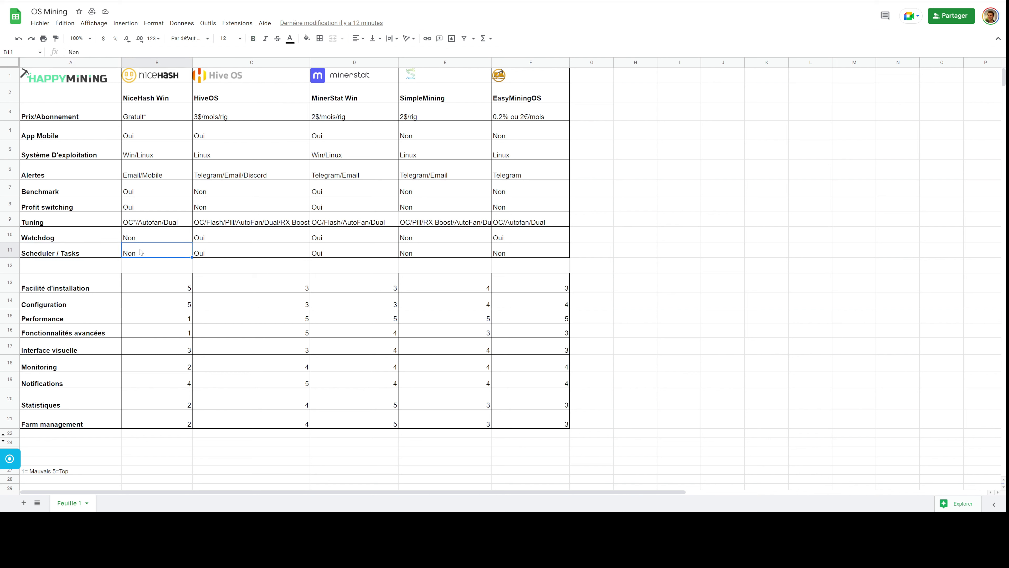
click(94, 250)
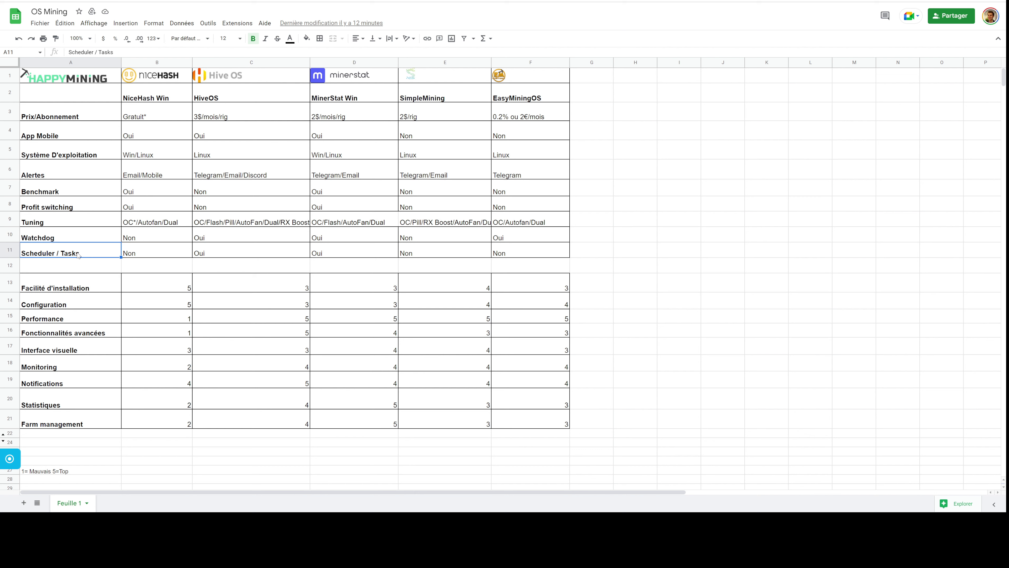
click(143, 256)
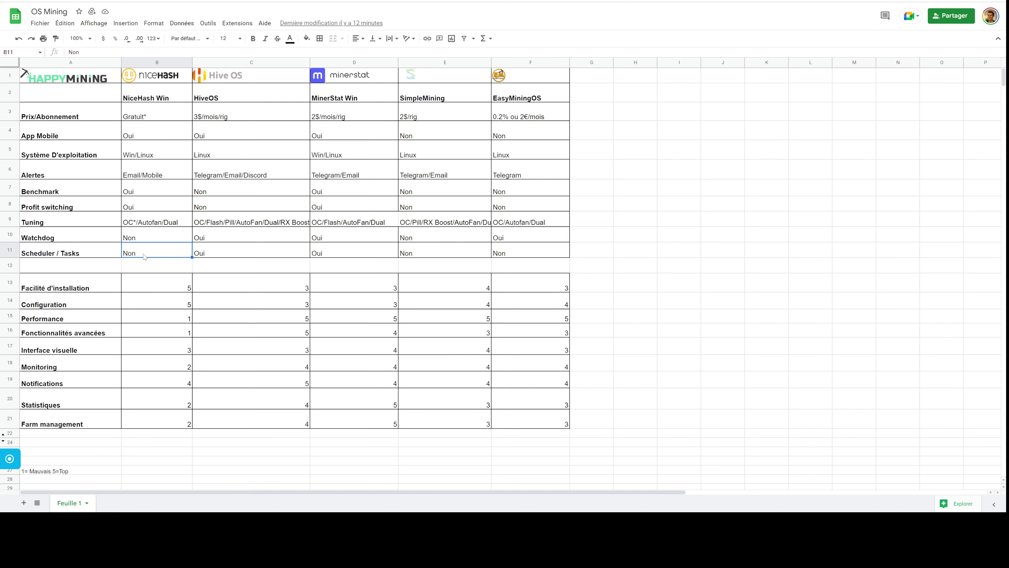
- Examine NiceHash's ratings for ease of installation, configuration, performance and advanced features in the scoring table
scroll(143, 256, down, 2)
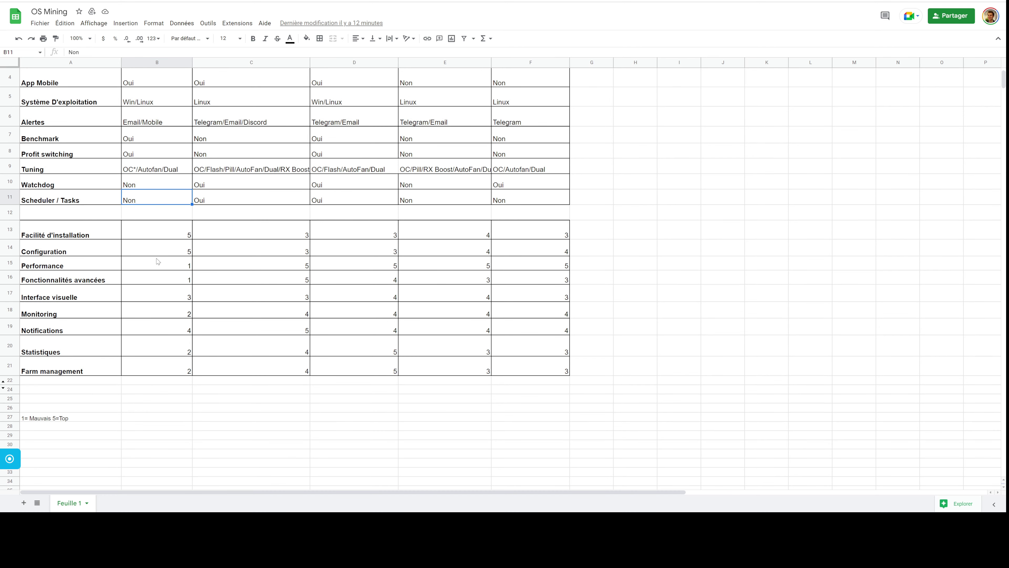
click(170, 231)
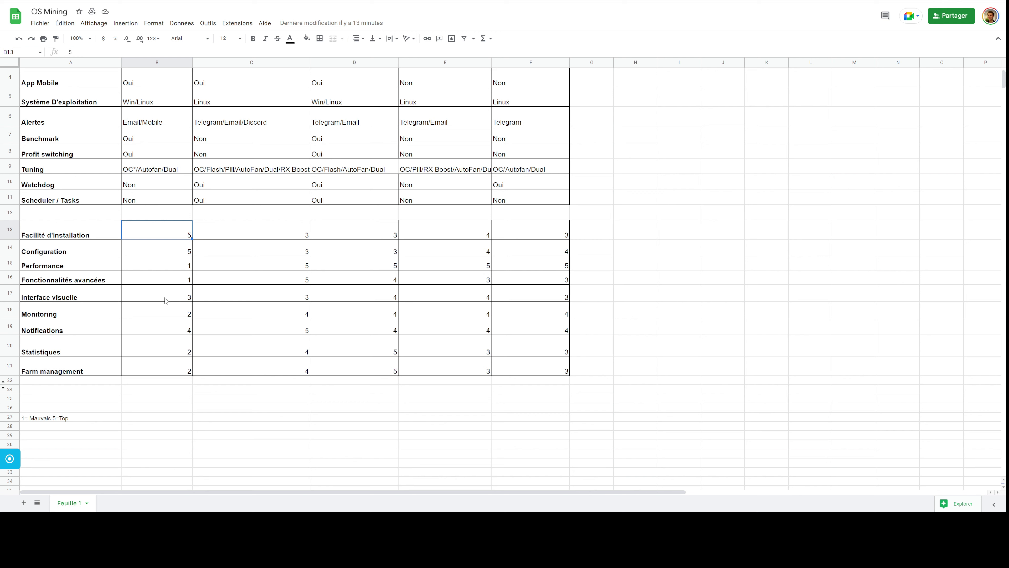
scroll(165, 300, up, 1)
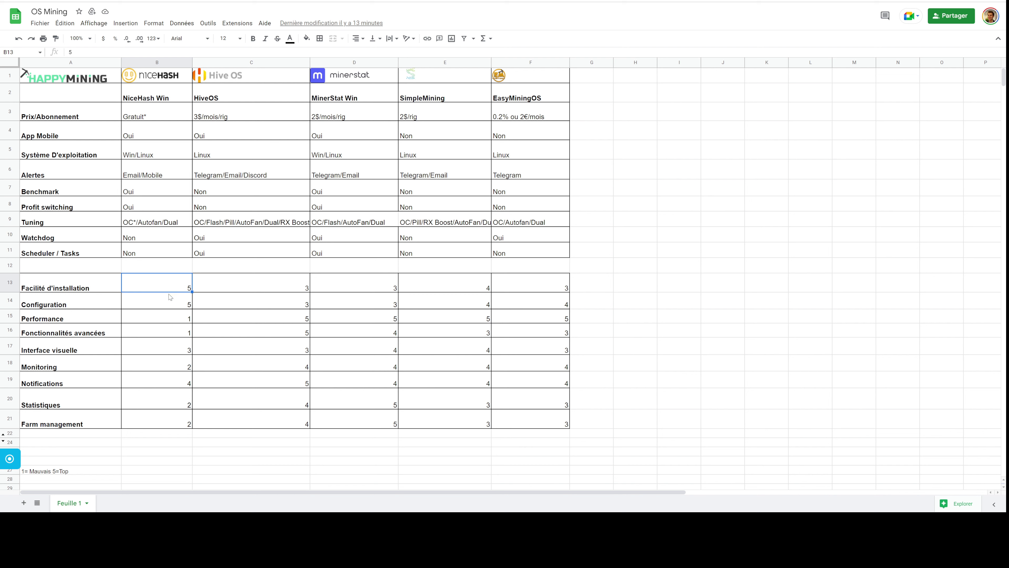
click(168, 305)
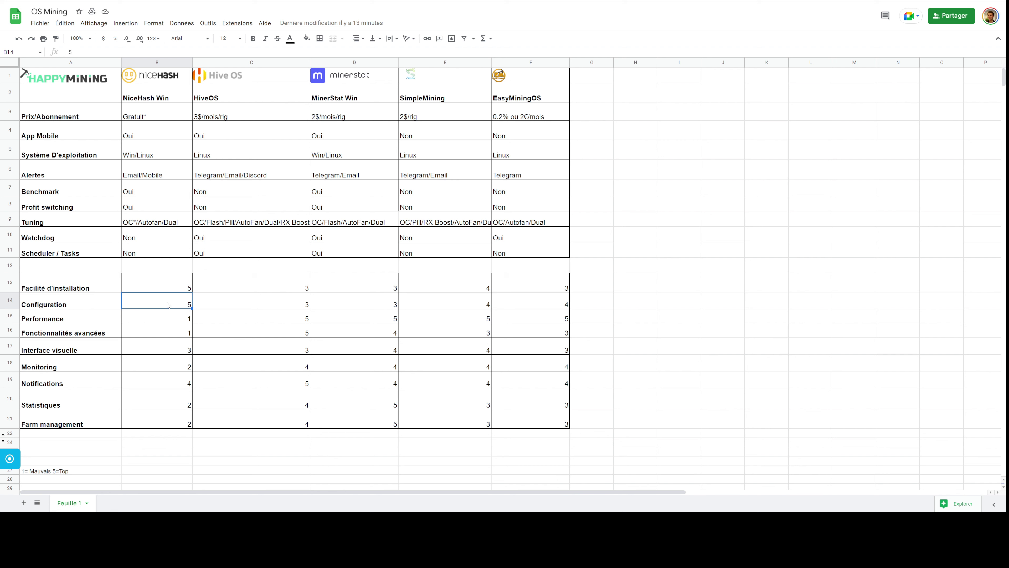
click(171, 320)
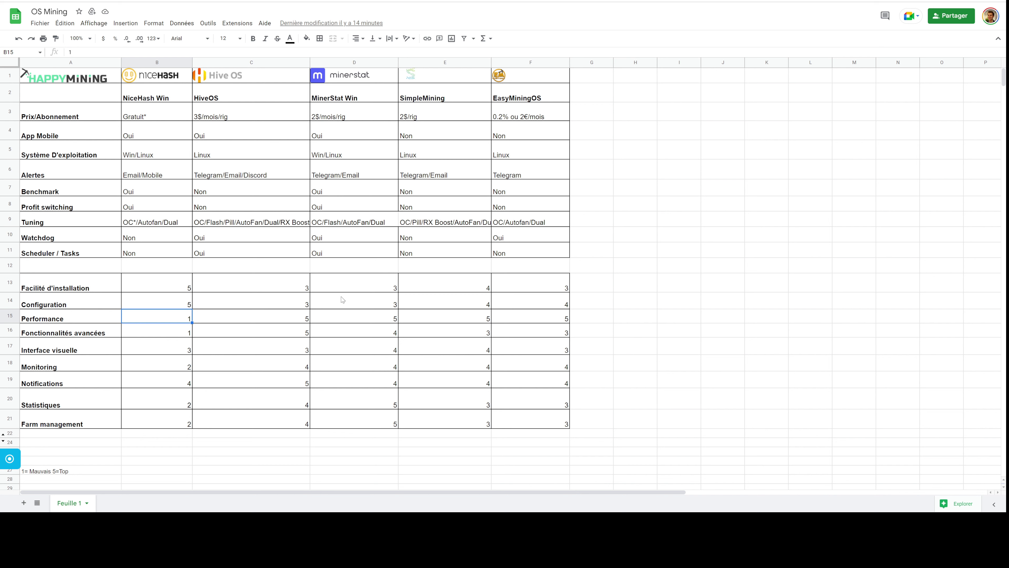
shift+click(150, 334)
click(164, 321)
click(176, 330)
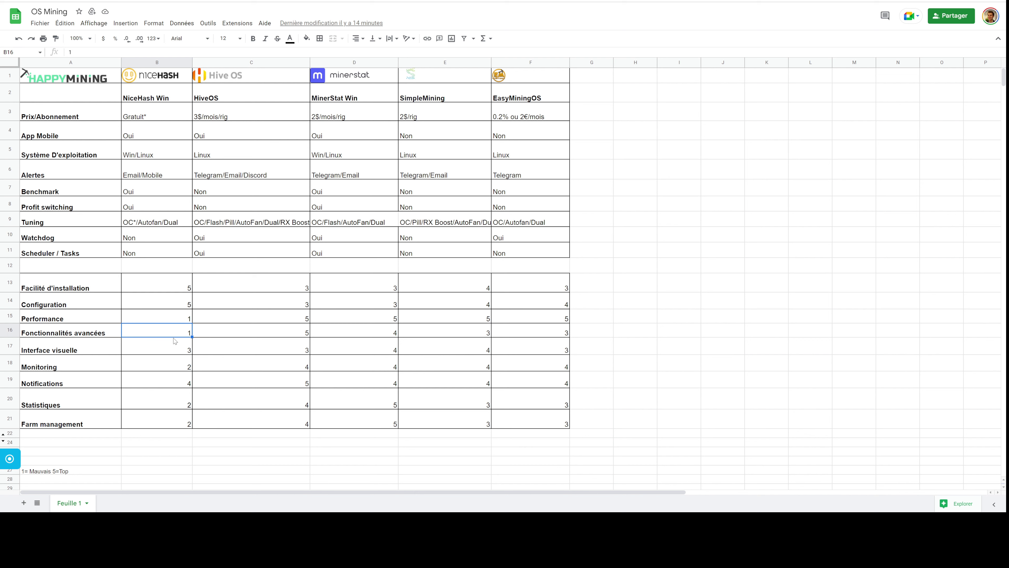
- Examine NiceHash's ratings for Monitoring, Notifications and Statistiques in the scoring table
drag(116, 368, 186, 365)
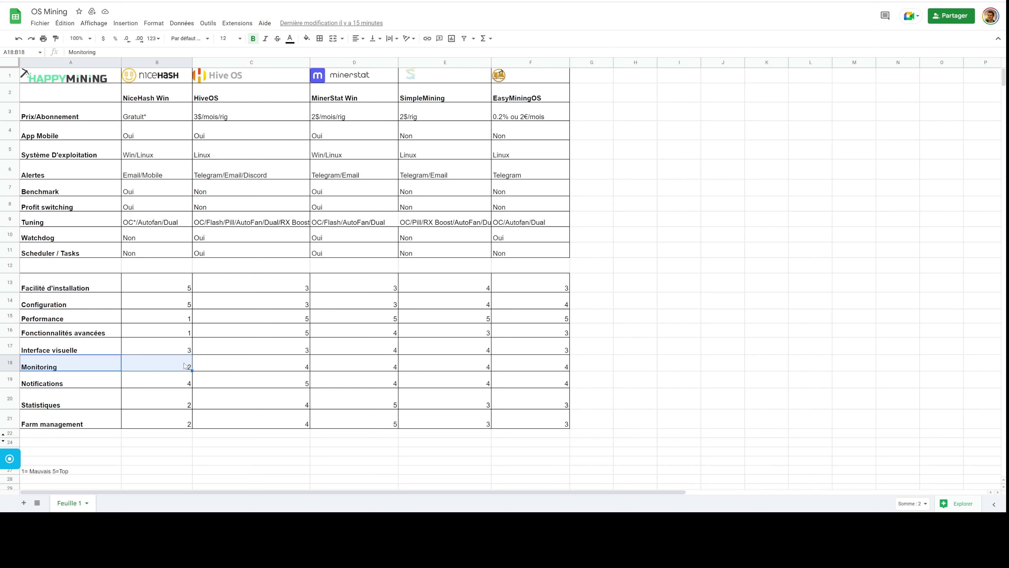
click(177, 376)
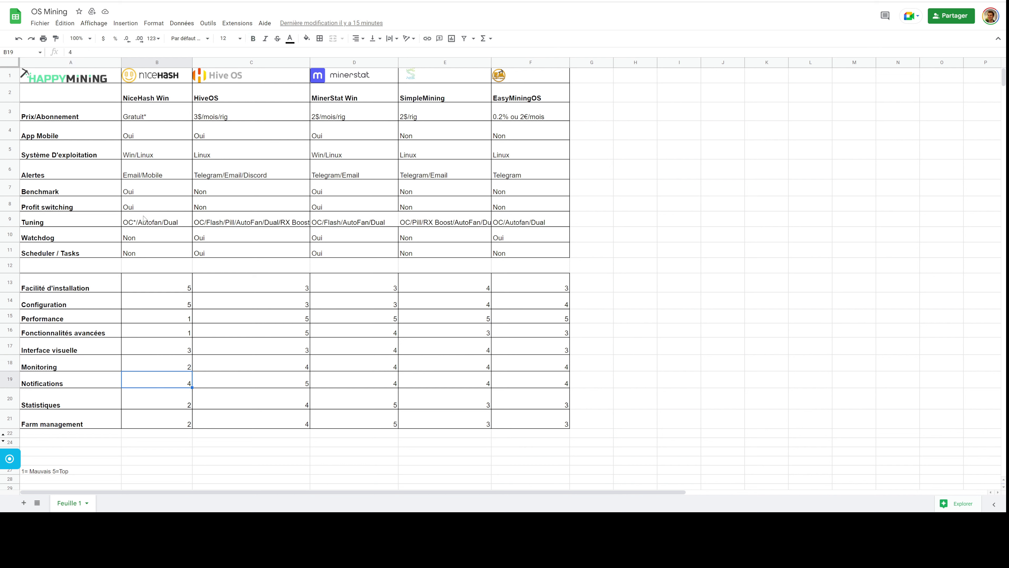
click(176, 404)
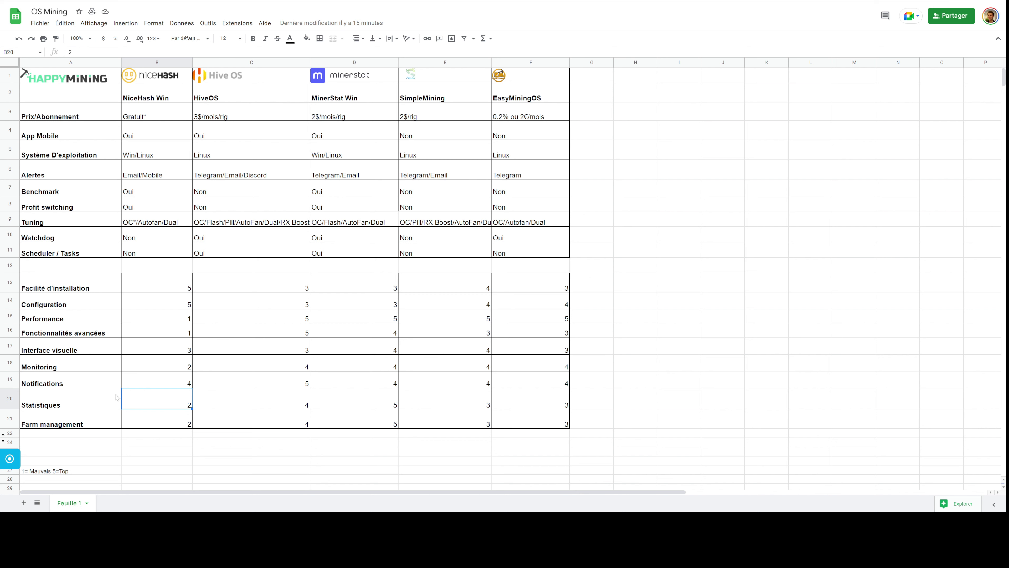
click(101, 405)
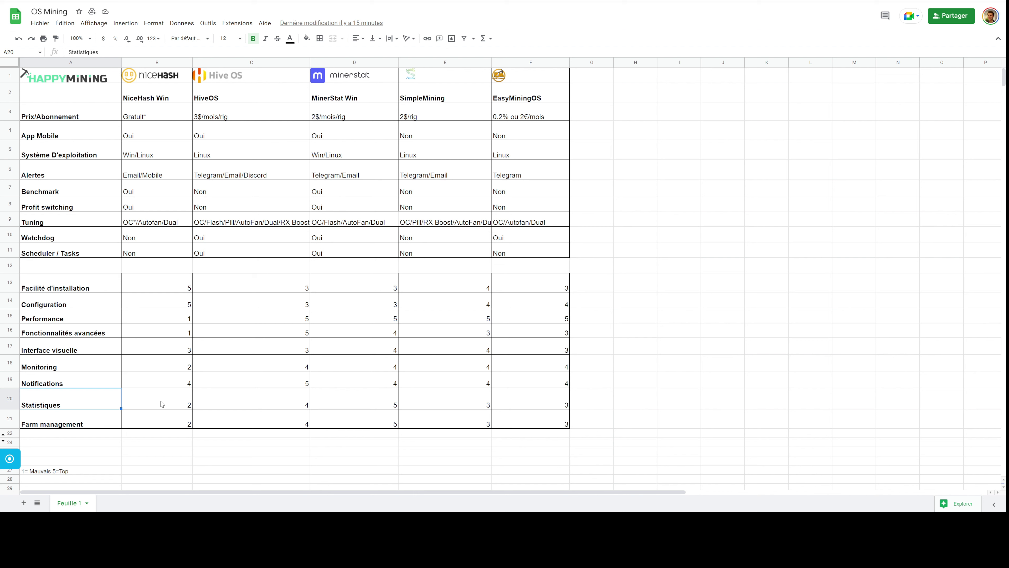
- Check NiceHash's Farm management rating against the worker1 device details and mining statistics in the NiceHash rig manager
click(156, 422)
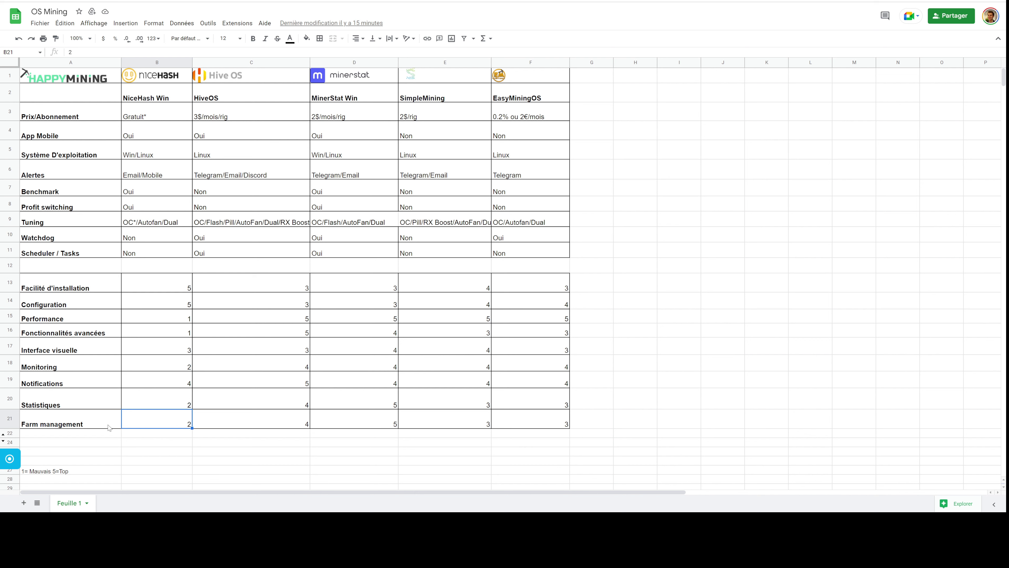
drag(108, 427, 140, 417)
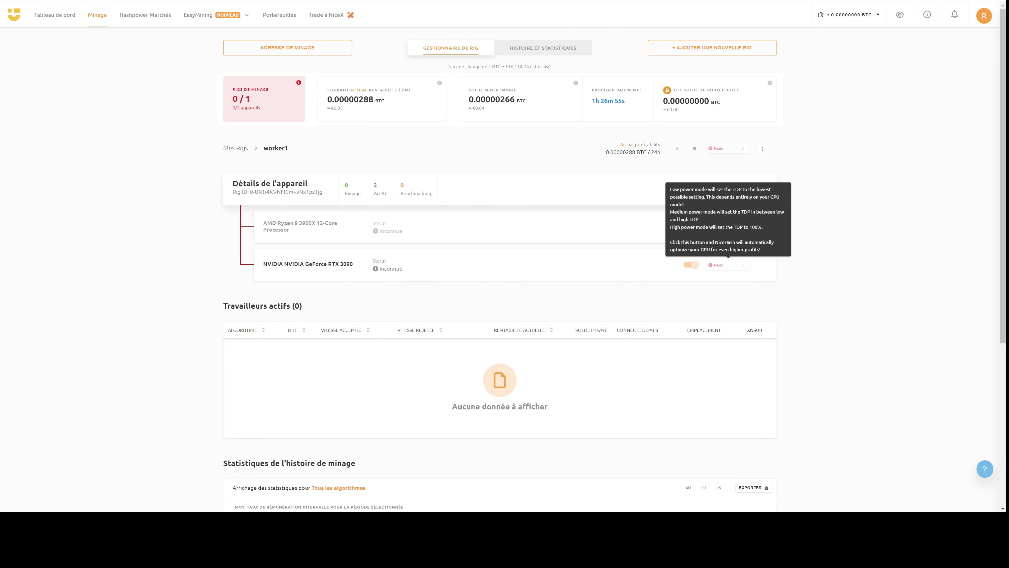
scroll(362, 291, down, 2)
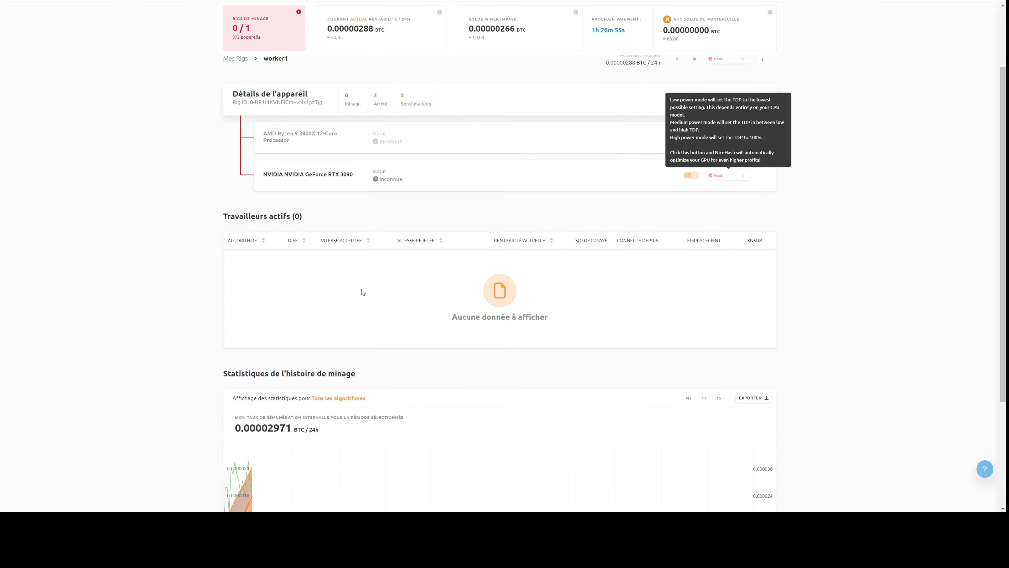
scroll(184, 310, down, 4)
scroll(150, 316, up, 6)
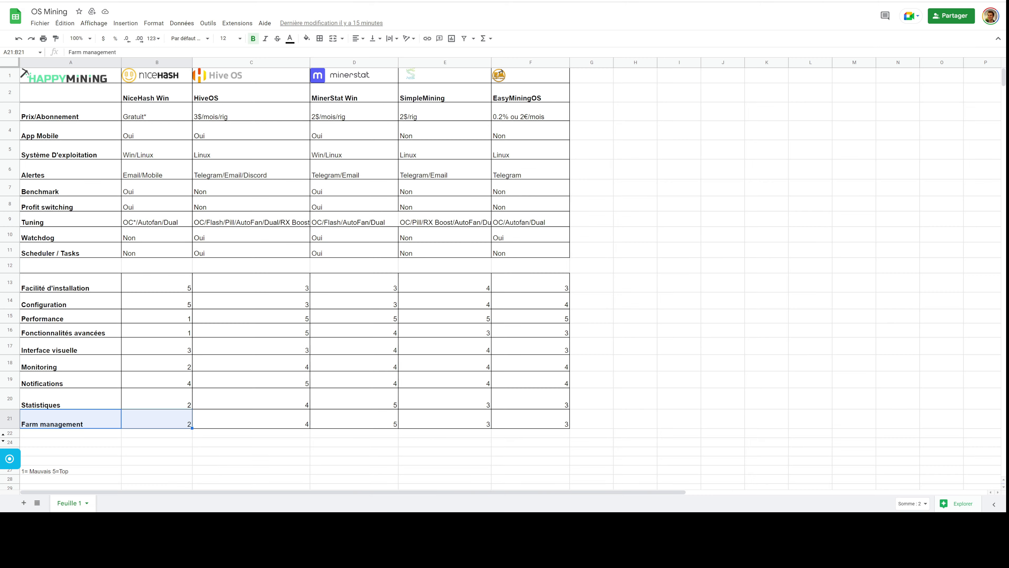
- Examine the HiveOS column's Prix/Abonnement entry in the OS Mining comparison spreadsheet
click(249, 426)
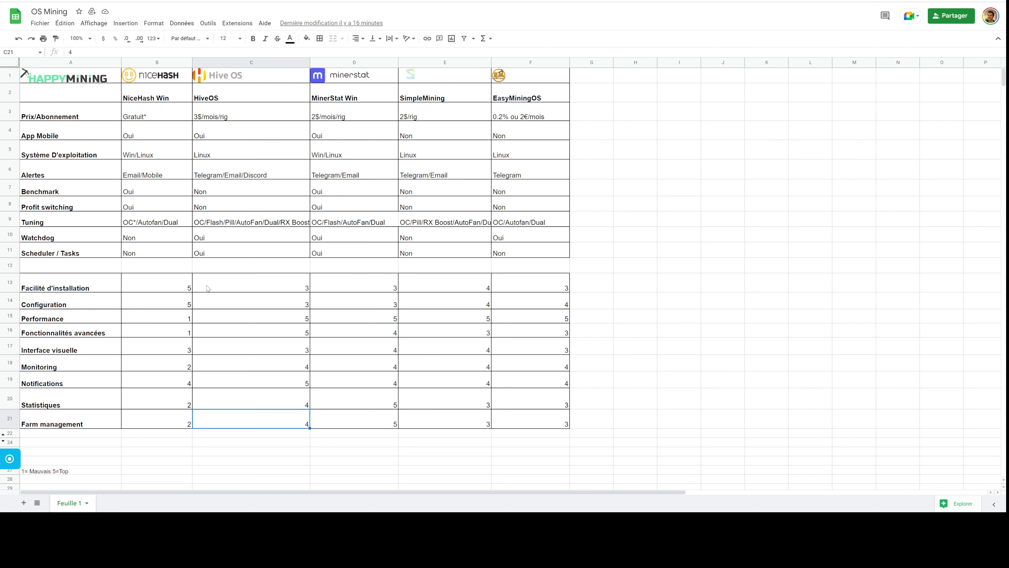
click(217, 272)
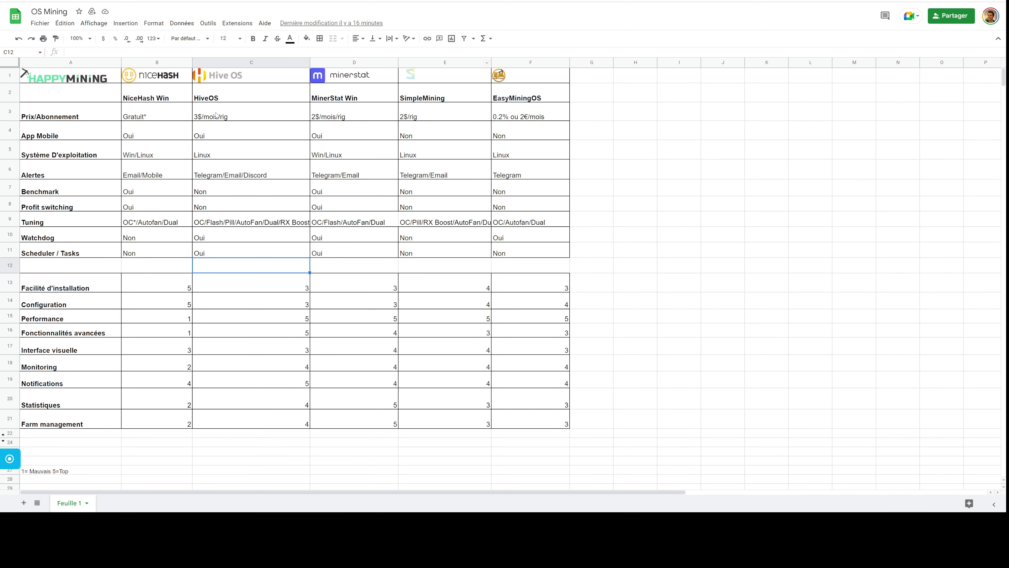
click(94, 115)
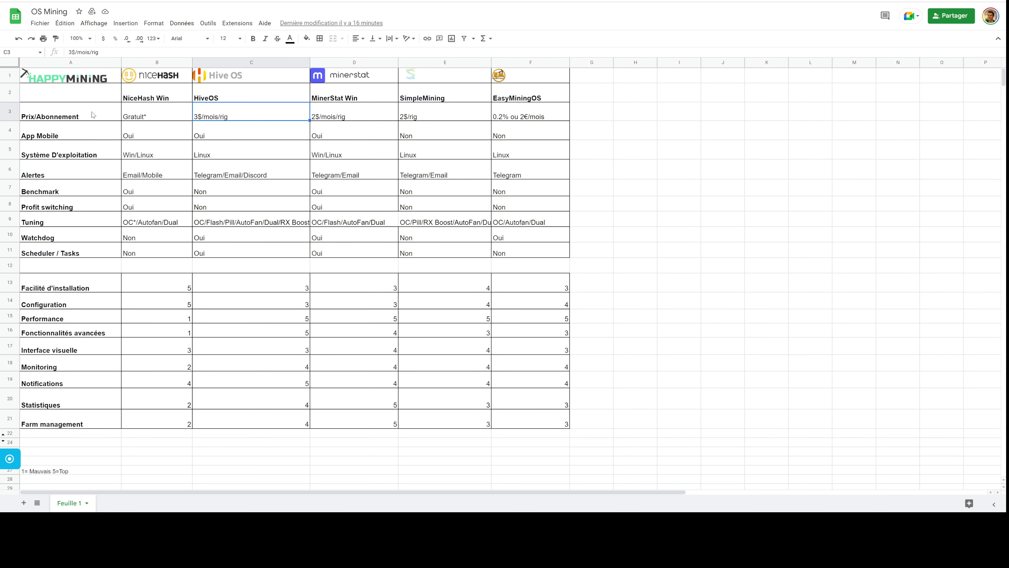
click(209, 116)
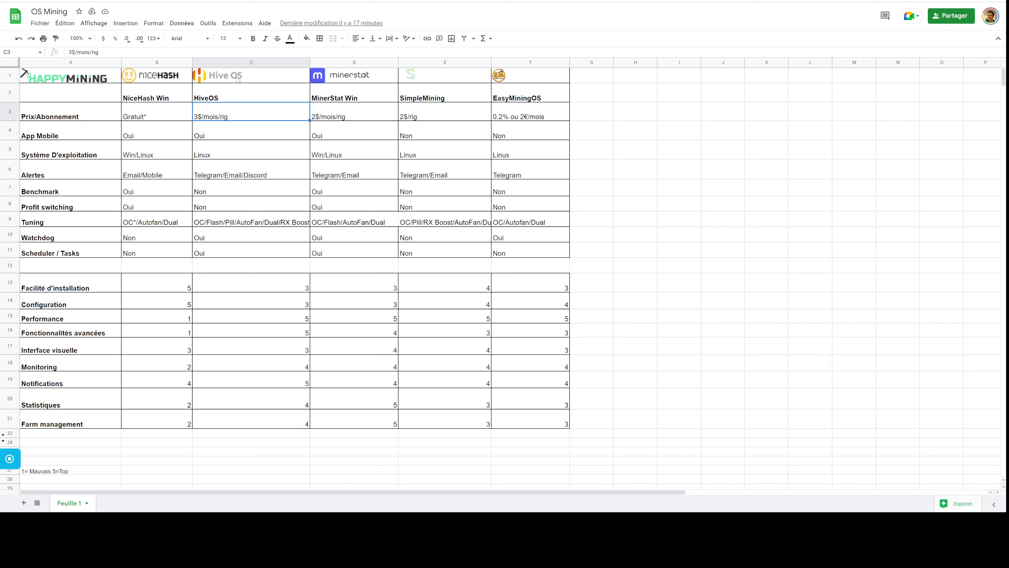
- Review HiveOS's App Mobile, Système D'exploitation and Alertes entries in the comparison table
click(249, 134)
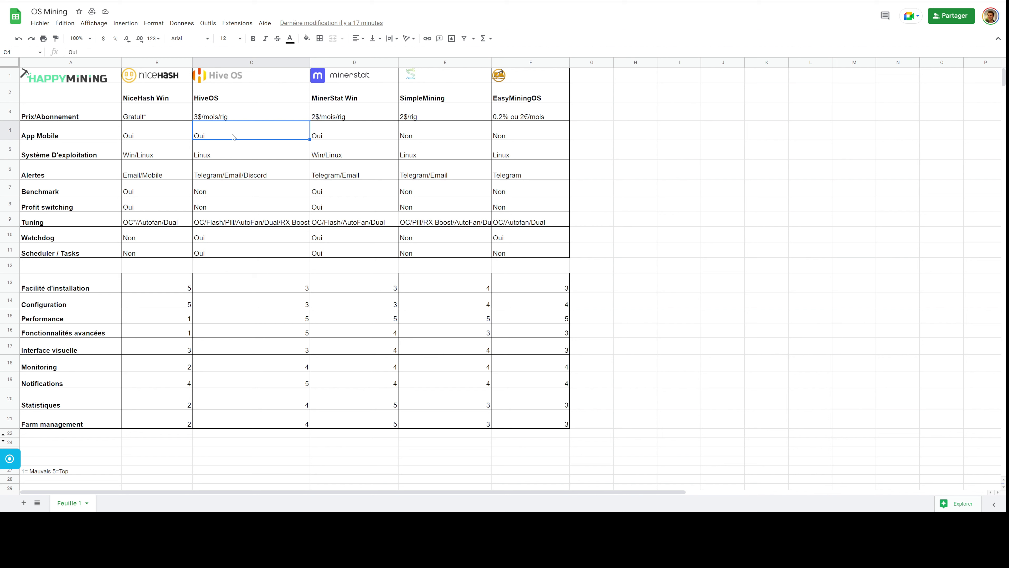
click(242, 152)
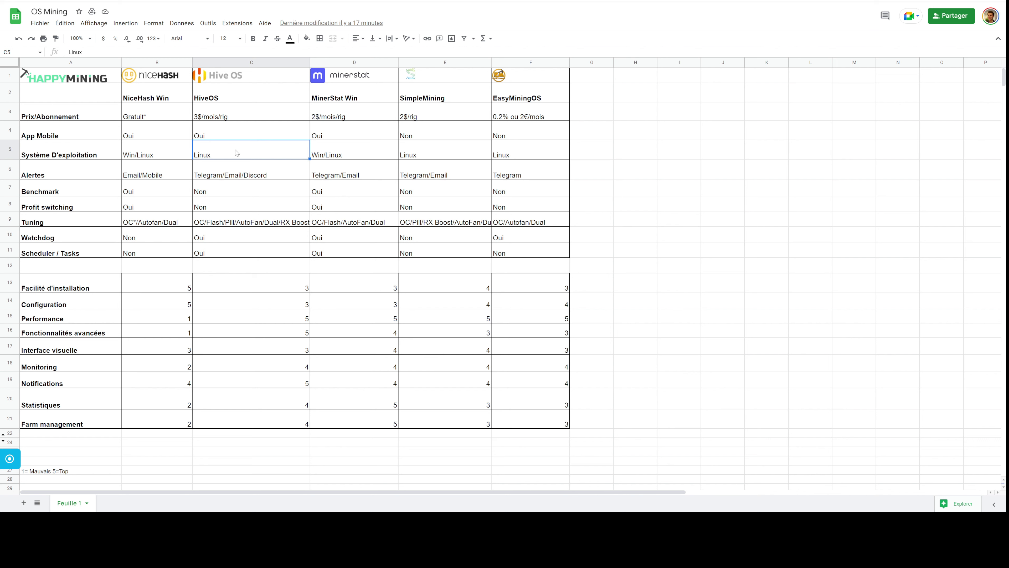
click(232, 170)
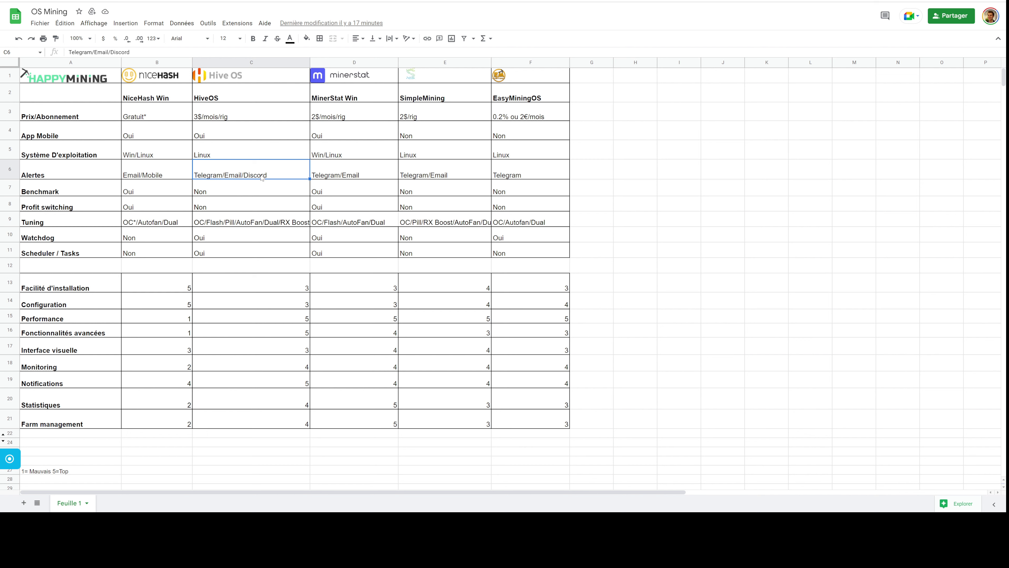
- Review HiveOS's Benchmark, Profit switching and Tuning entries in the comparison table
click(57, 193)
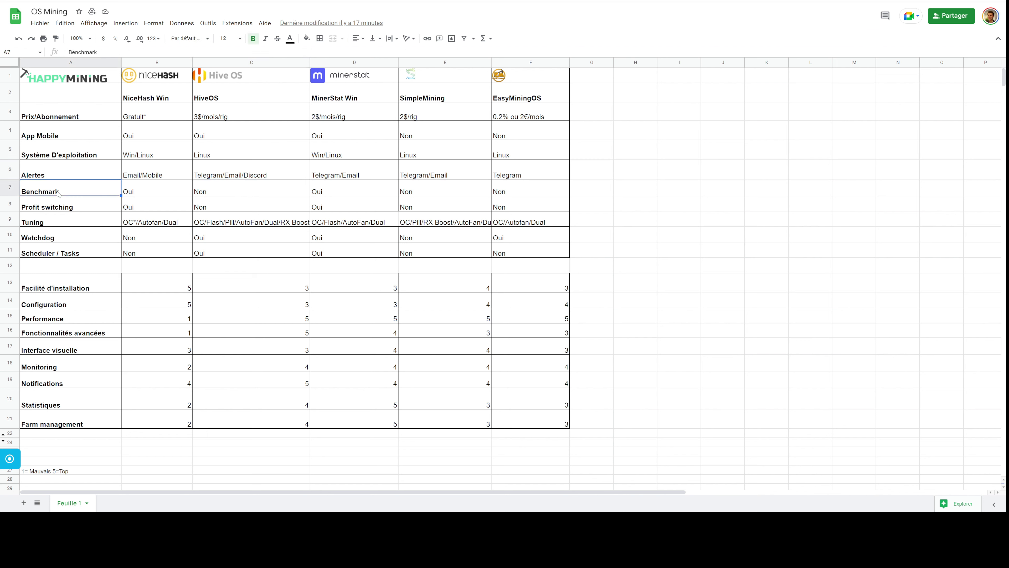
click(216, 206)
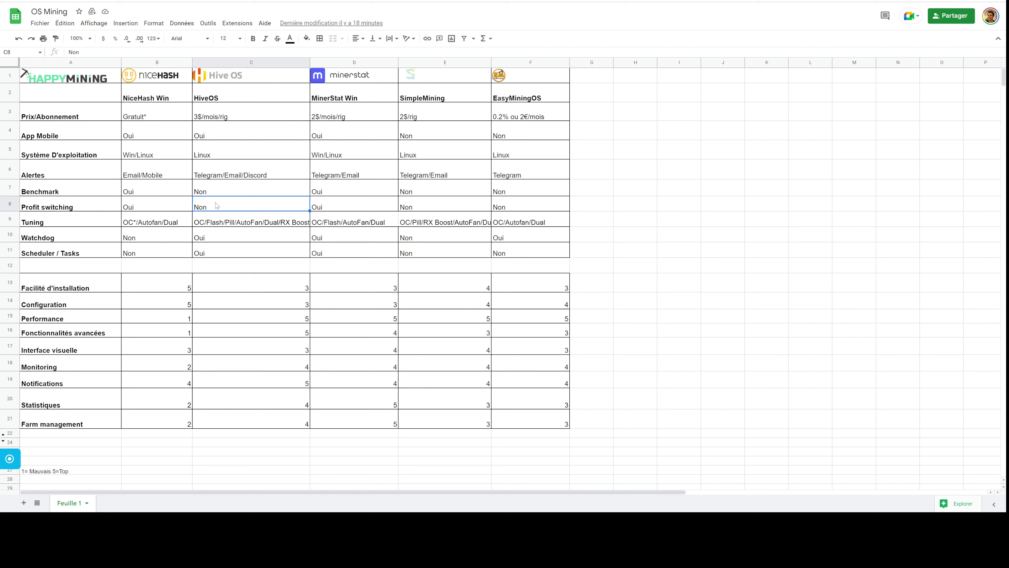
drag(77, 219, 205, 220)
click(205, 219)
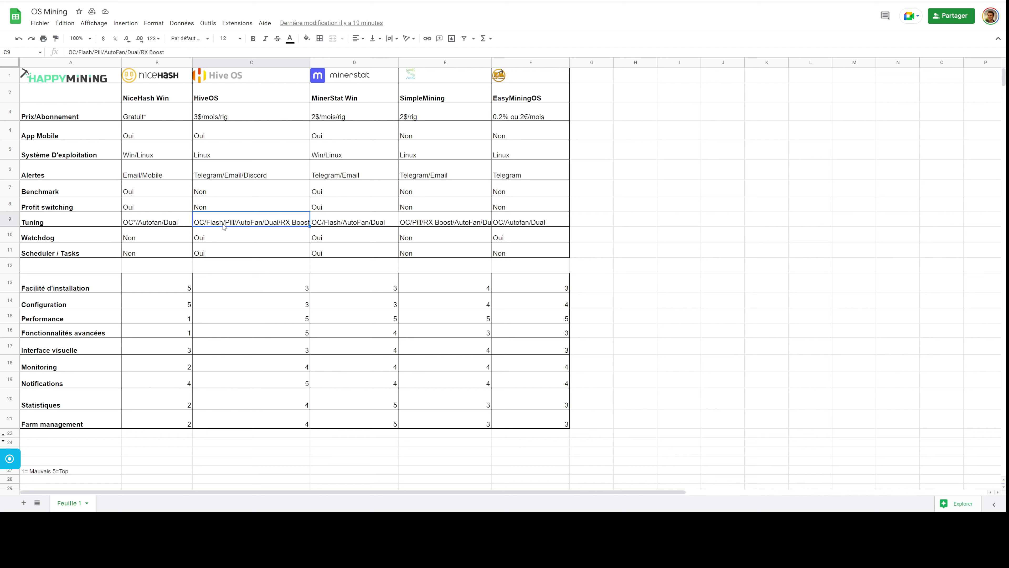
- Check HiveOS's Watchdog entry against the Hashrate Watchdog settings of worker3 in Hive OS, leaving those settings unapplied
click(266, 237)
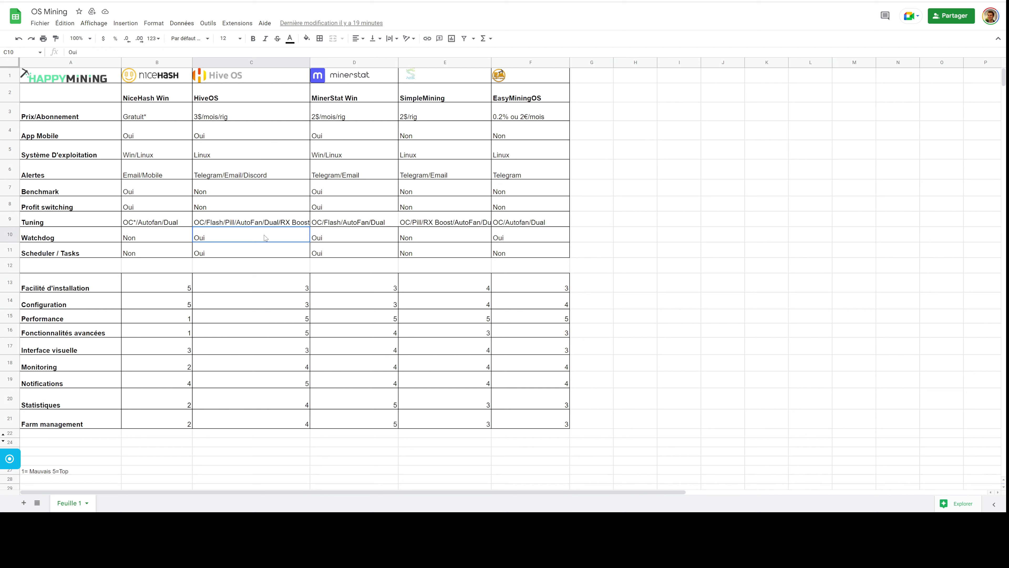
click(289, 226)
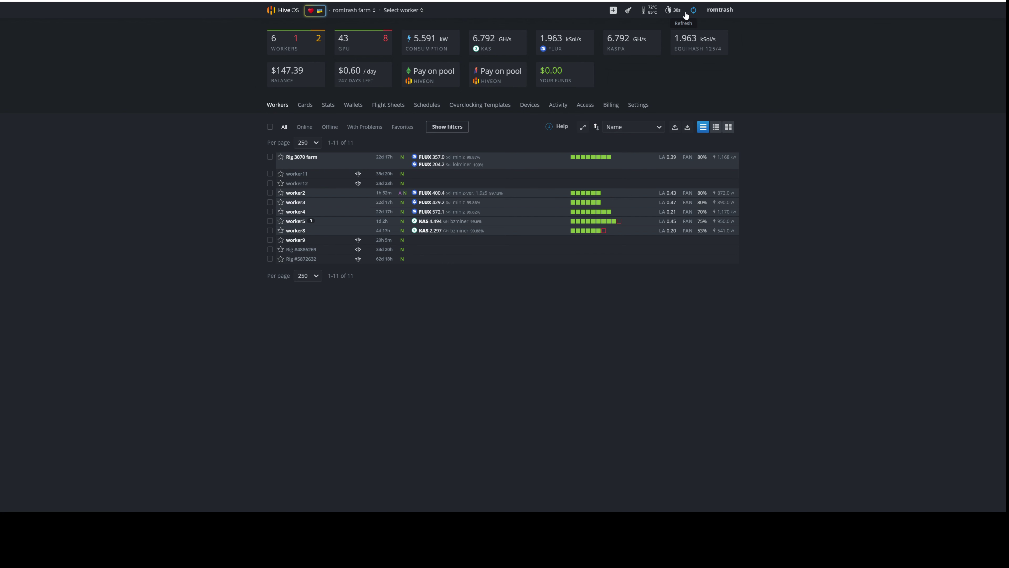
click(711, 12)
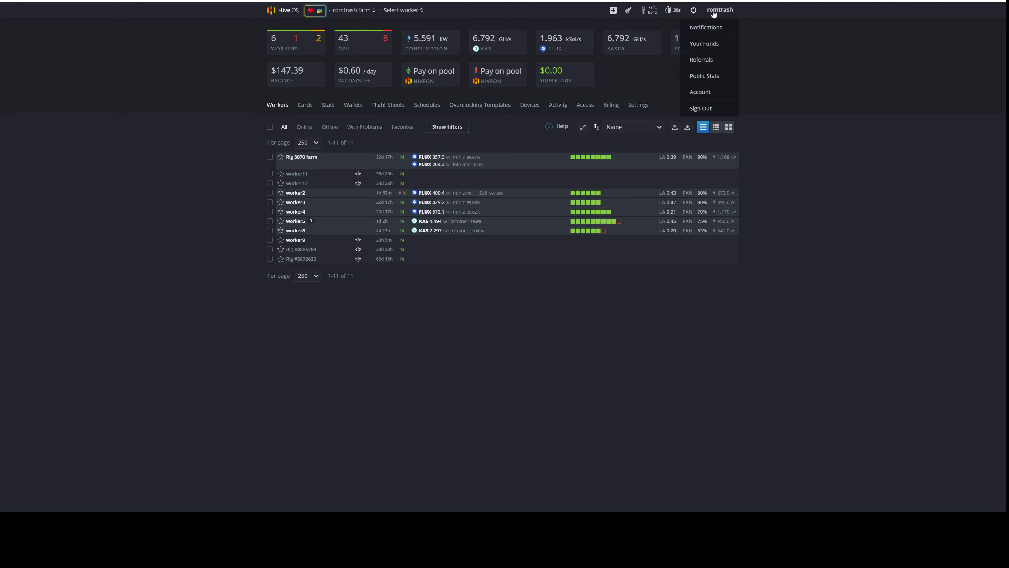
click(295, 203)
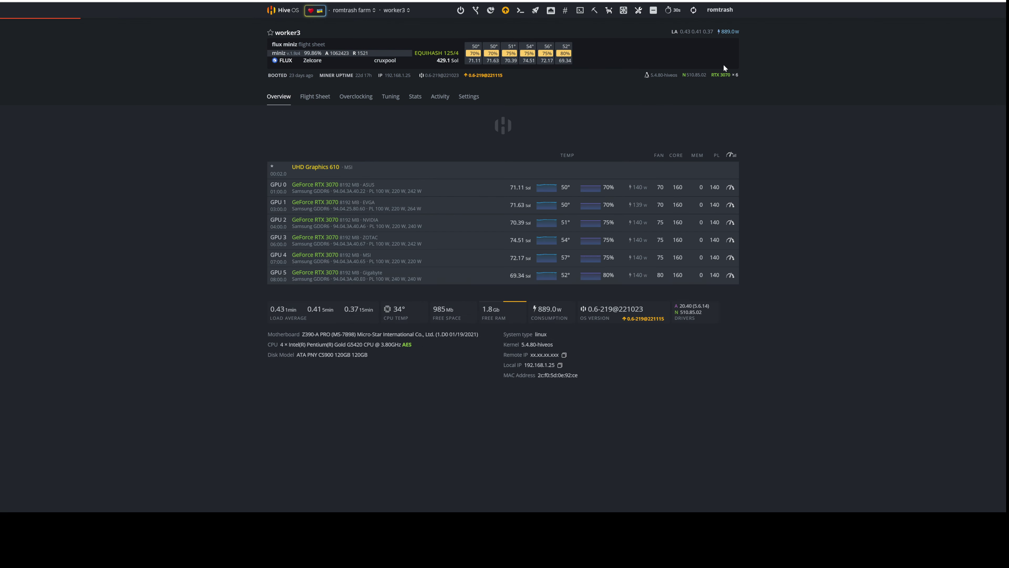
click(608, 11)
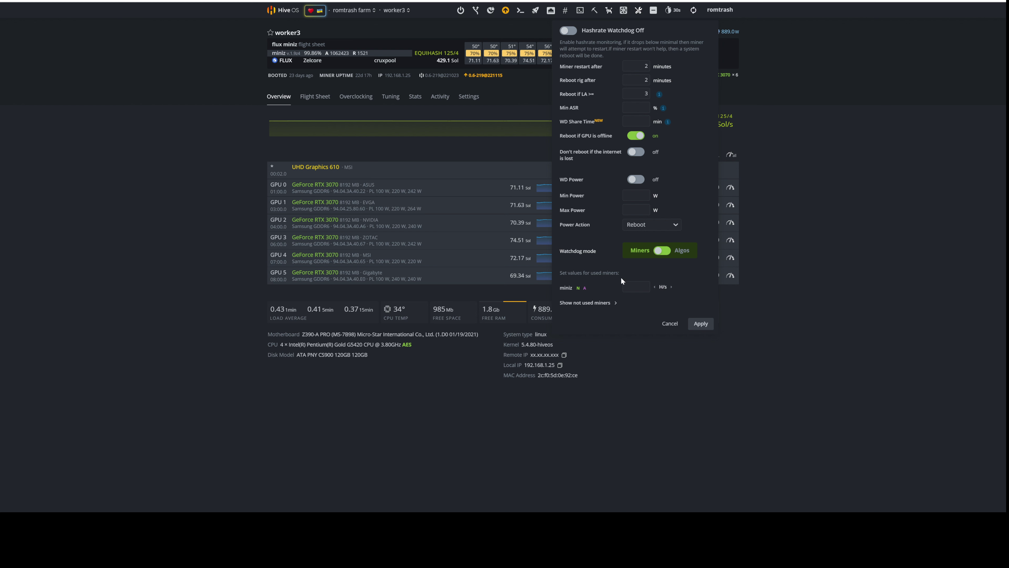
click(671, 287)
click(670, 287)
click(836, 189)
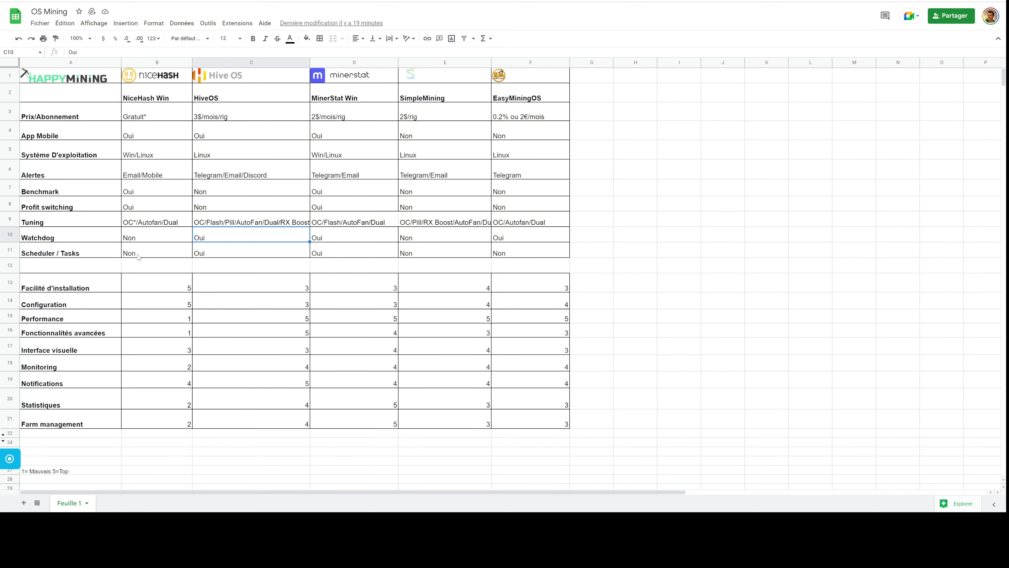
- Check HiveOS's Scheduler / Tasks entry and open a new event form in the Hive OS farm's schedules
click(211, 252)
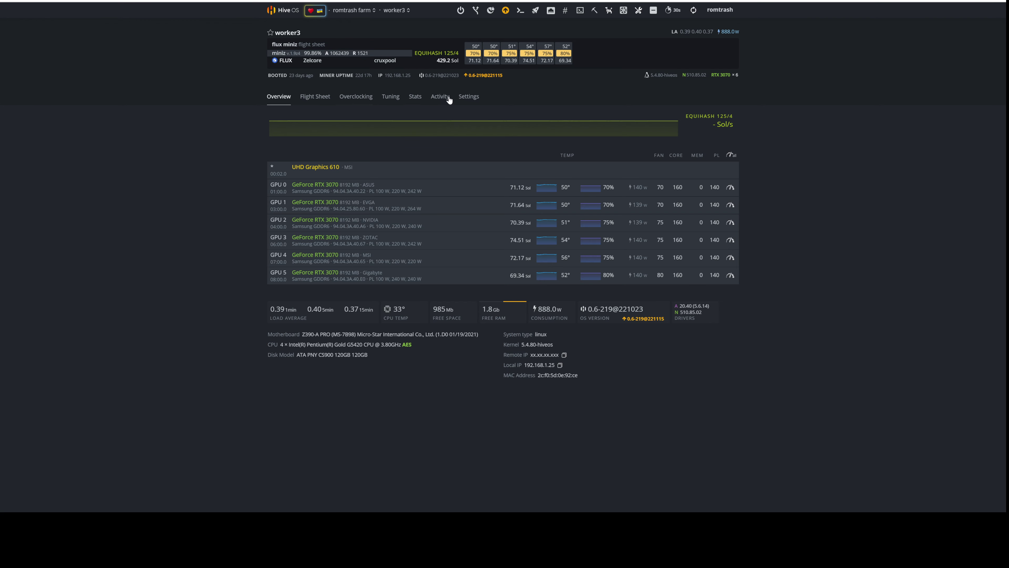
click(398, 10)
key(alt+Left)
click(430, 109)
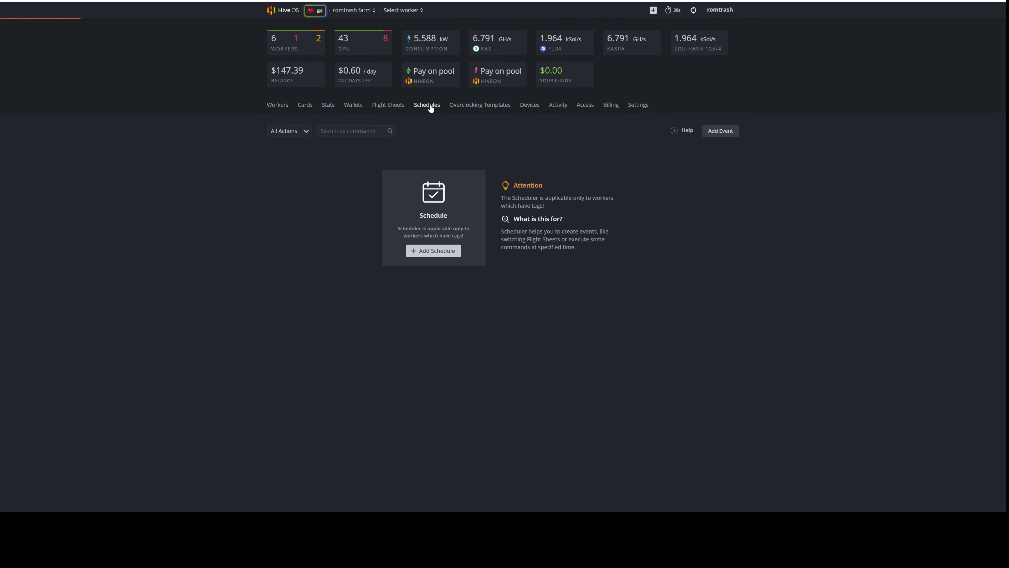
click(431, 249)
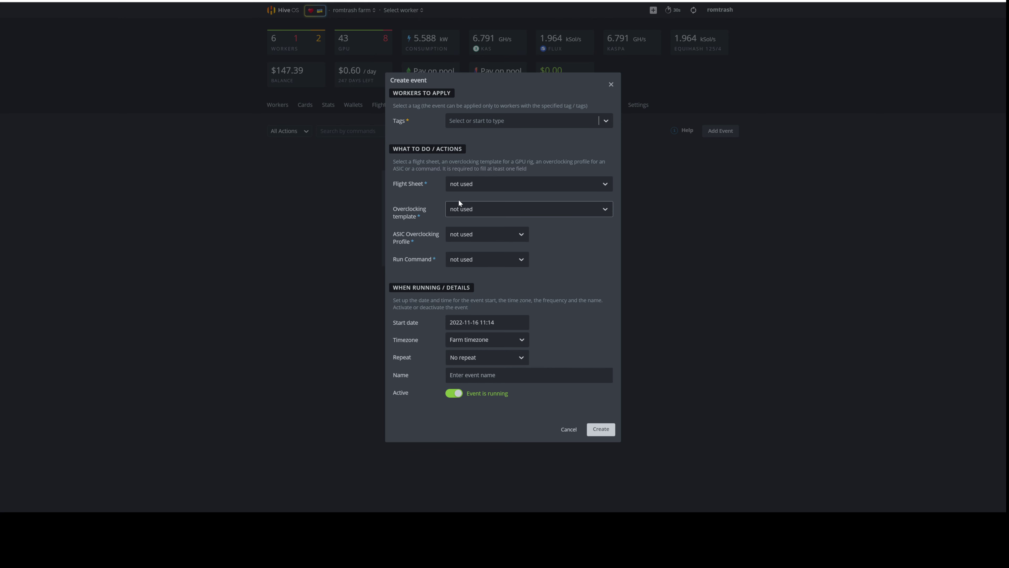
- Examine the Flight Sheet and Tags choices for a scheduled event, and close the form without creating the event
click(477, 184)
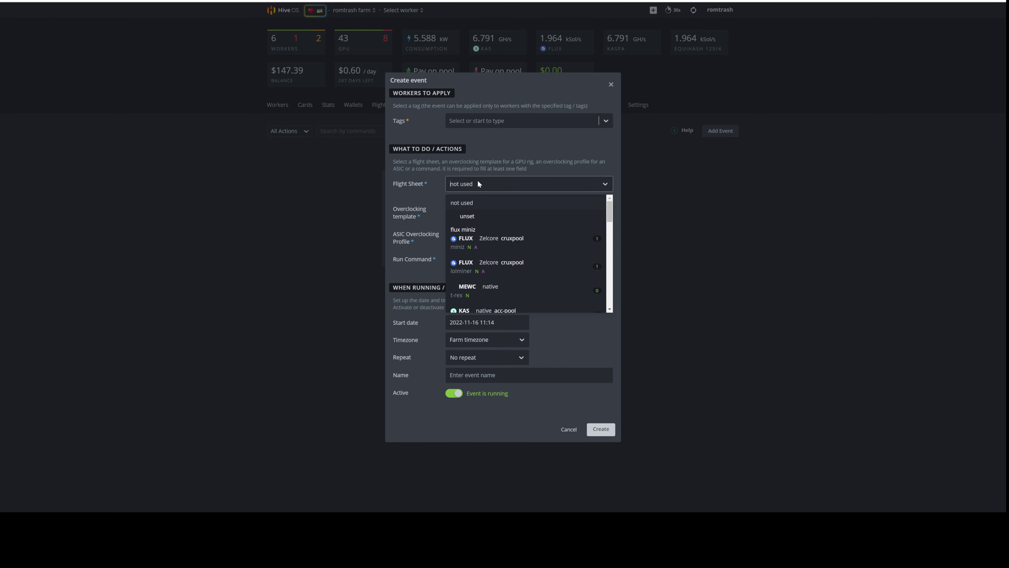
click(478, 184)
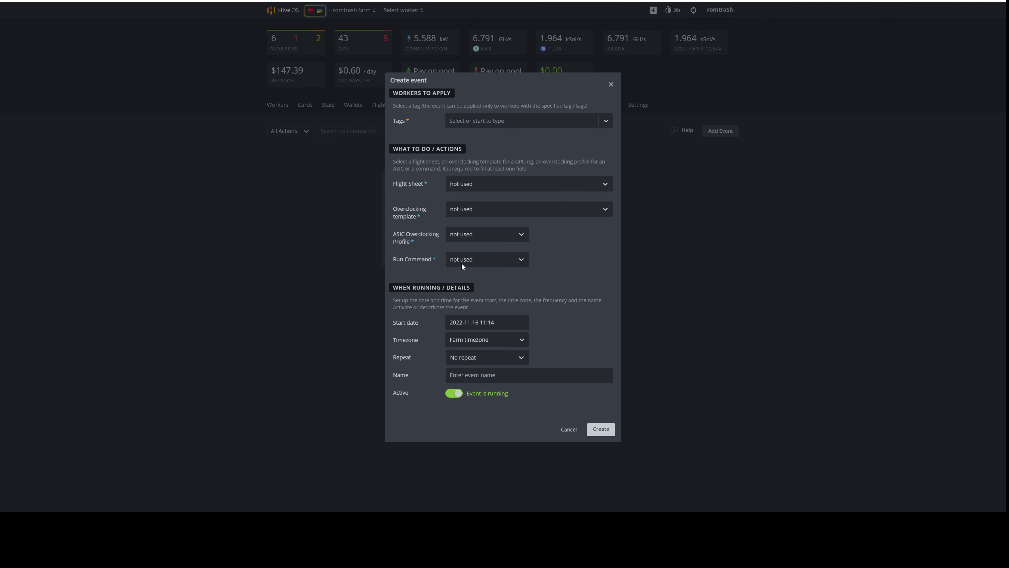
click(552, 122)
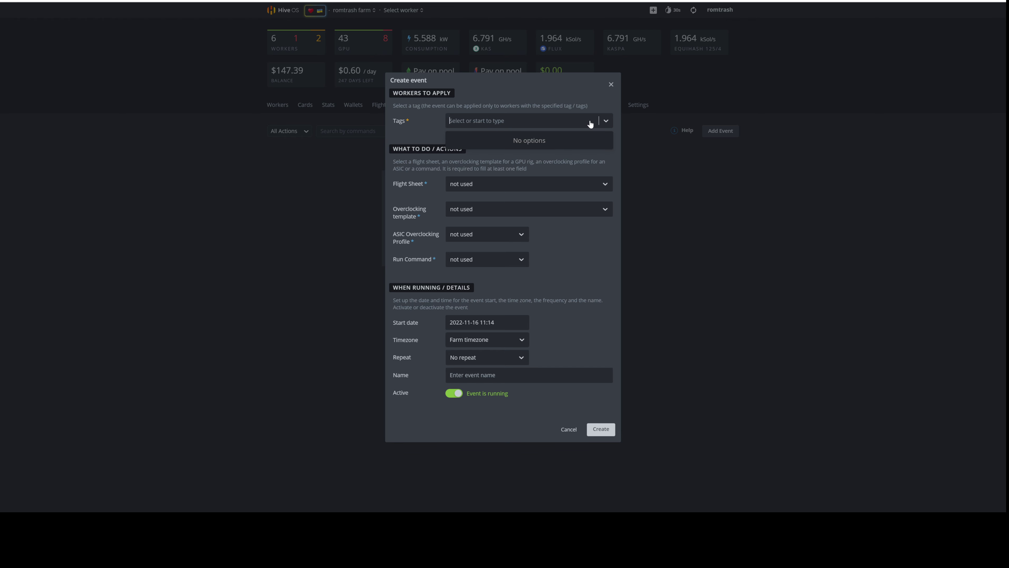
click(606, 120)
click(606, 120)
click(577, 119)
click(496, 183)
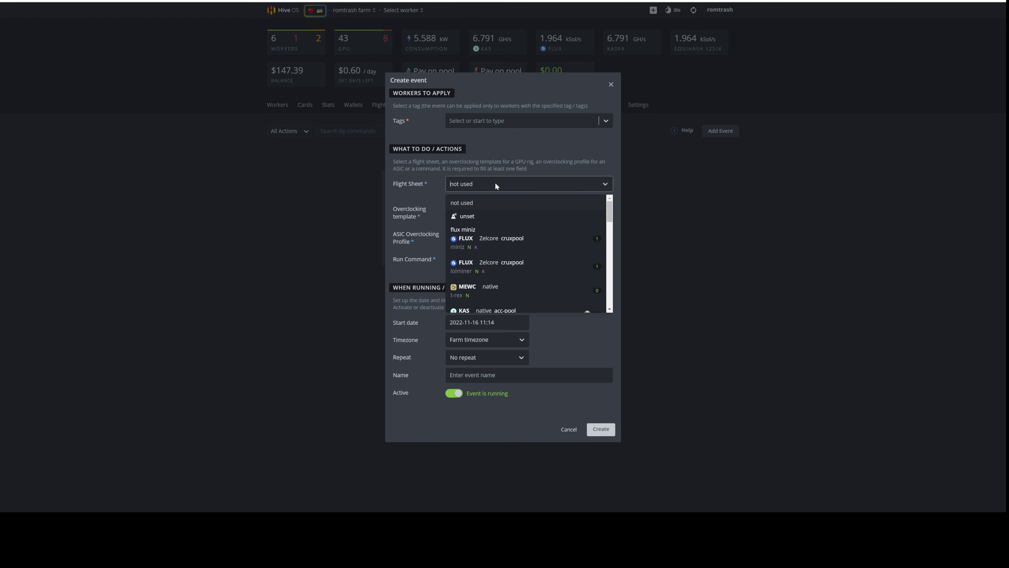
click(495, 183)
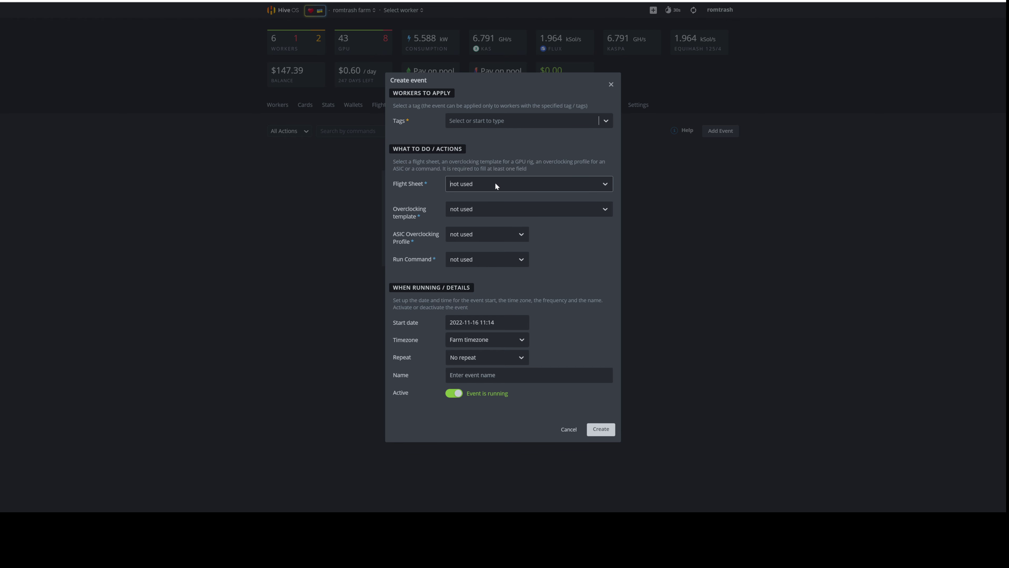
click(609, 85)
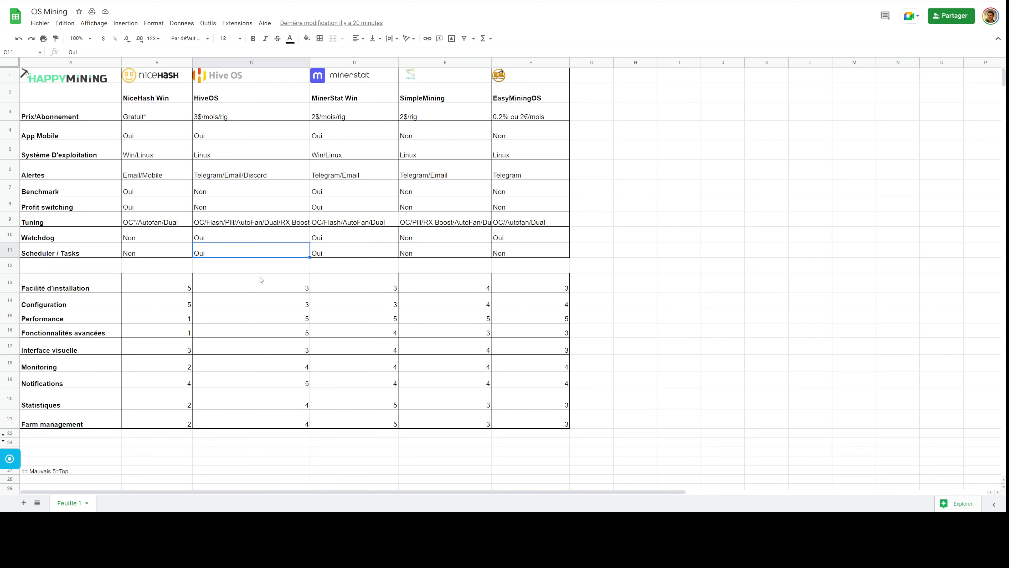
- Examine HiveOS's ratings for Facilité d'installation and Configuration in the OS Mining scoring table
click(258, 285)
click(239, 304)
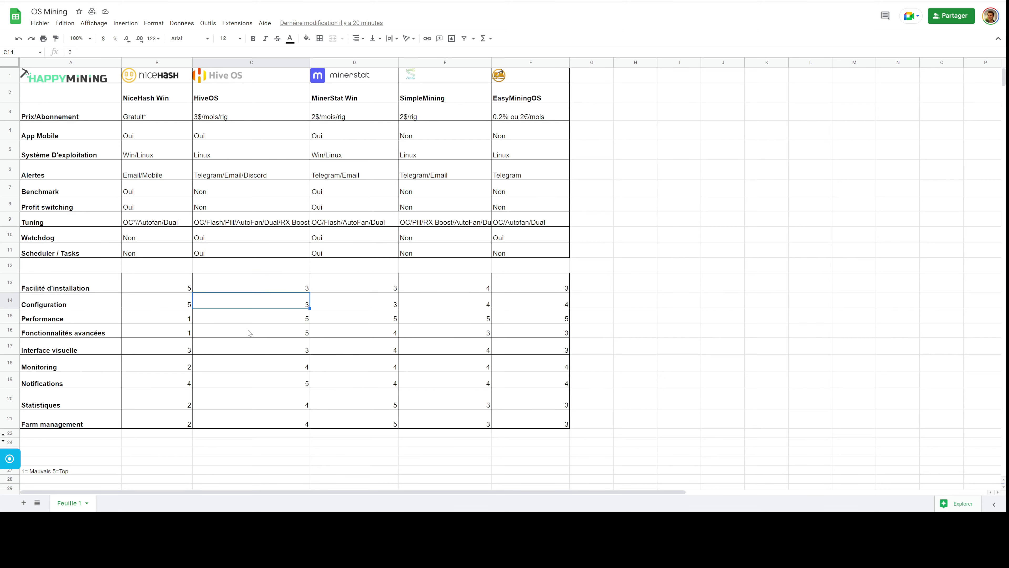
click(263, 286)
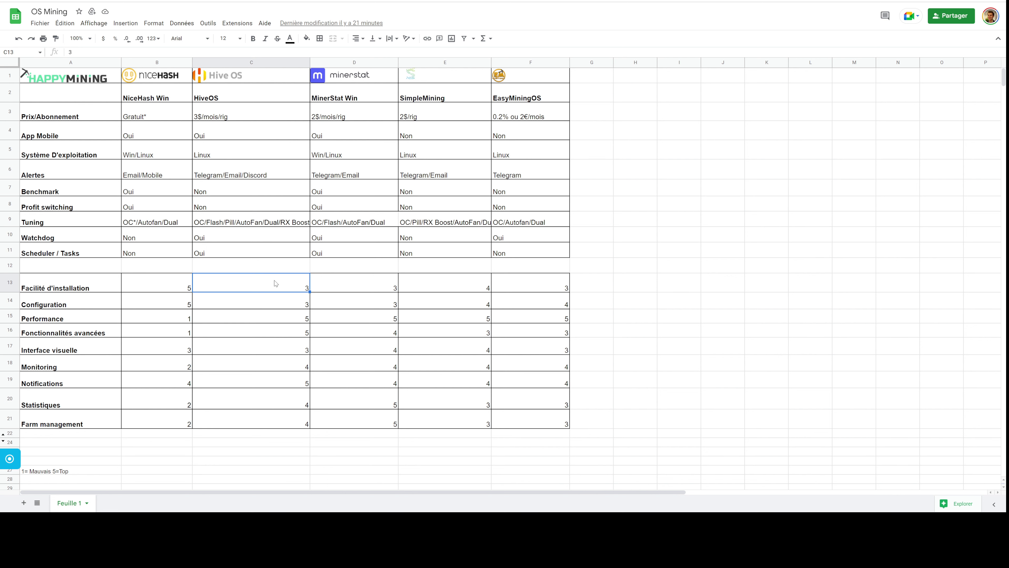
- Check HiveOS's Configuration rating in the scoring table and open the farm's workers overview in Hive OS
click(269, 305)
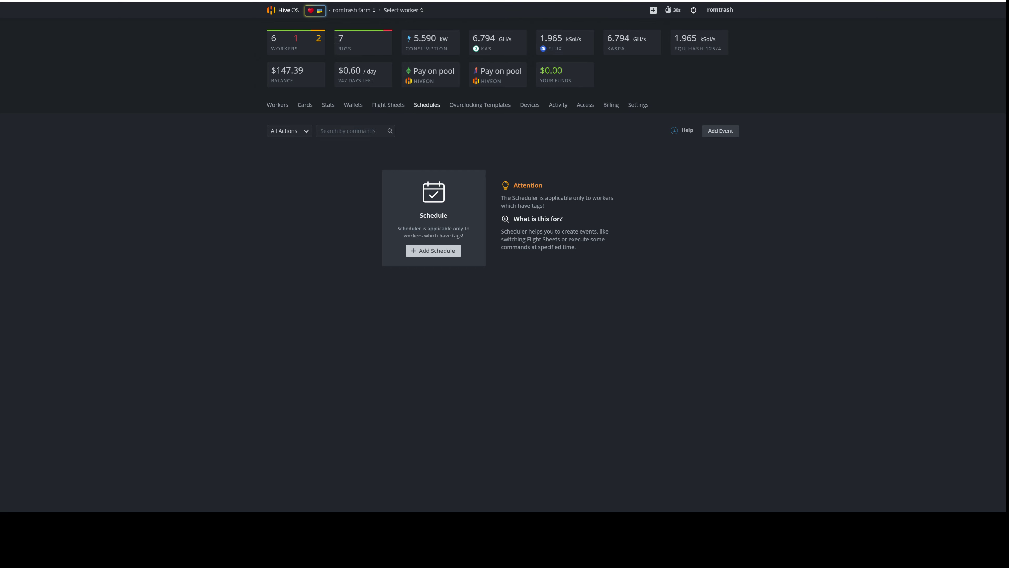
click(354, 10)
click(357, 44)
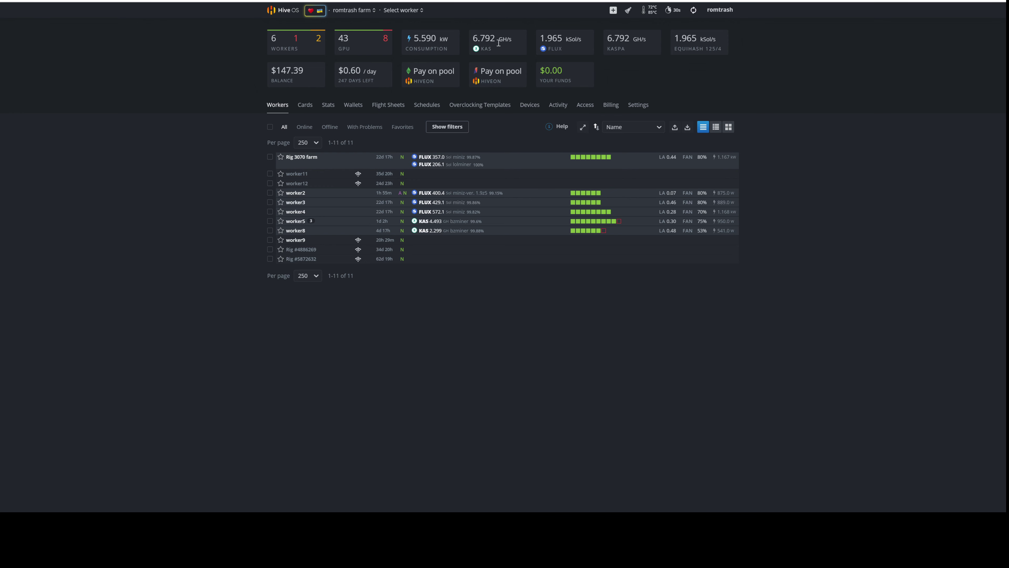
- Examine the Balance and Your Funds figures in the Hive OS farm summary
drag(539, 71, 568, 73)
click(568, 78)
click(541, 70)
click(572, 78)
double_click(572, 76)
click(574, 80)
drag(570, 72, 543, 71)
click(543, 71)
drag(300, 70, 302, 81)
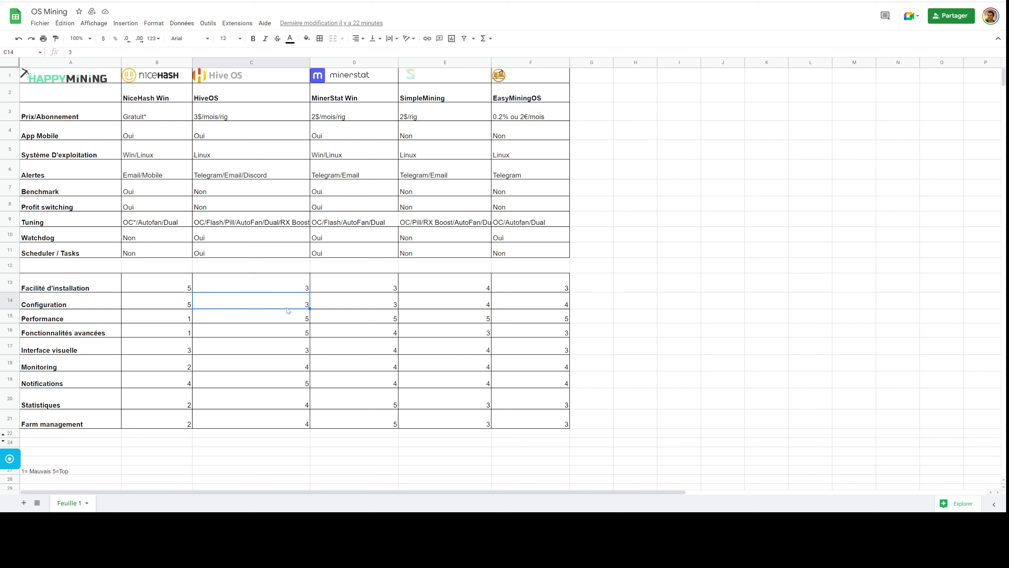
- Examine HiveOS's ratings from Performance through Fonctionnalités avancées and Interface visuelle to Monitoring in the OS Mining scoring table
click(277, 322)
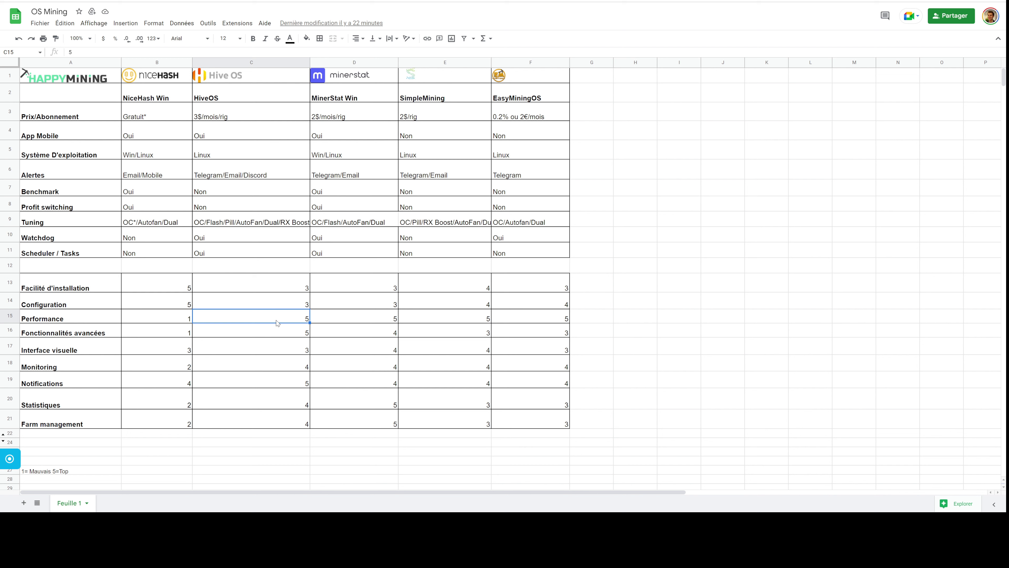
click(220, 267)
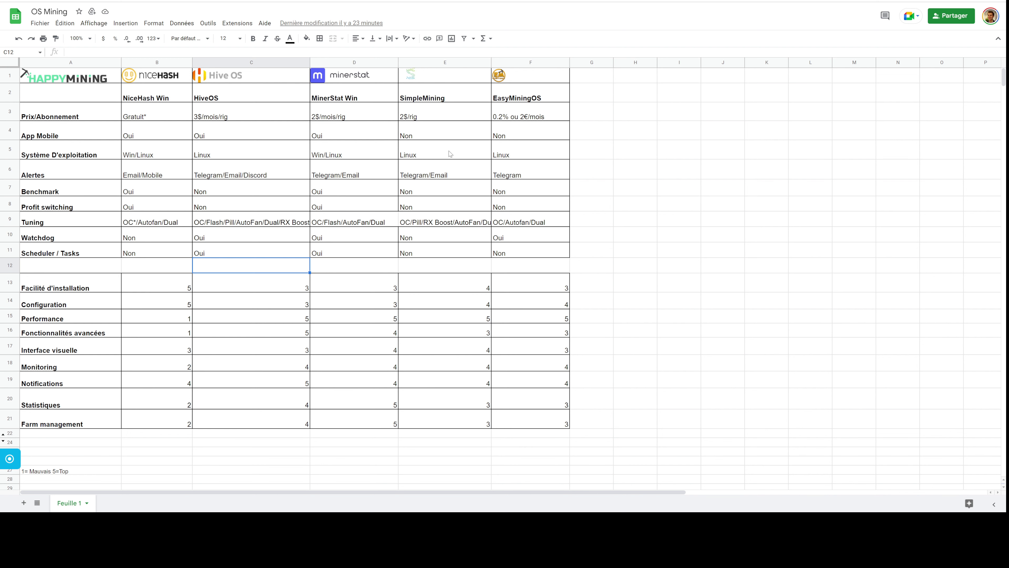
click(255, 307)
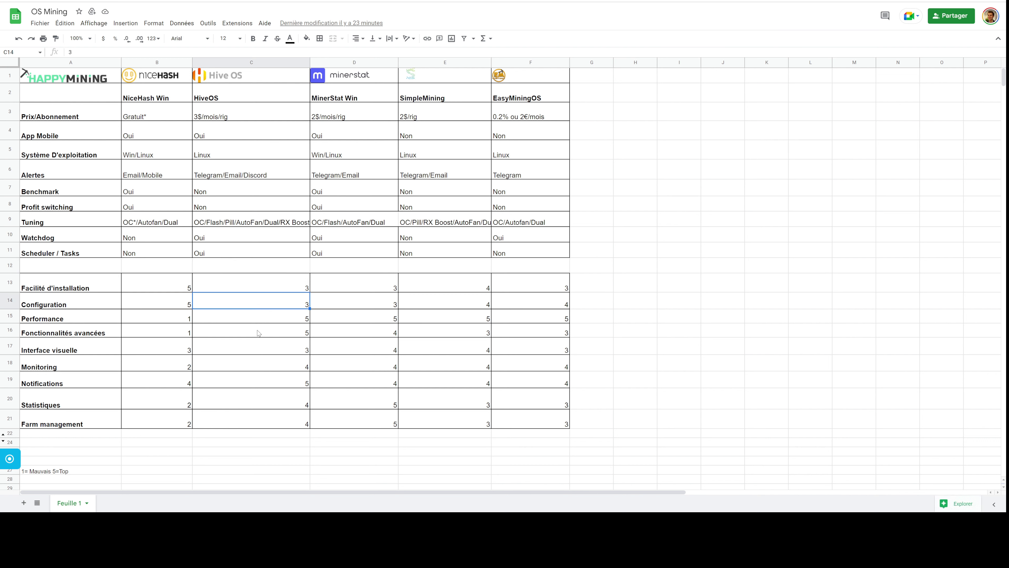
click(279, 332)
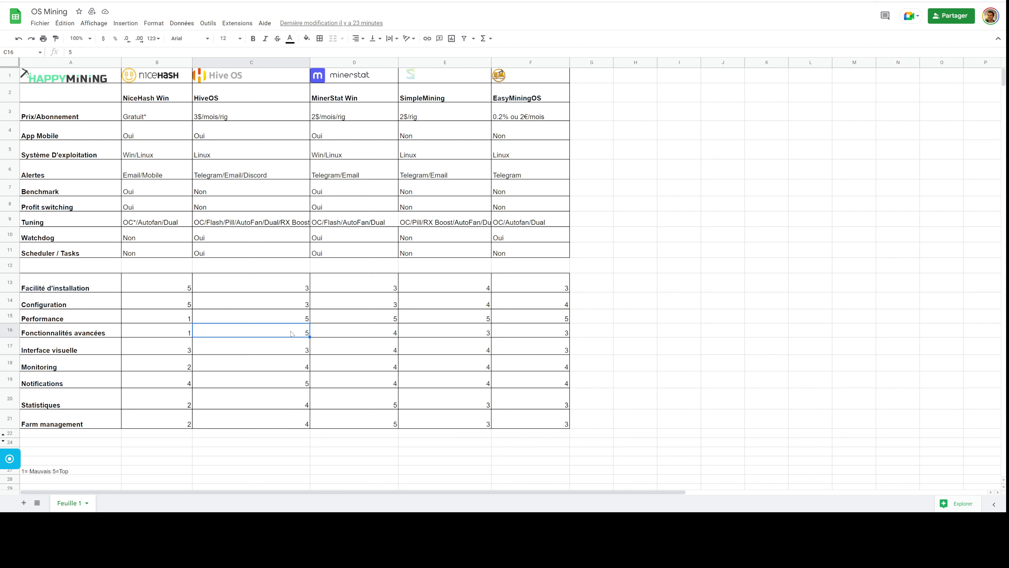
click(255, 352)
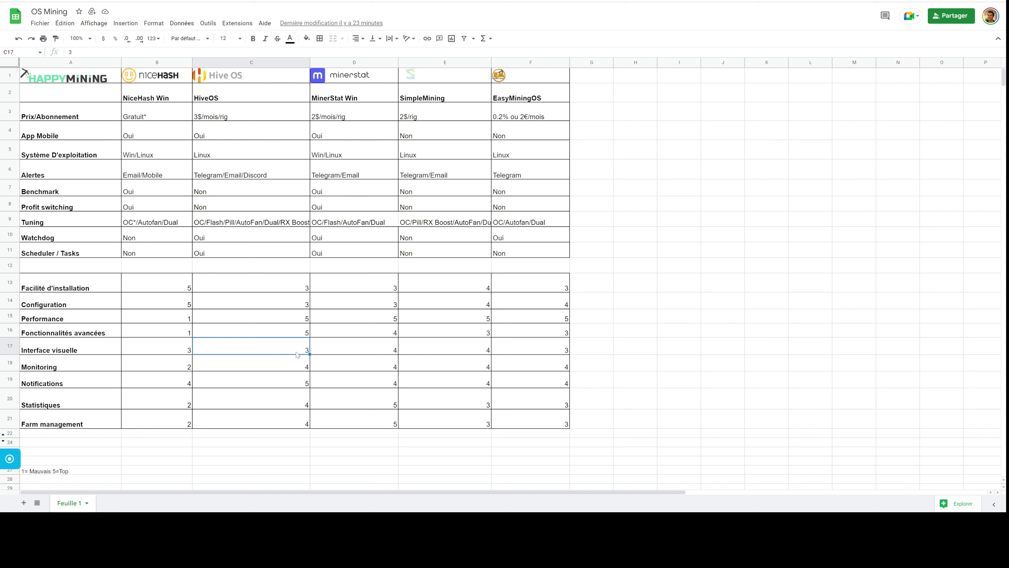
click(293, 365)
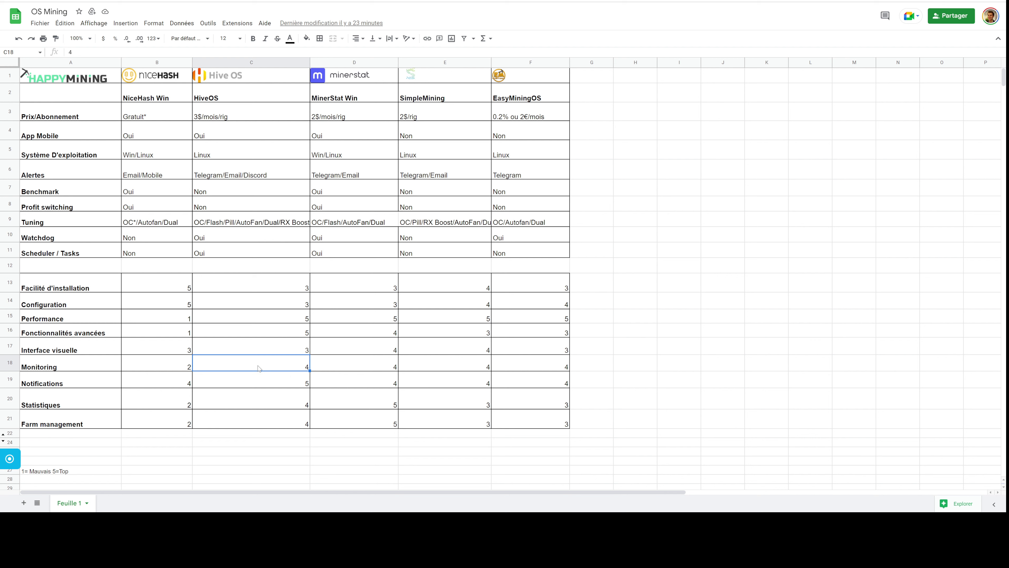
- Check the Monitoring criterion against worker3's overview, statistics and activity log in Hive OS
click(69, 362)
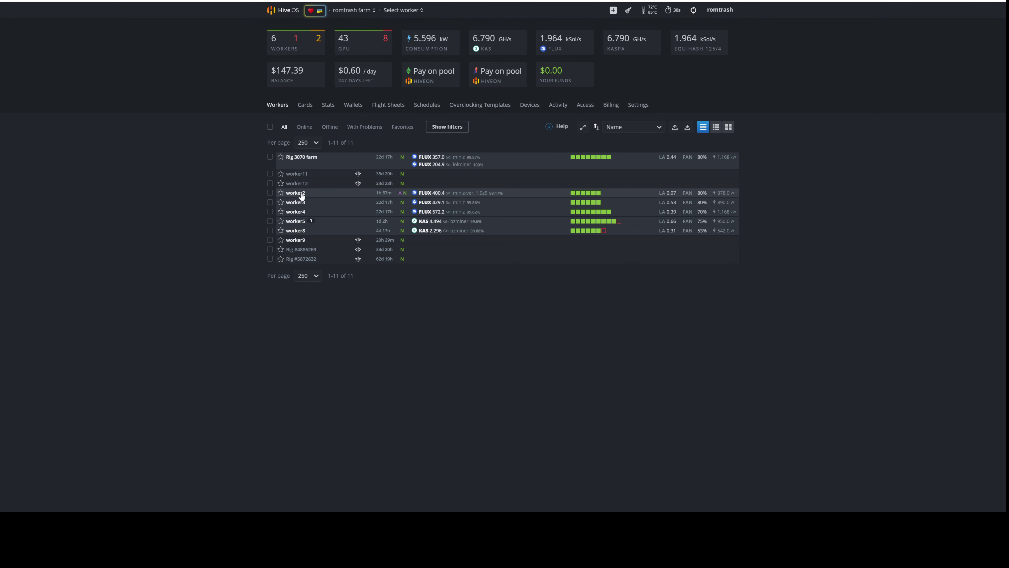
click(296, 202)
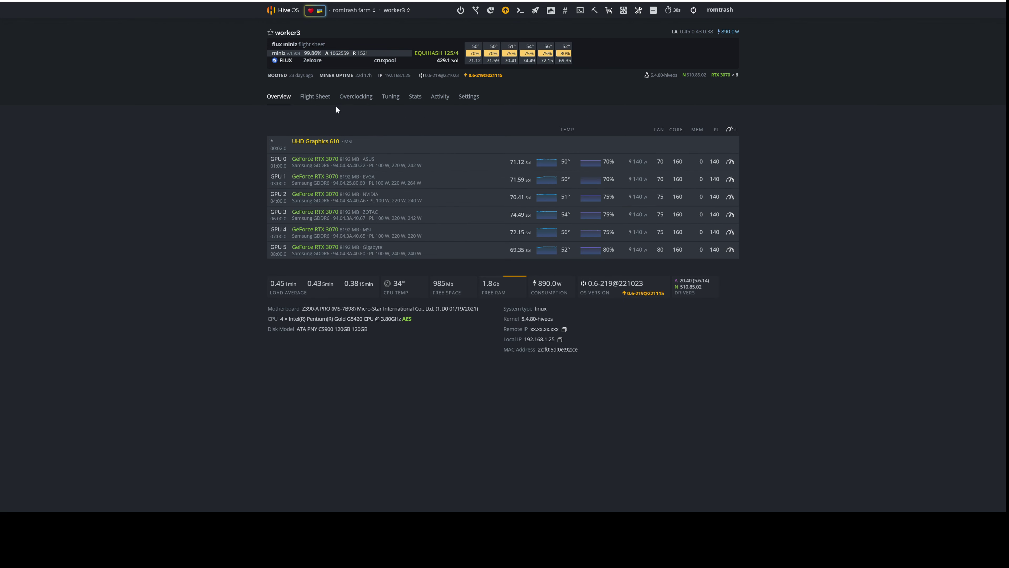
click(414, 99)
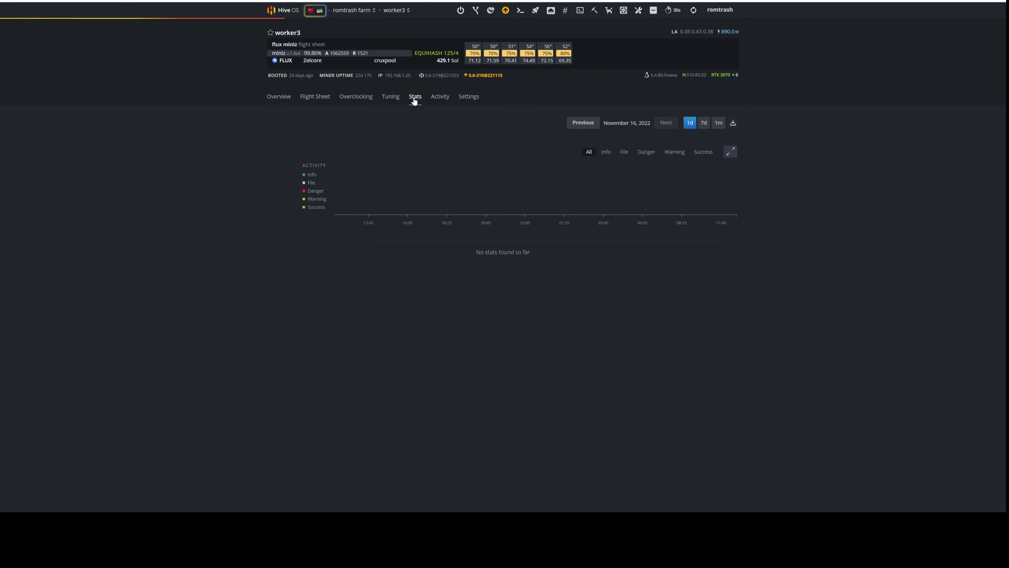
click(450, 100)
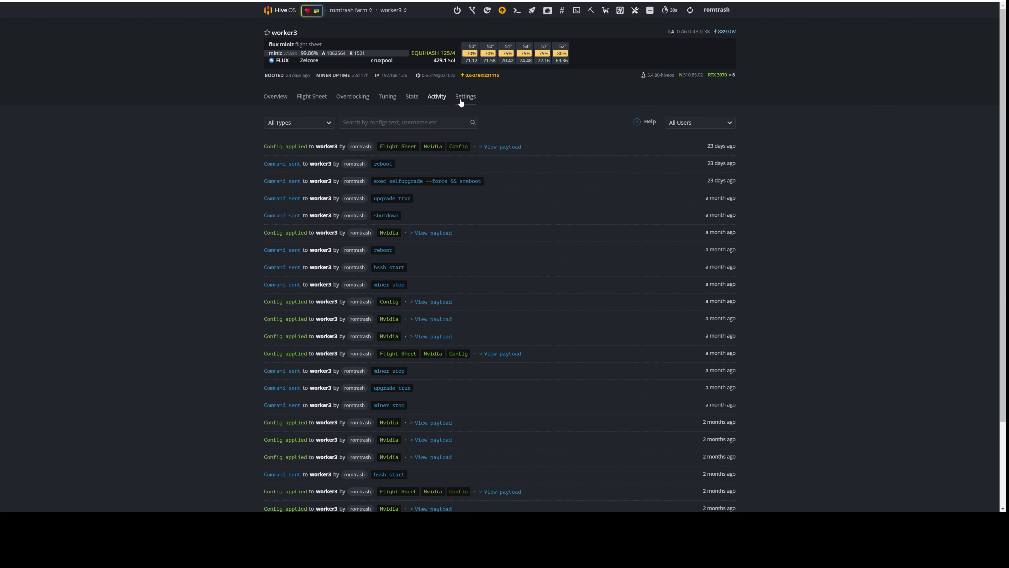
click(275, 97)
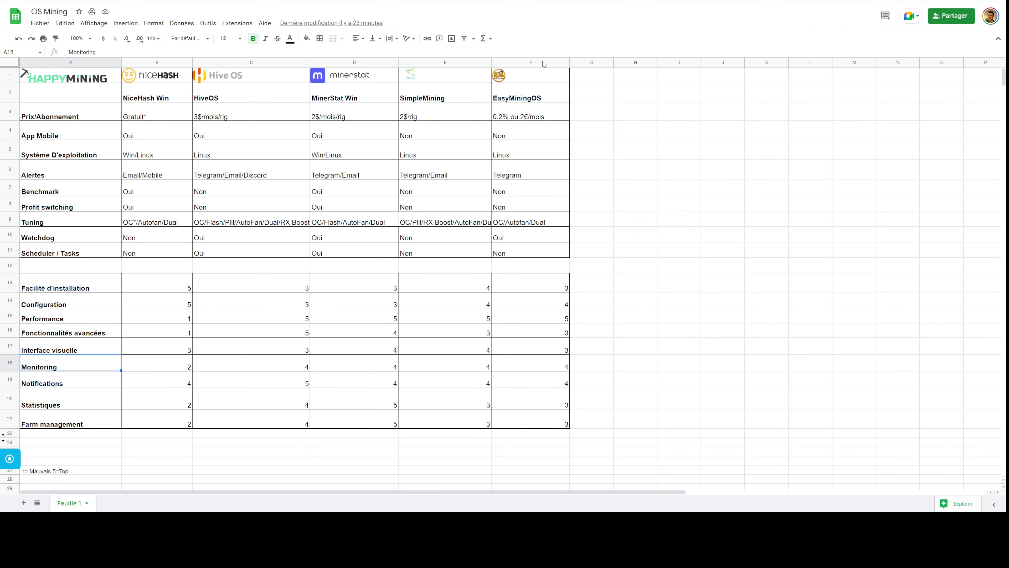
- Check HiveOS's Notifications and Statistiques ratings, and review worker3's temperature, fan, power and hashrate charts in Hive OS
click(236, 378)
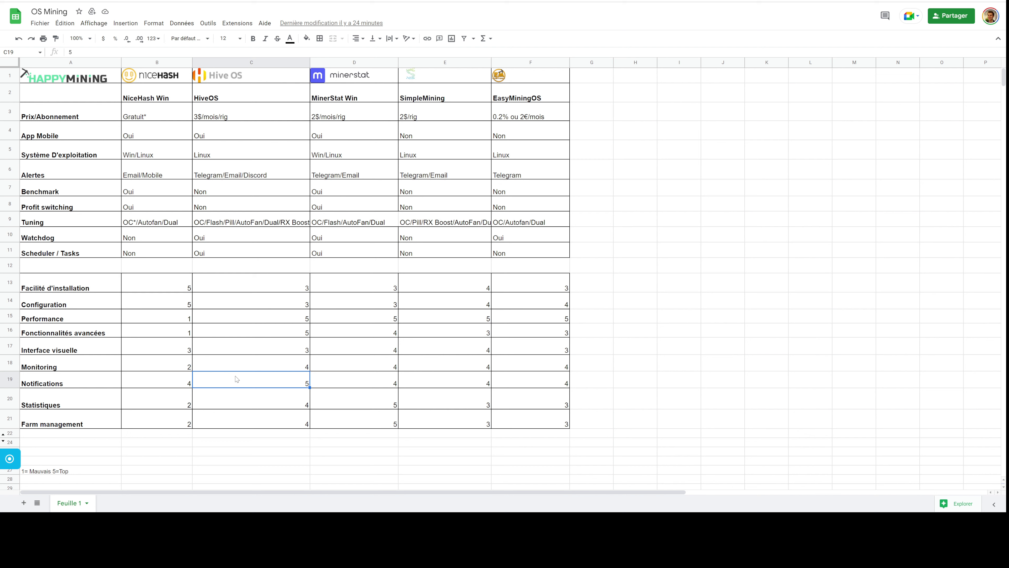
click(253, 402)
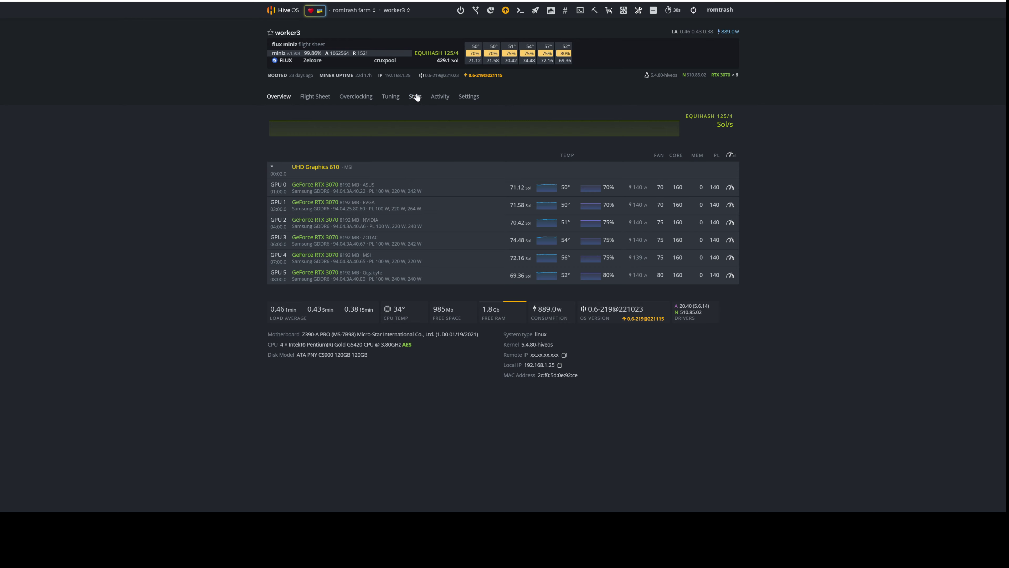
click(415, 97)
scroll(478, 331, down, 8)
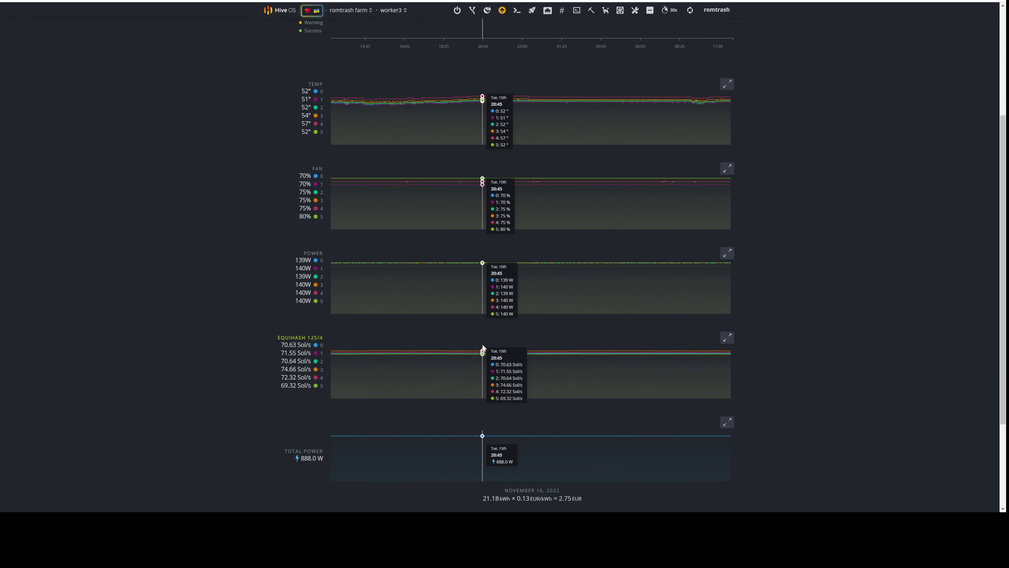
scroll(607, 183, up, 7)
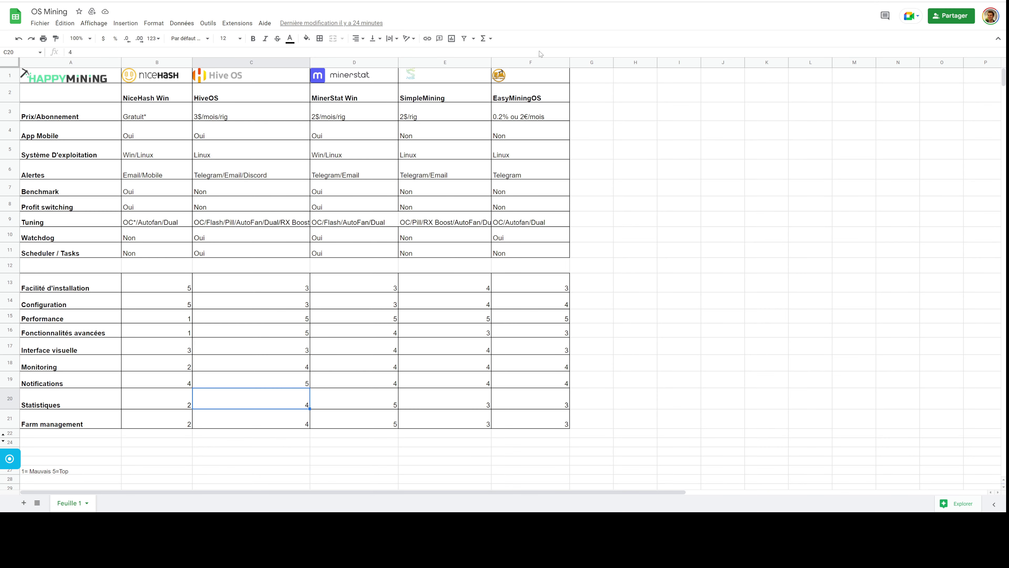
- Check HiveOS's Farm management rating against the farm's workers list and overclocking templates in Hive OS
click(299, 425)
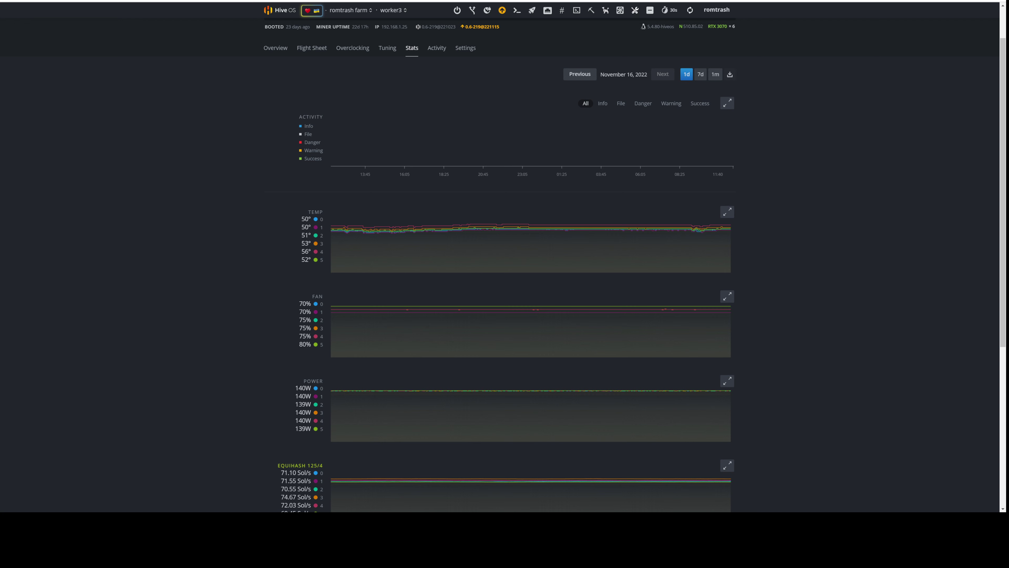
scroll(327, 108, up, 2)
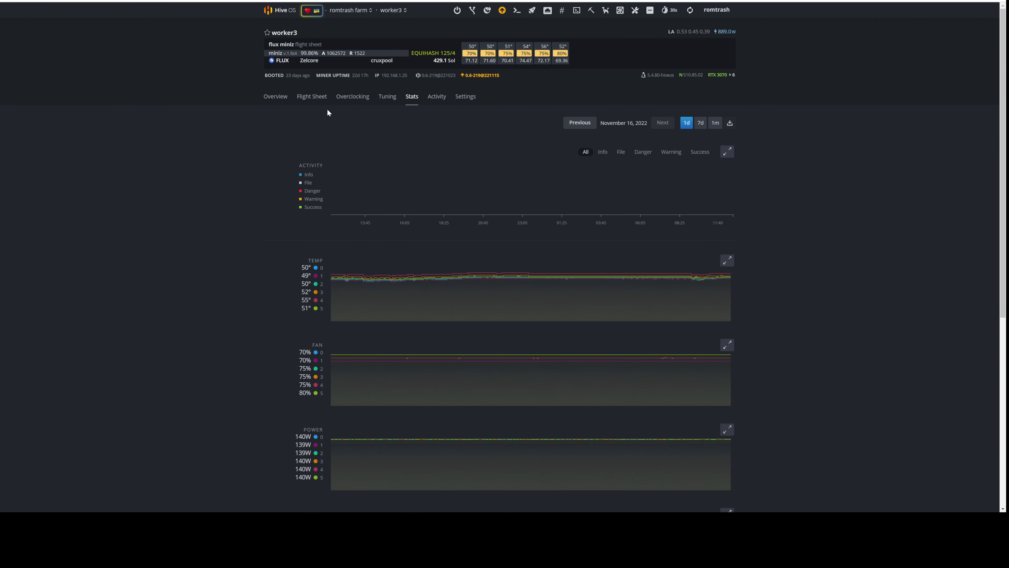
click(263, 95)
click(359, 11)
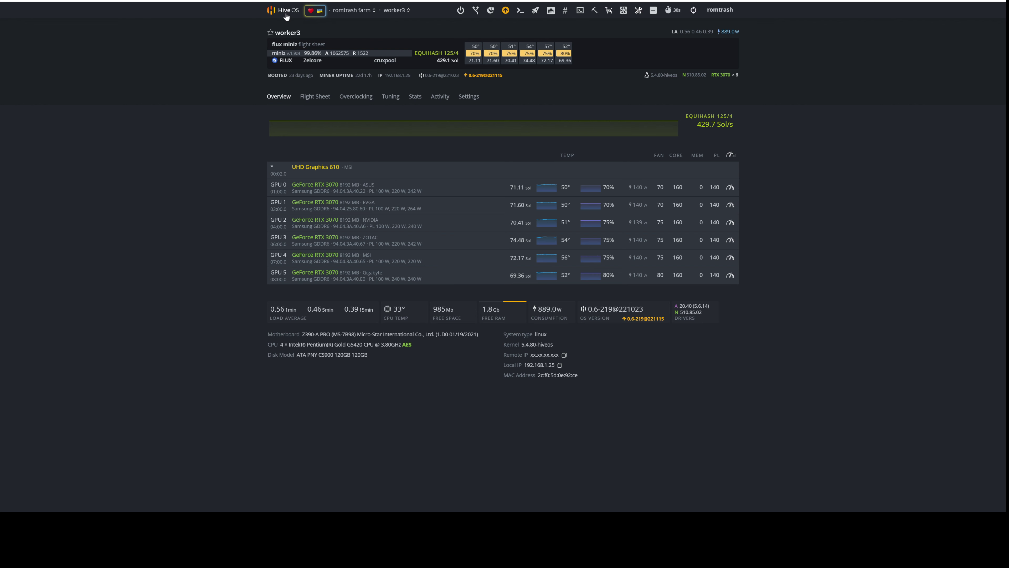
click(354, 10)
click(357, 45)
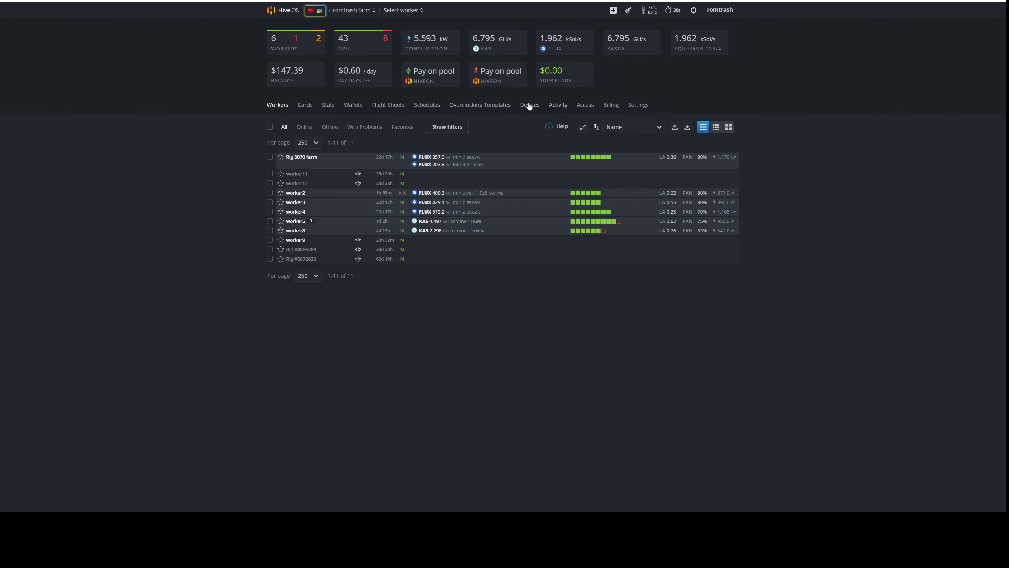
click(476, 104)
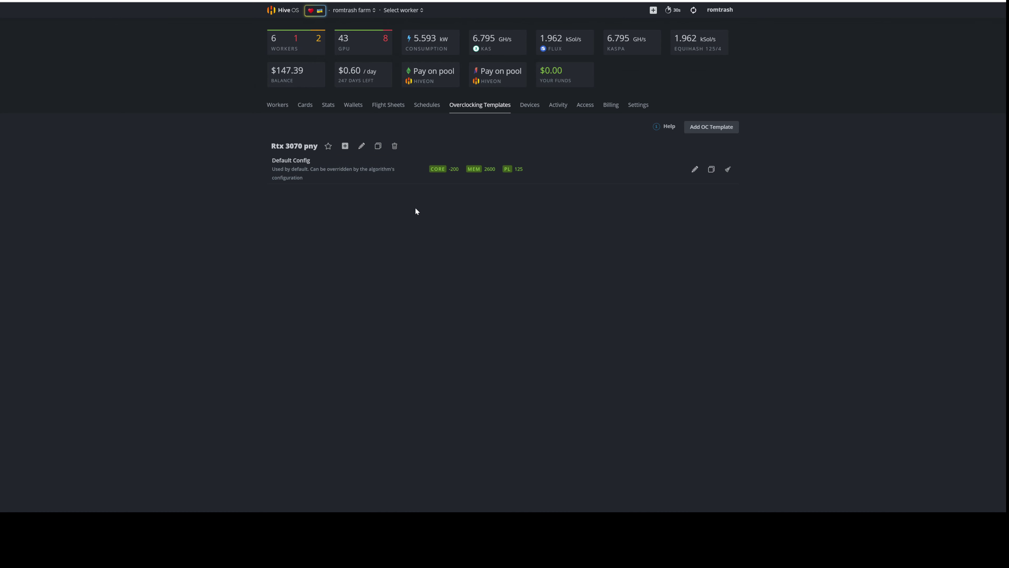
click(273, 110)
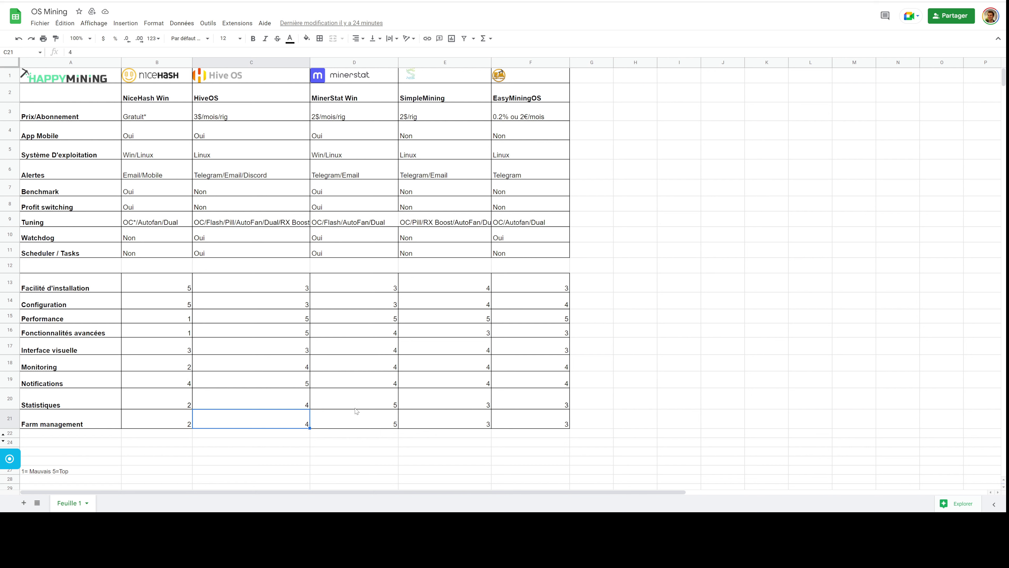
- Compare the Farm management ratings of HiveOS and MinerStat, and review HiveOS's Fonctionnalités avancées rating in the OS Mining spreadsheet
click(351, 423)
click(303, 424)
click(322, 424)
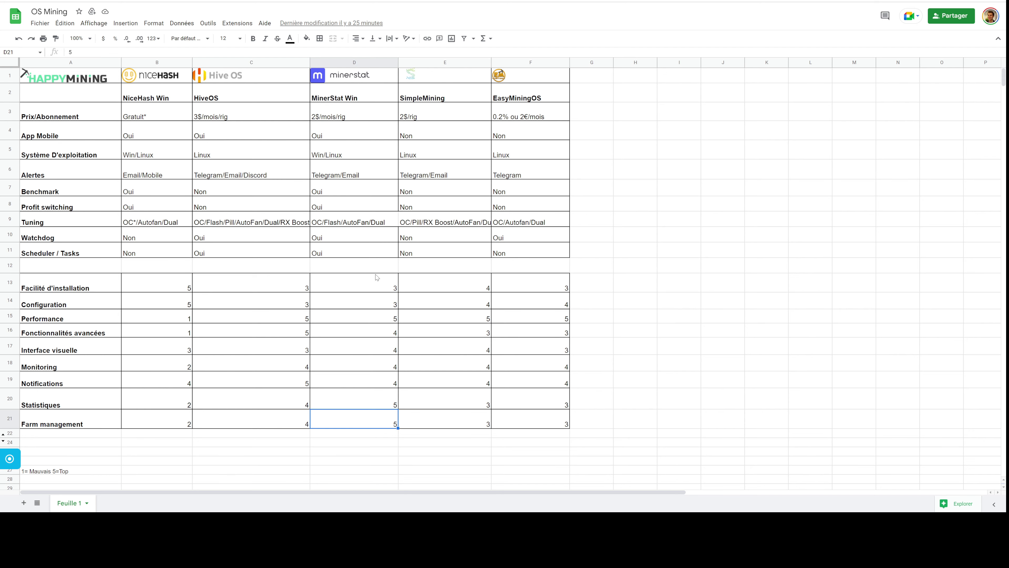
scroll(274, 204, down, 3)
scroll(284, 296, up, 2)
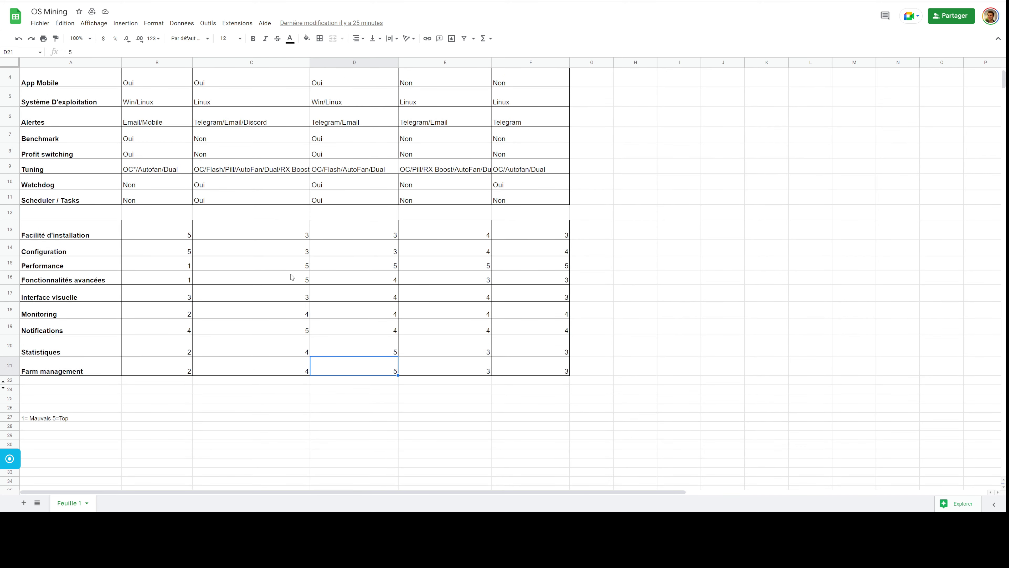
click(291, 277)
scroll(292, 276, up, 2)
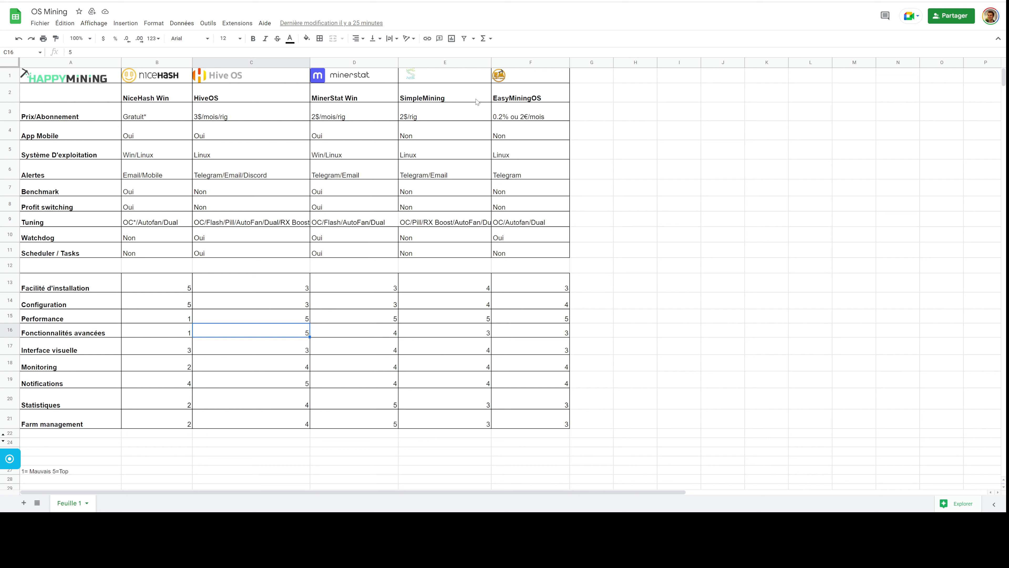
- Shorten the "MinerStat Win" column header to "MinerStat"
double_click(353, 102)
drag(347, 87, 362, 86)
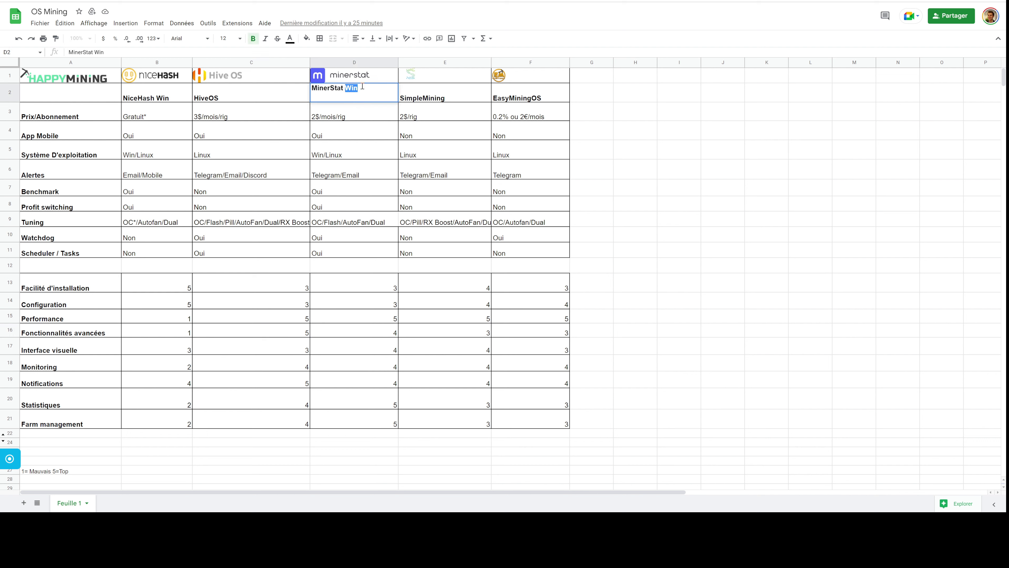
key(BackSpace)
click(362, 113)
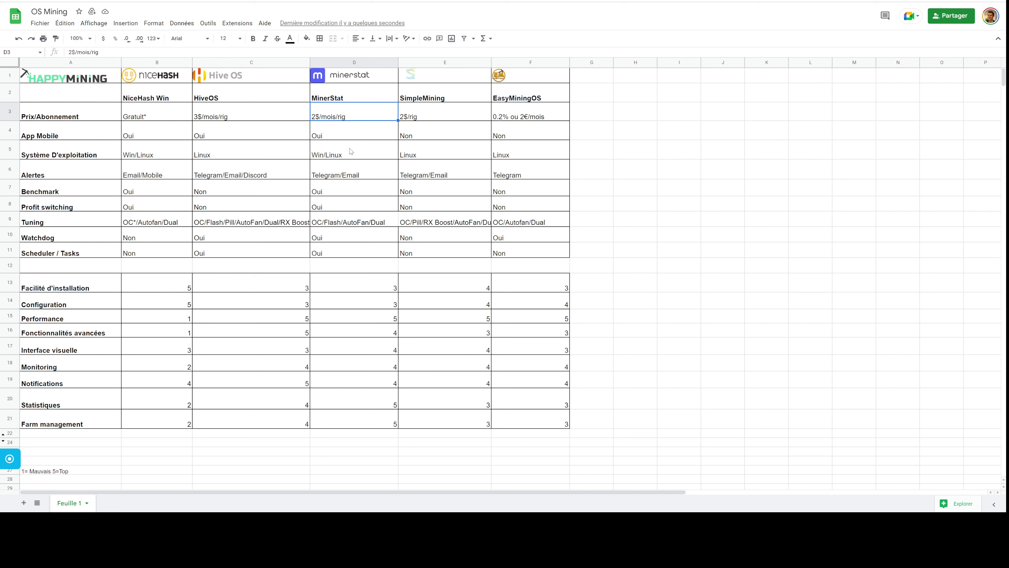
- Examine MinerStat's entries for App Mobile, Système D'exploitation and Alertes
click(346, 138)
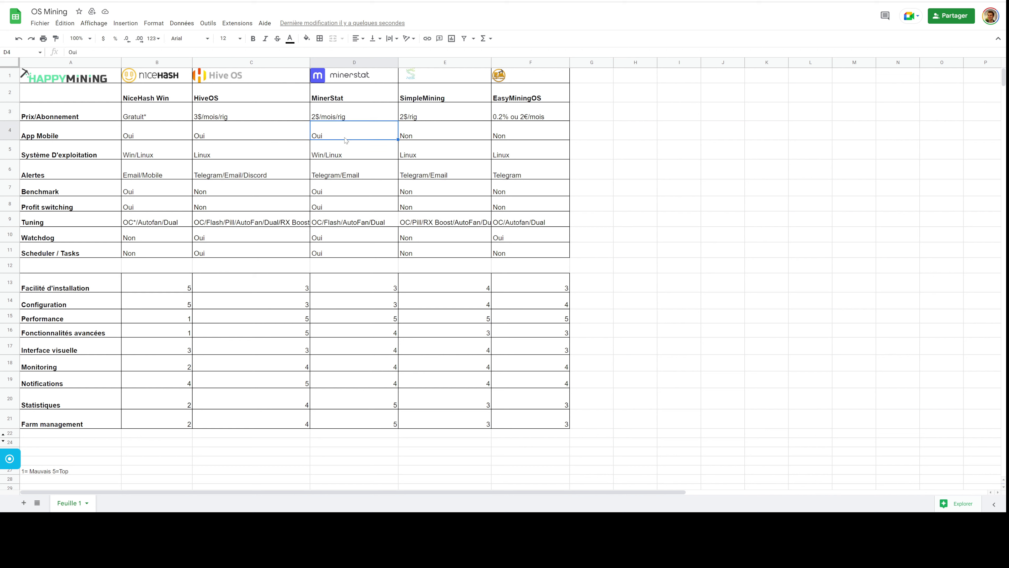
click(321, 157)
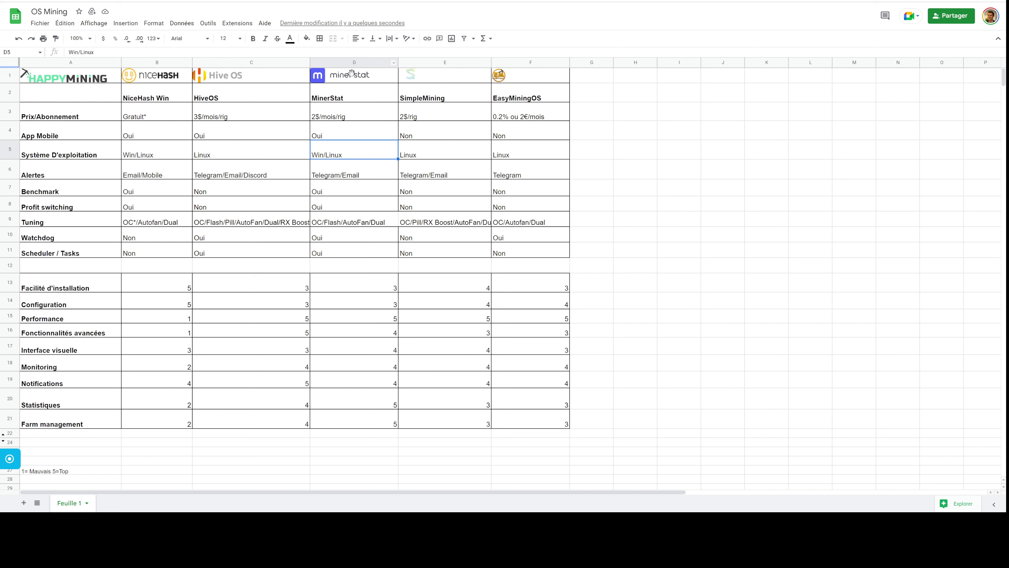
click(352, 174)
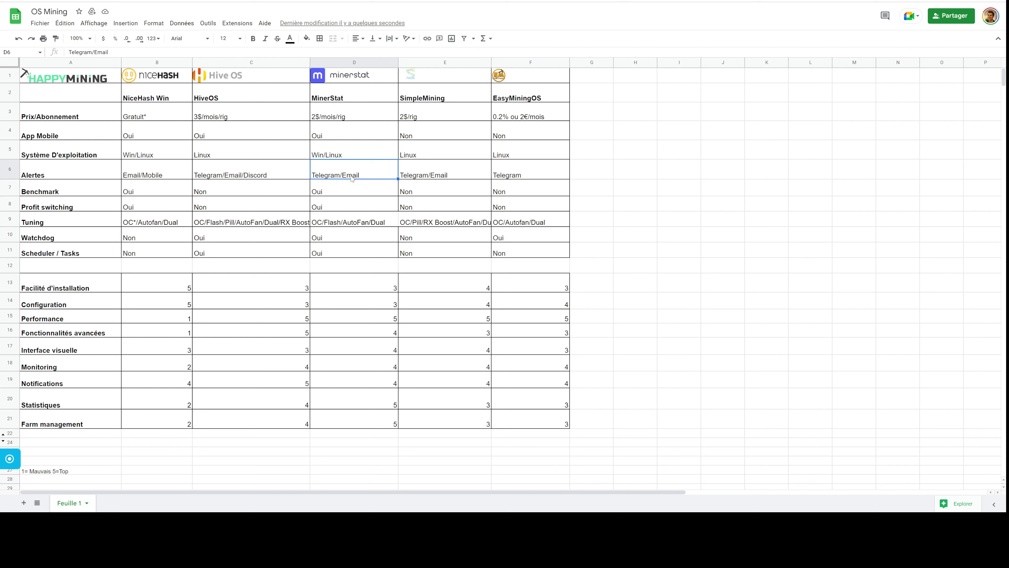
- Compare HiveOS's and MinerStat's Benchmark entries and move on to the Profit switching row
click(356, 194)
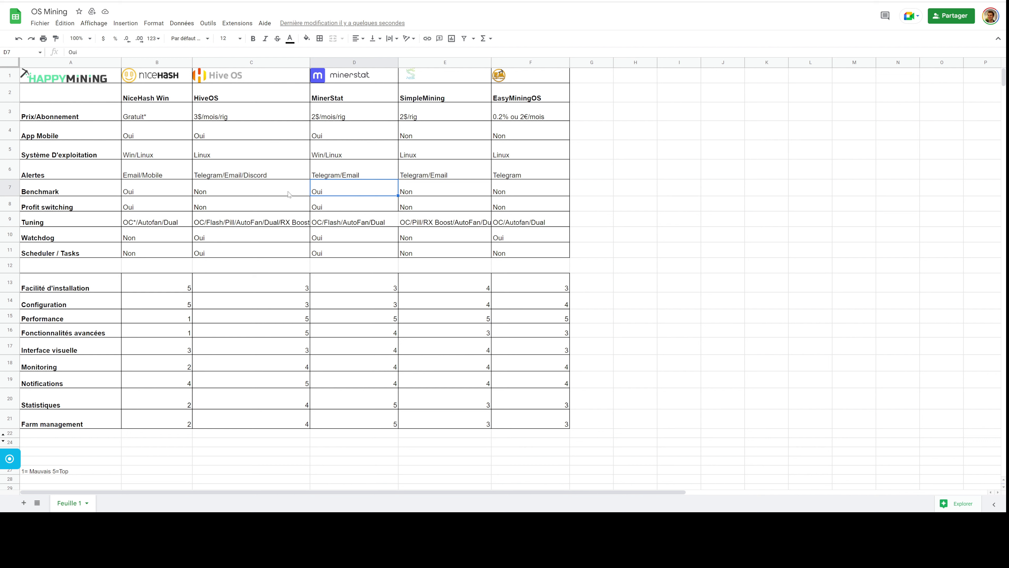
drag(290, 193, 327, 192)
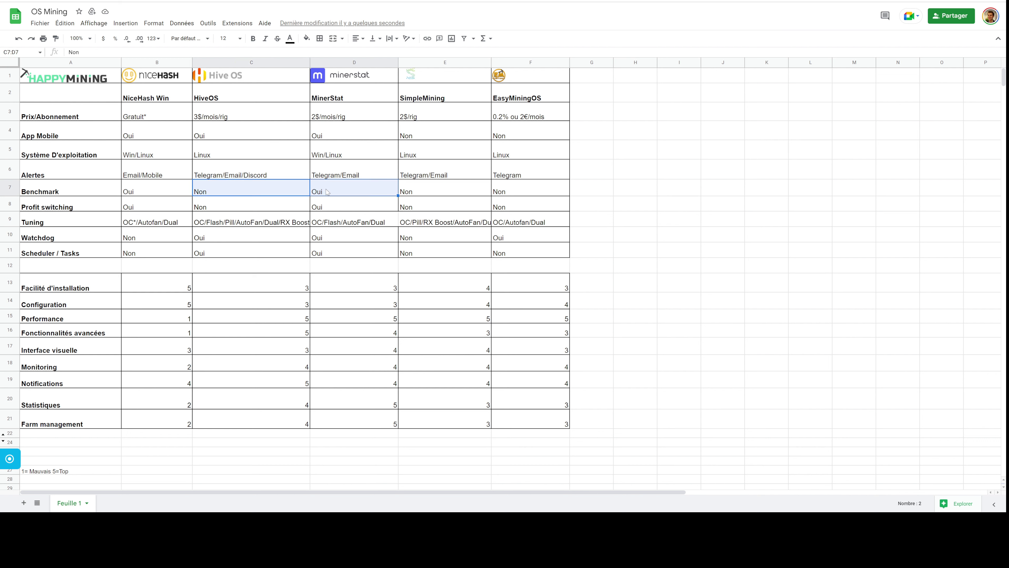
click(327, 192)
click(296, 207)
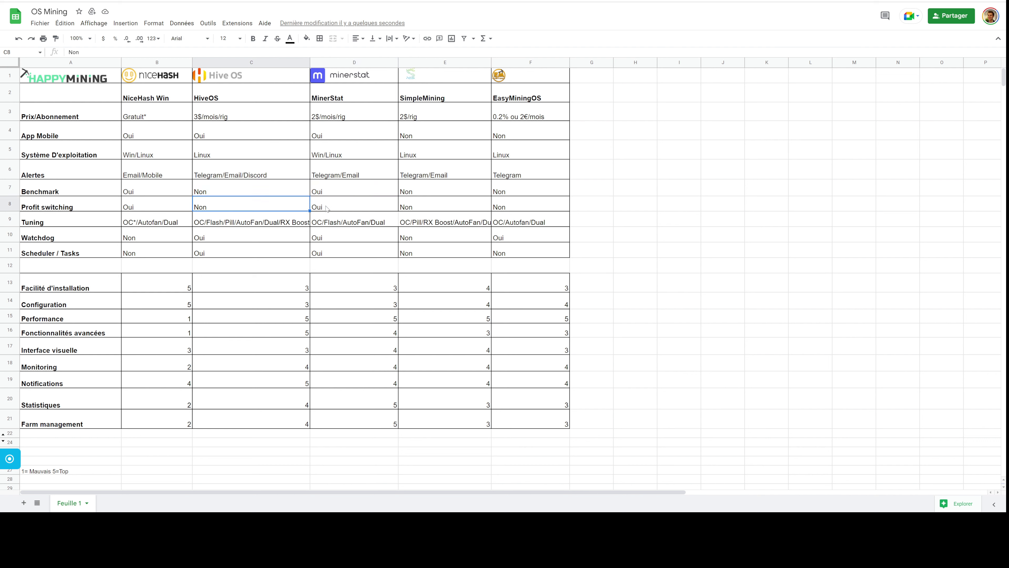
- Examine MinerStat's entries for Profit switching, Benchmark, Tuning, Watchdog and Scheduler / Tasks in the spreadsheet
click(327, 208)
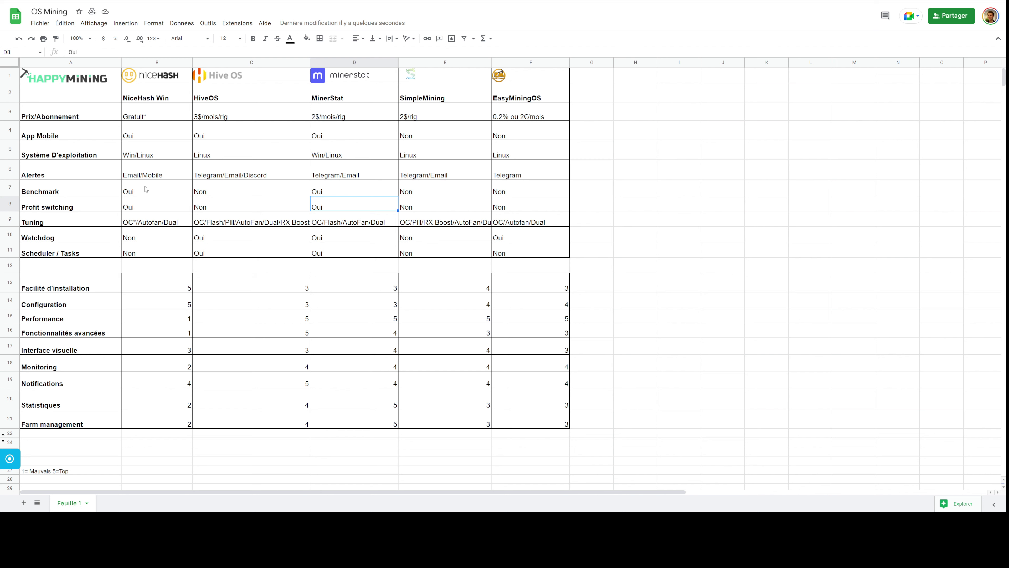
click(346, 188)
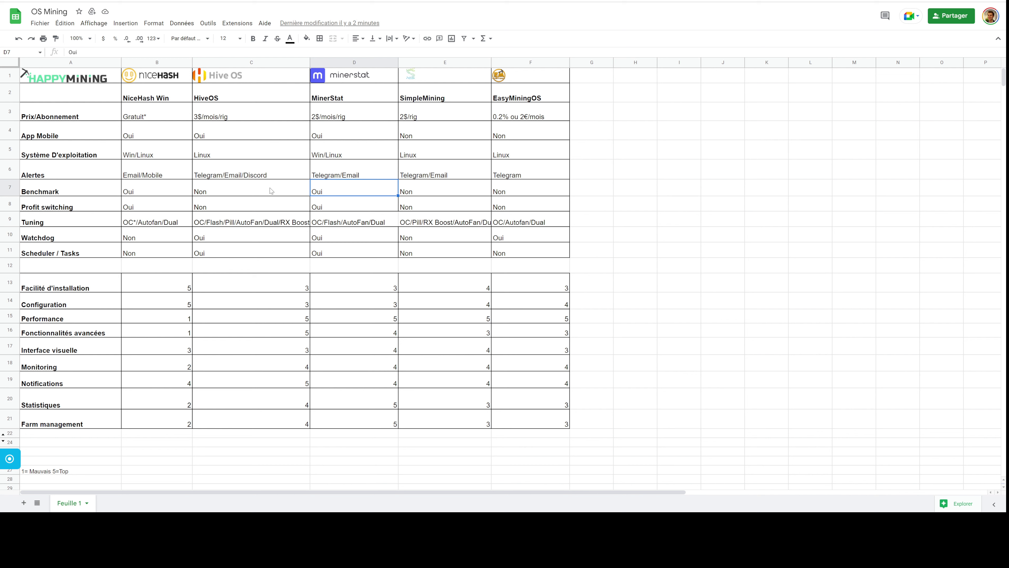
click(323, 197)
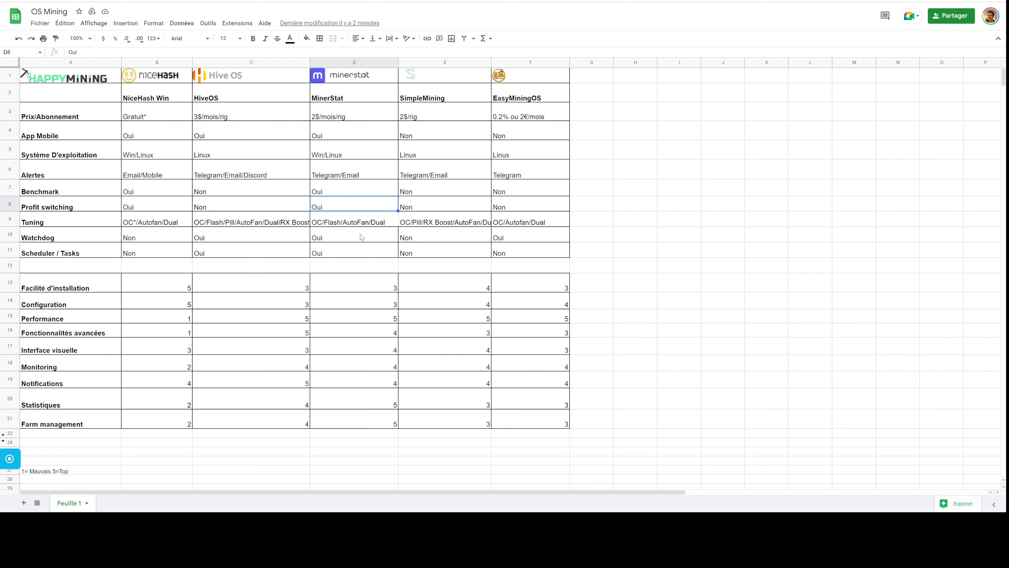
click(356, 225)
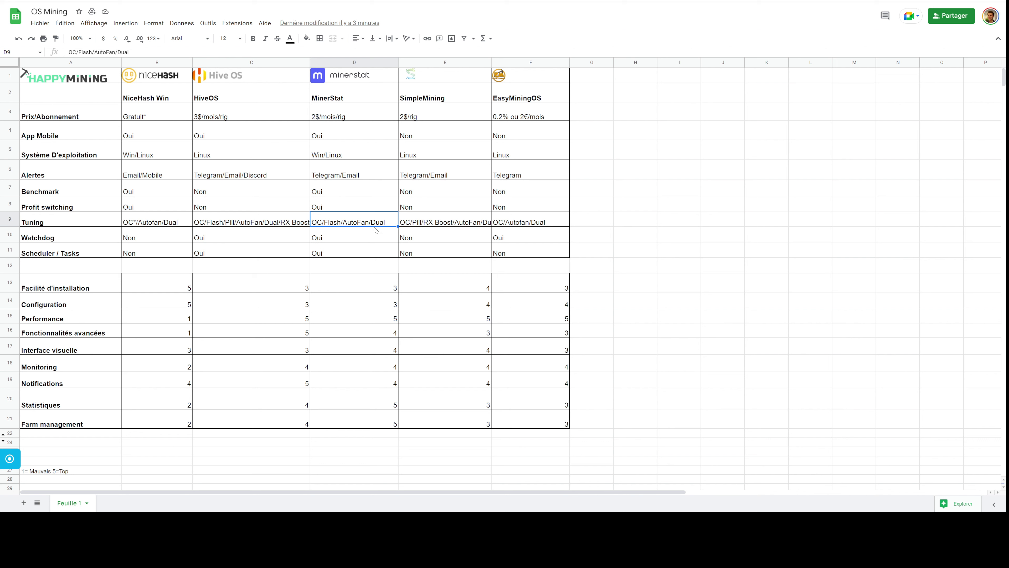
click(366, 239)
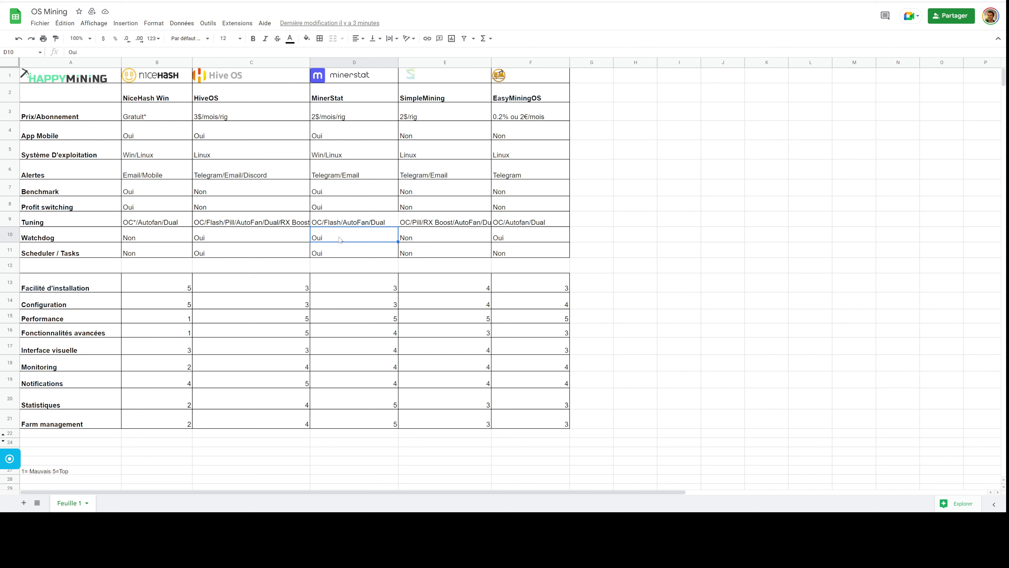
click(340, 252)
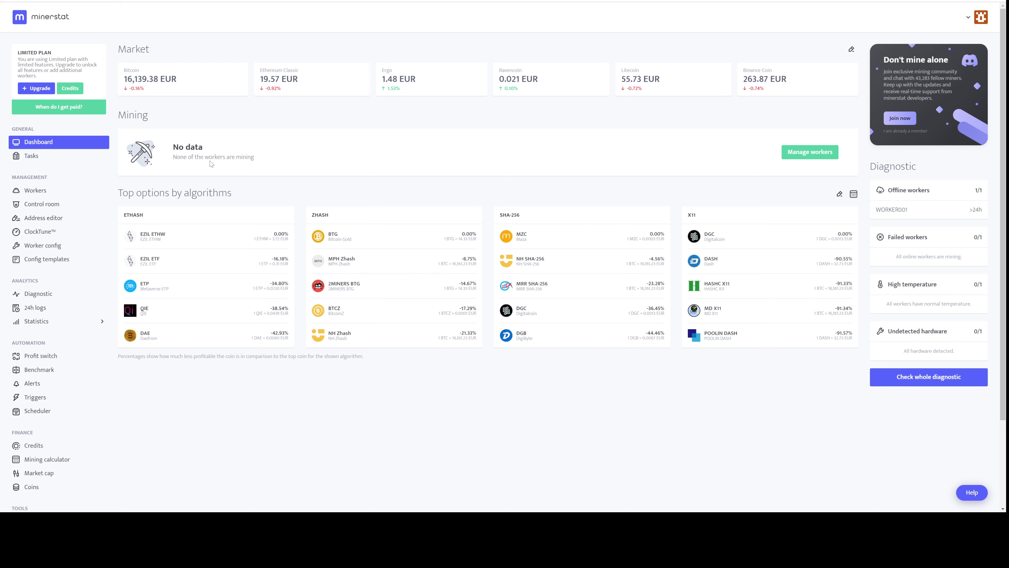
- Switch to the minerstat dashboard and look through its Workers, ClockTune and Diagnostic pages
click(48, 196)
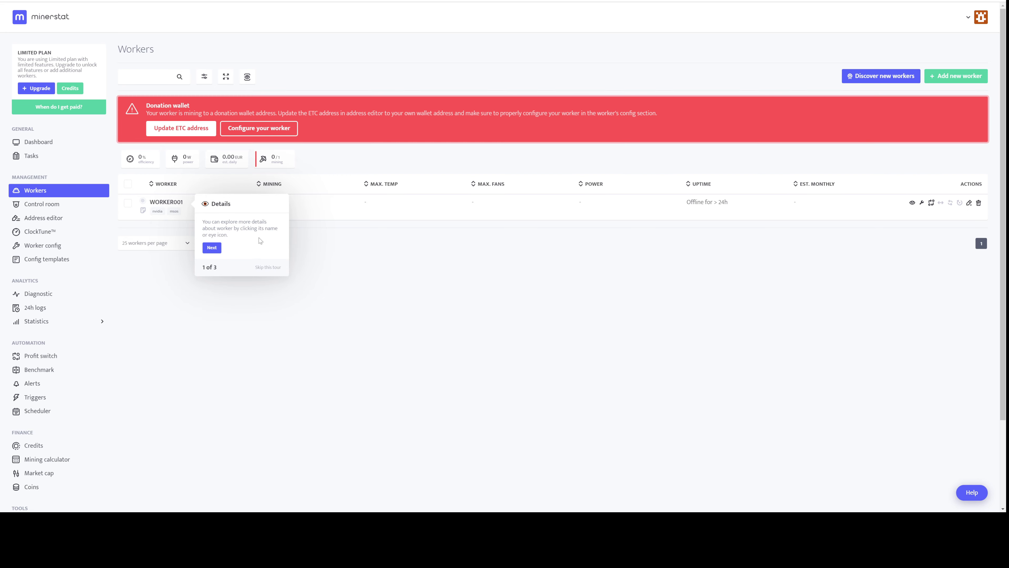
click(43, 232)
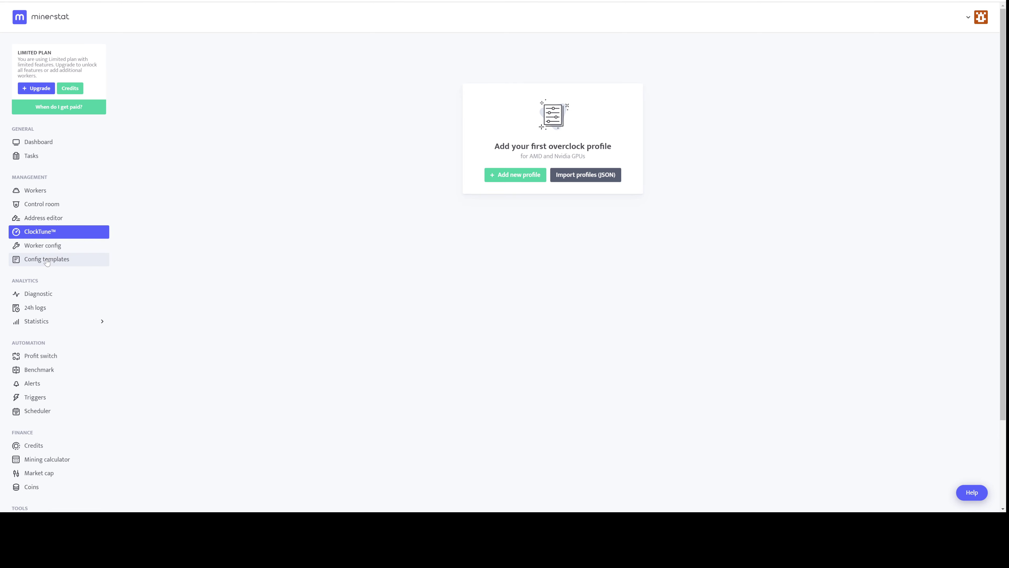
click(34, 295)
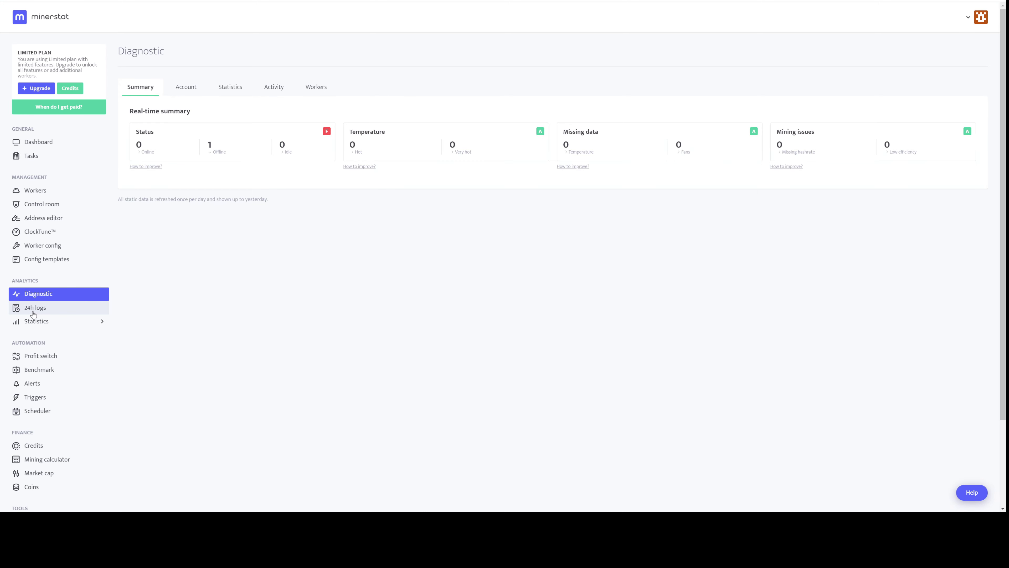
- Examine minerstat's Profit switch settings, including electricity costs, minimum difference, minimum mining time and reward method
click(29, 357)
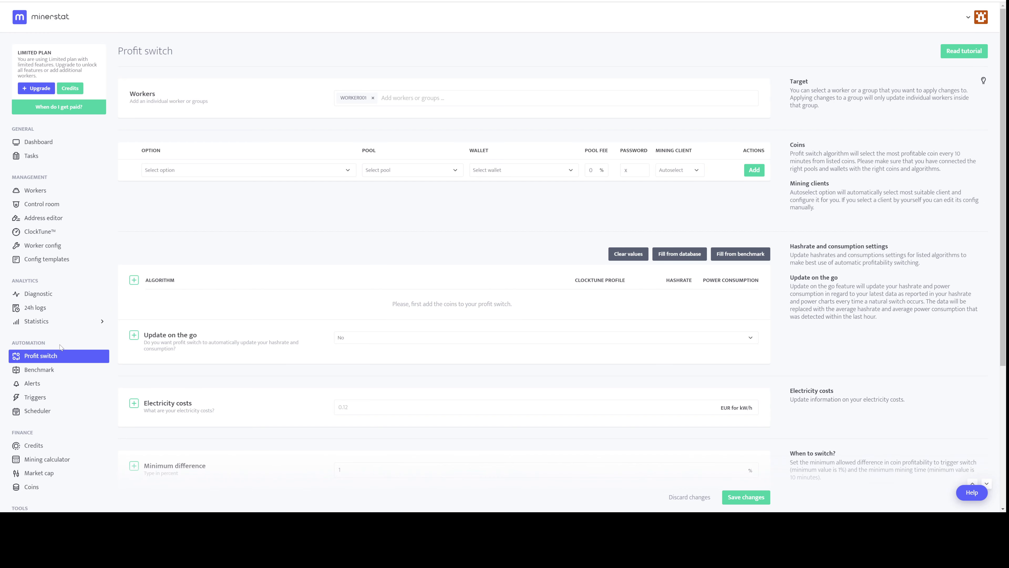
scroll(487, 181, down, 3)
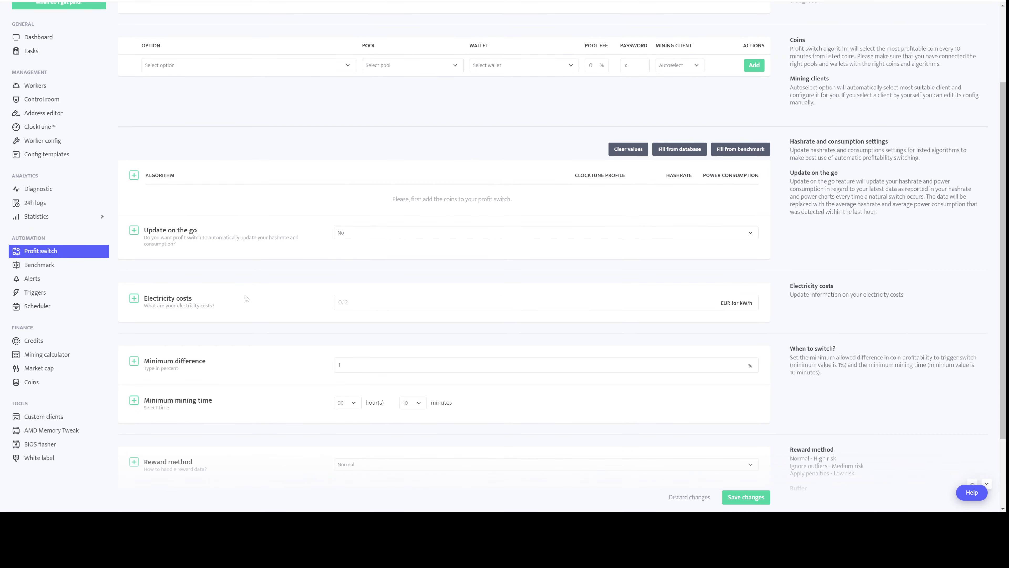
scroll(365, 322, down, 3)
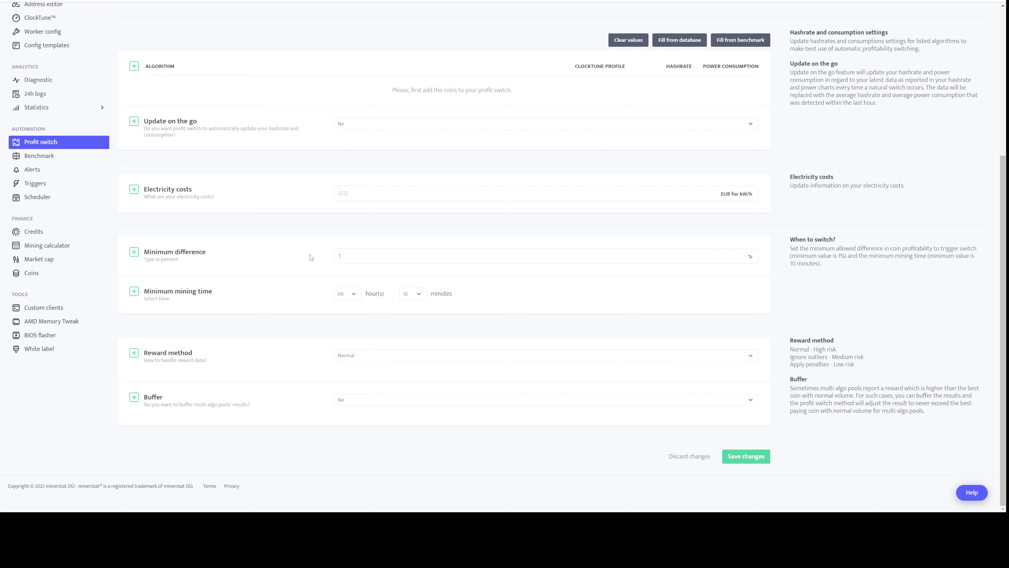
click(355, 256)
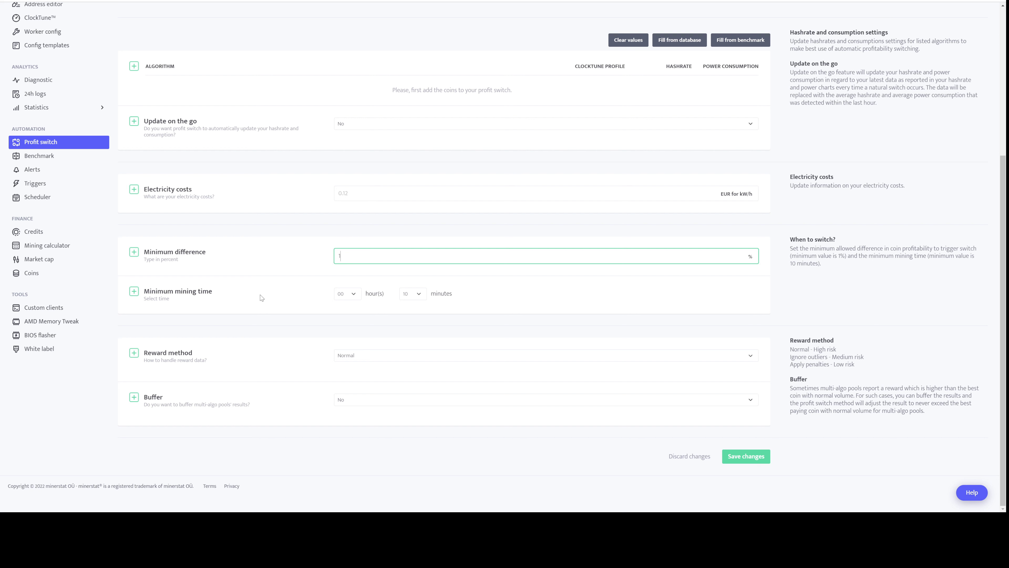
click(349, 297)
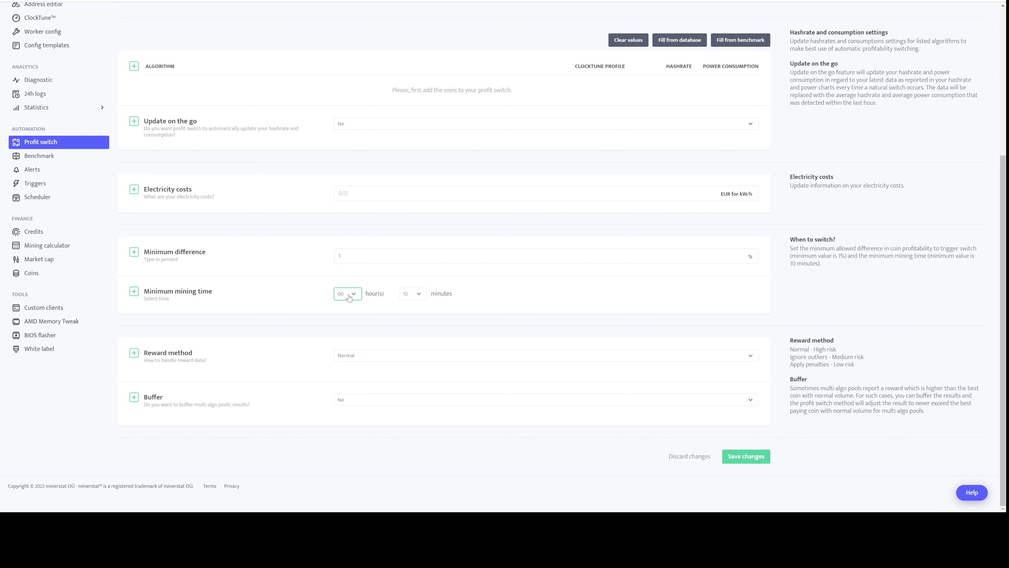
click(245, 474)
scroll(310, 326, up, 4)
scroll(135, 325, down, 1)
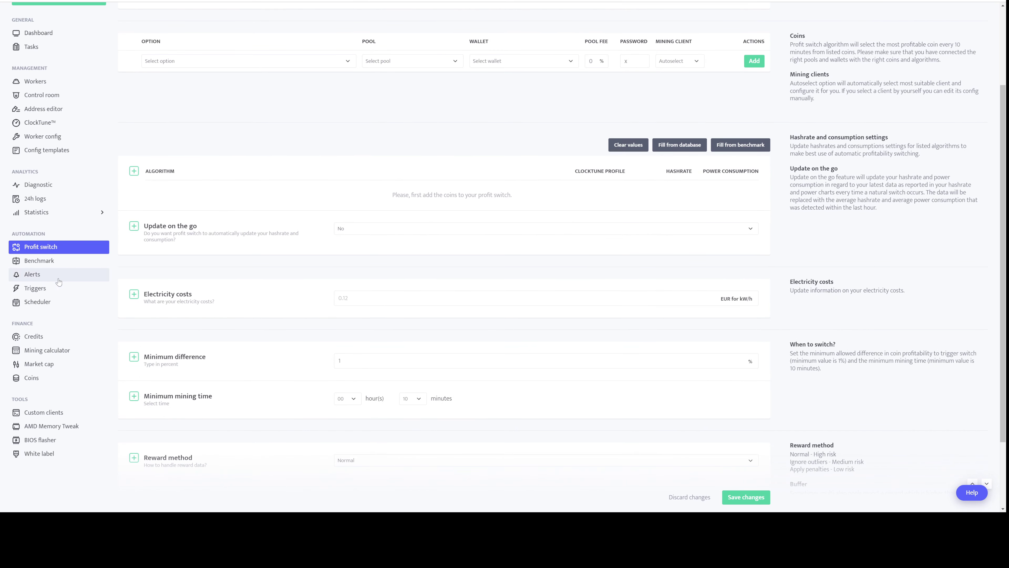
- Look over minerstat's Benchmark page and the mining notification options under Alerts
click(39, 261)
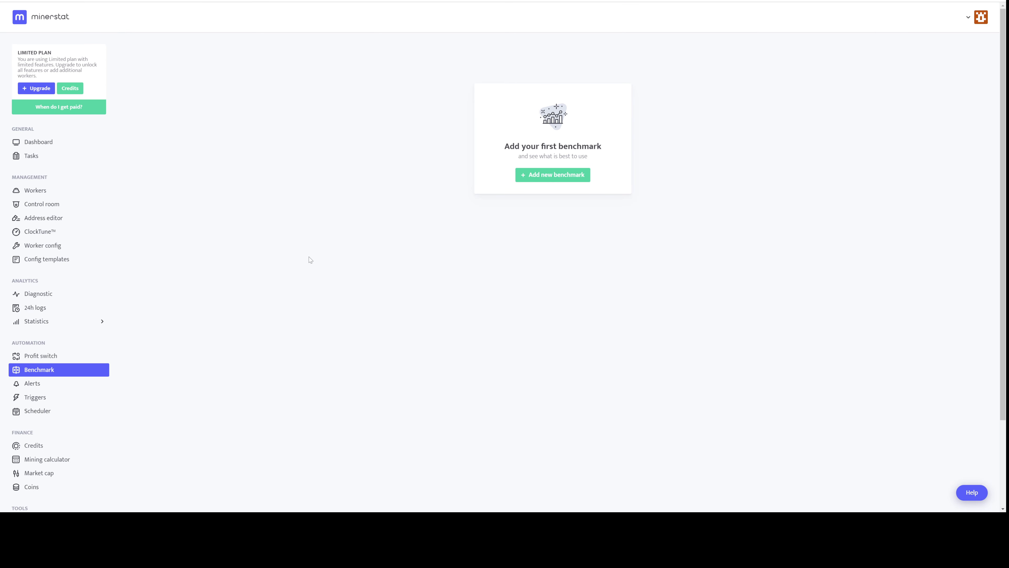
scroll(309, 257, down, 3)
click(46, 282)
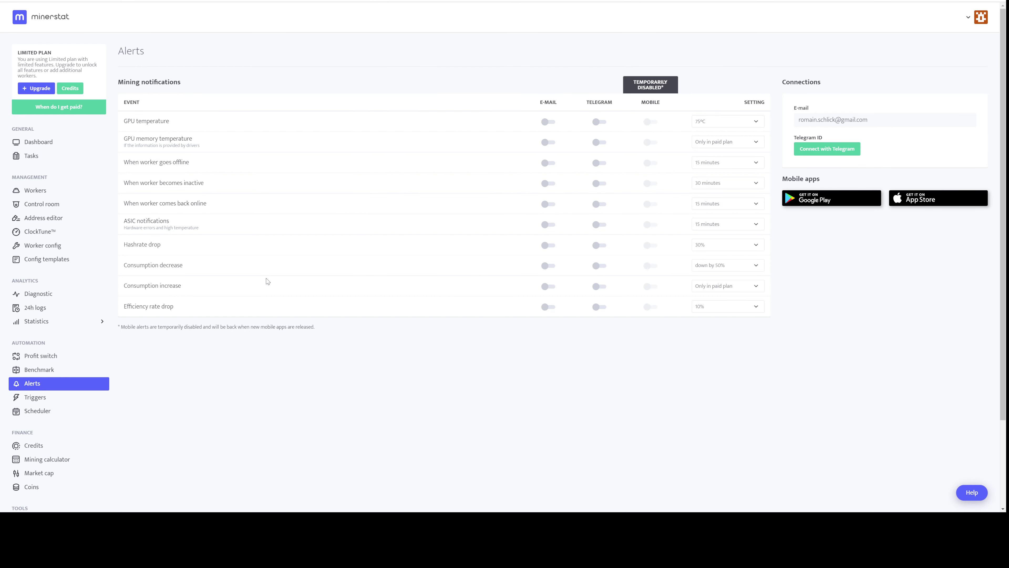
scroll(25, 317, down, 3)
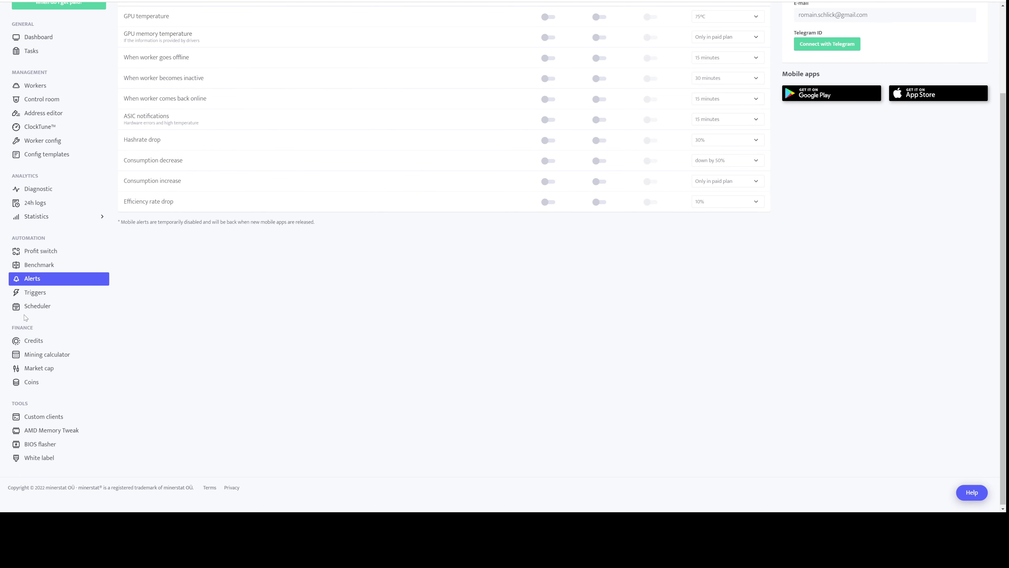
- Examine the condition and action choices available for a new trigger in minerstat's Triggers
click(35, 292)
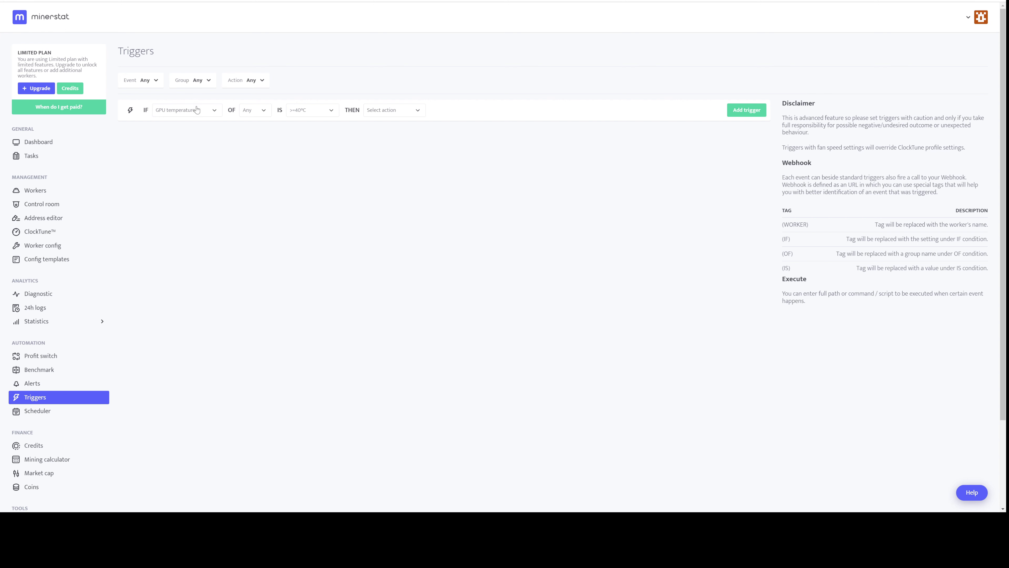
click(181, 114)
click(380, 113)
click(421, 272)
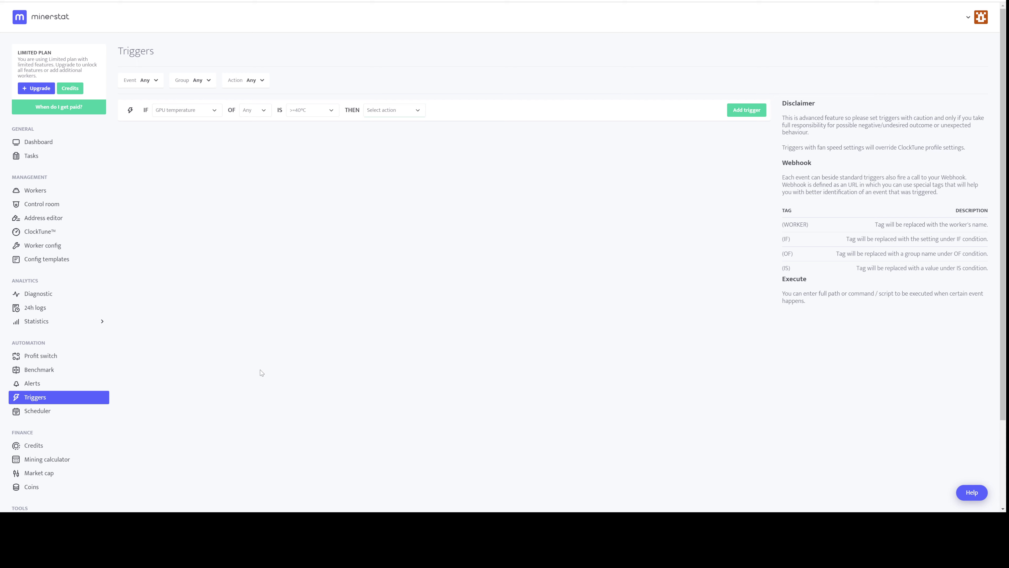
- Review minerstat's Scheduler page, its remaining Finance and Tools features, and the Control room page
click(66, 414)
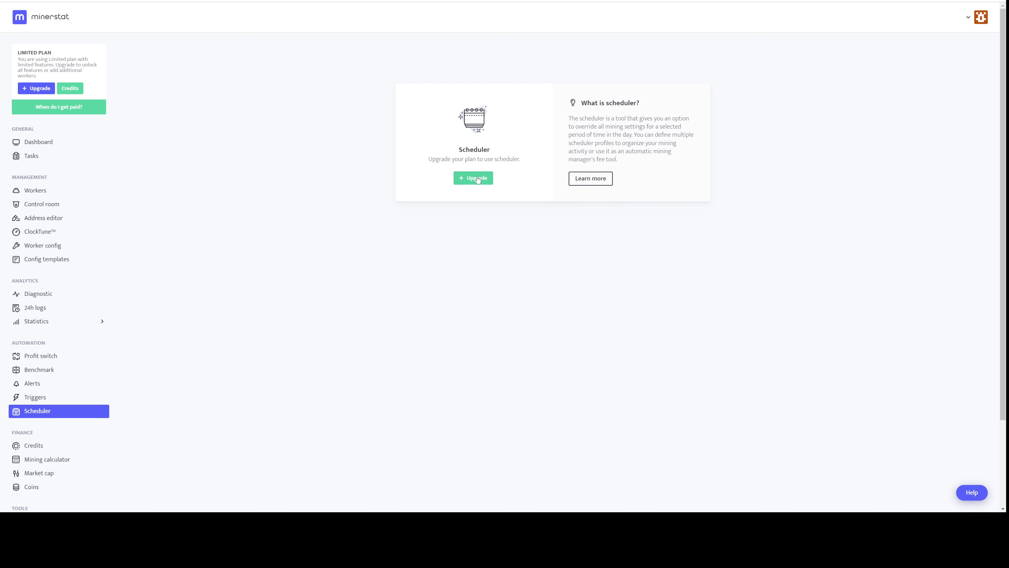
scroll(560, 317, down, 3)
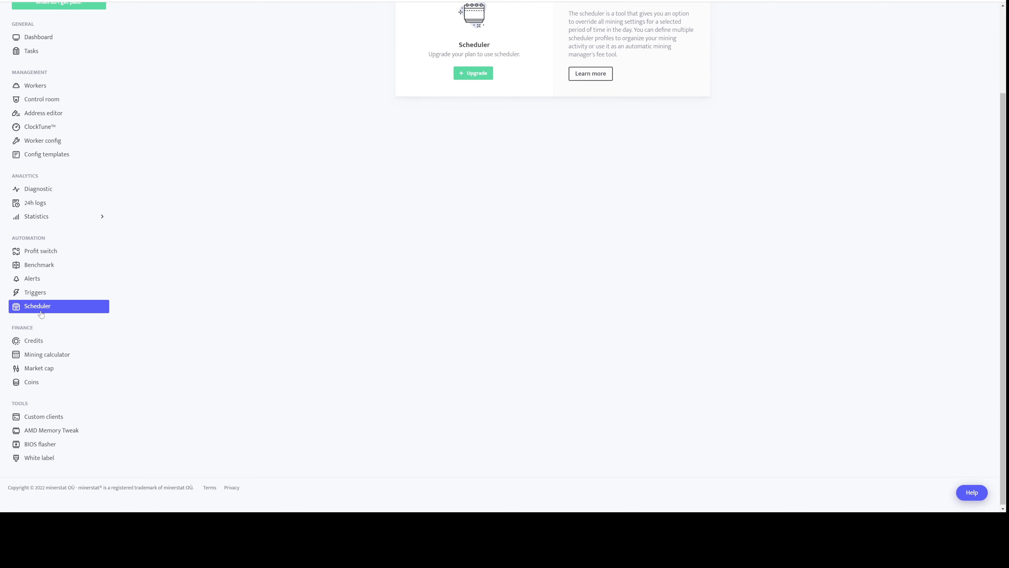
scroll(342, 277, up, 3)
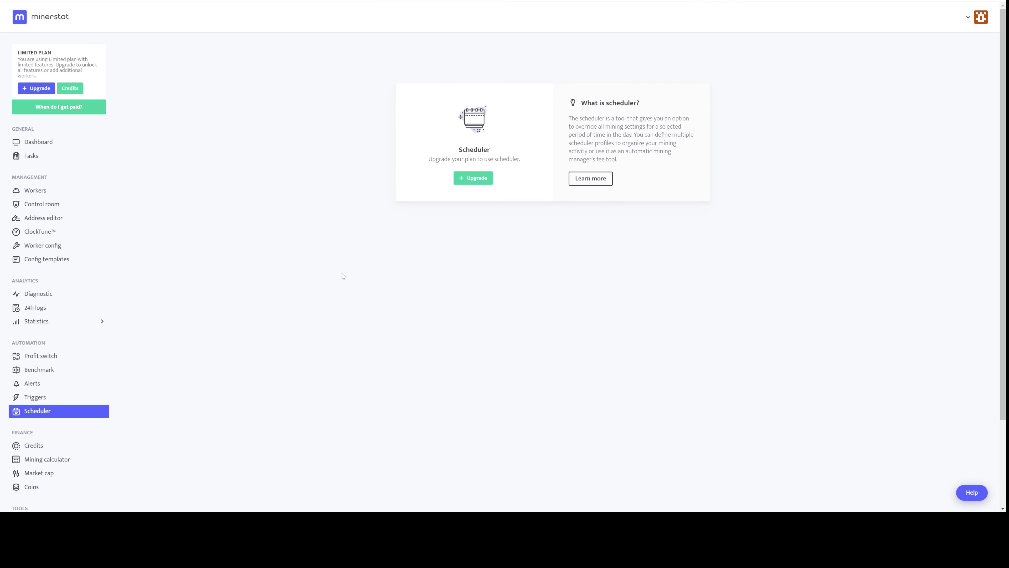
scroll(342, 276, down, 3)
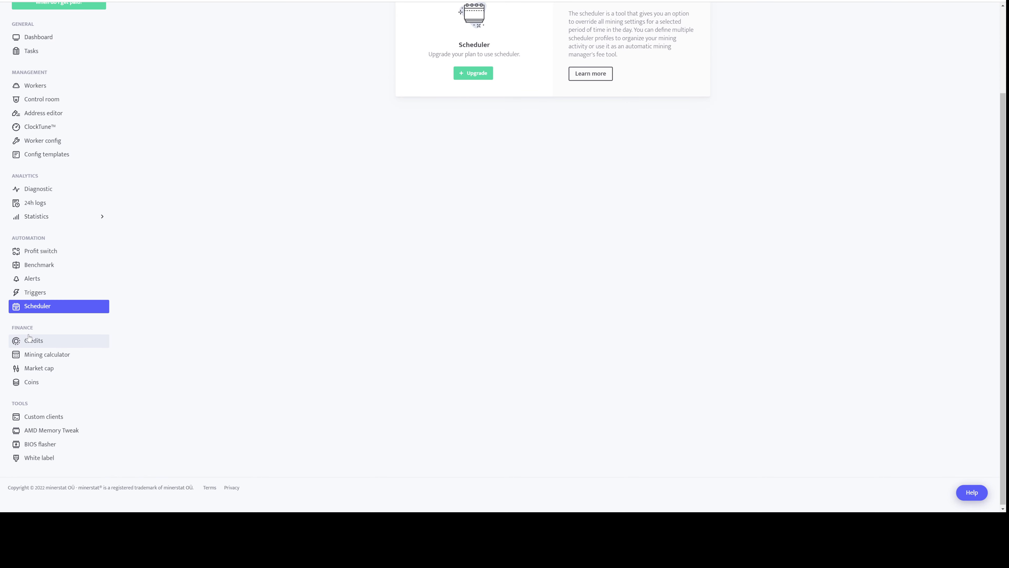
scroll(72, 354, down, 1)
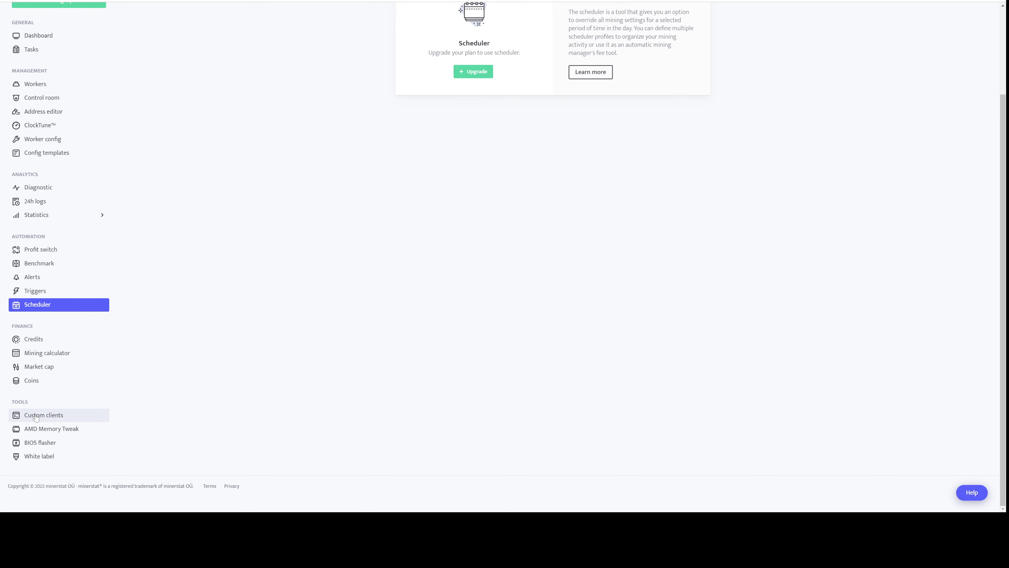
scroll(82, 290, up, 1)
scroll(83, 283, up, 3)
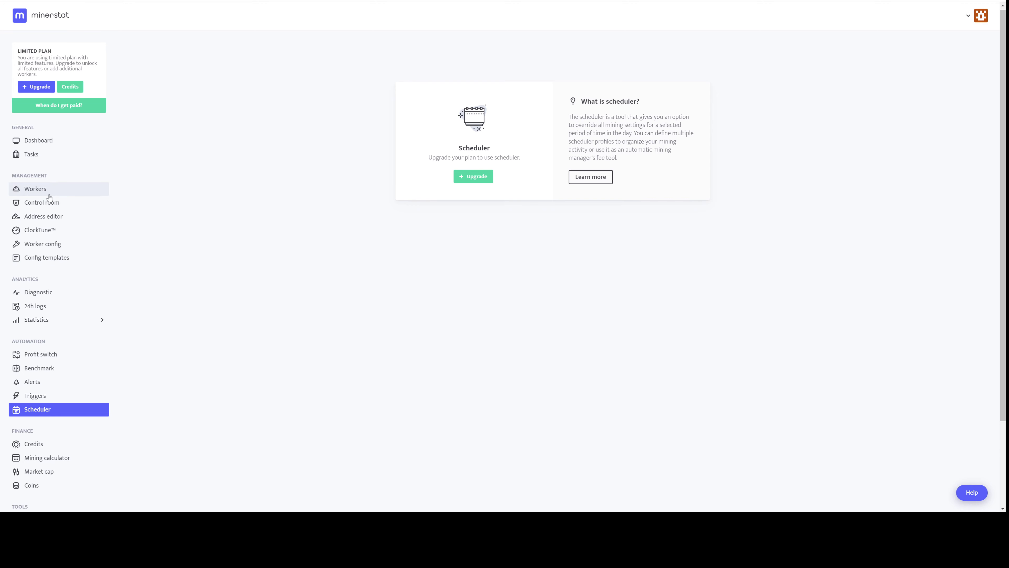
click(43, 204)
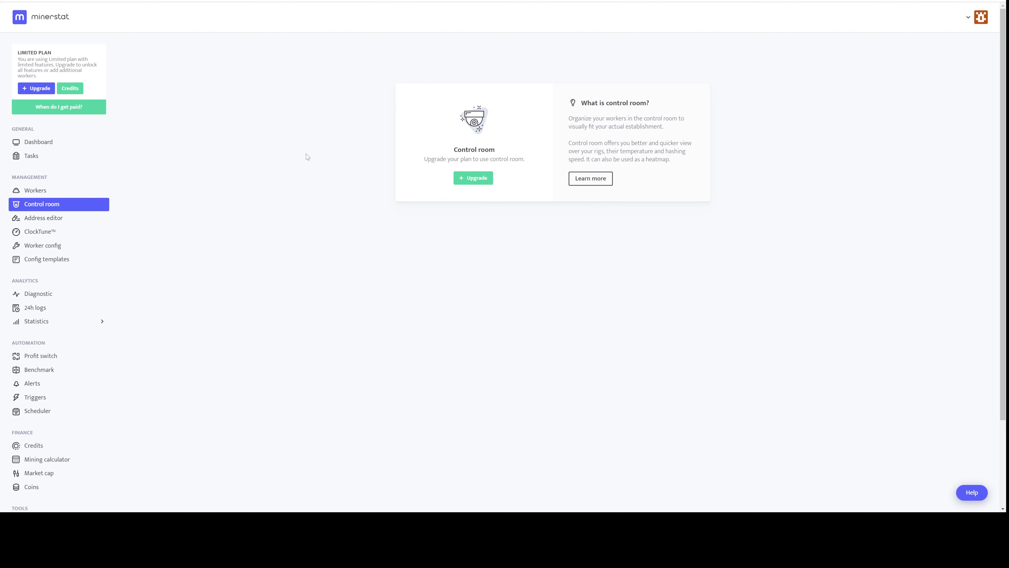
- Start the minerstat plan upgrade, accept all three Billing Policy confirmations and continue to the Upgrade your plan page
click(40, 89)
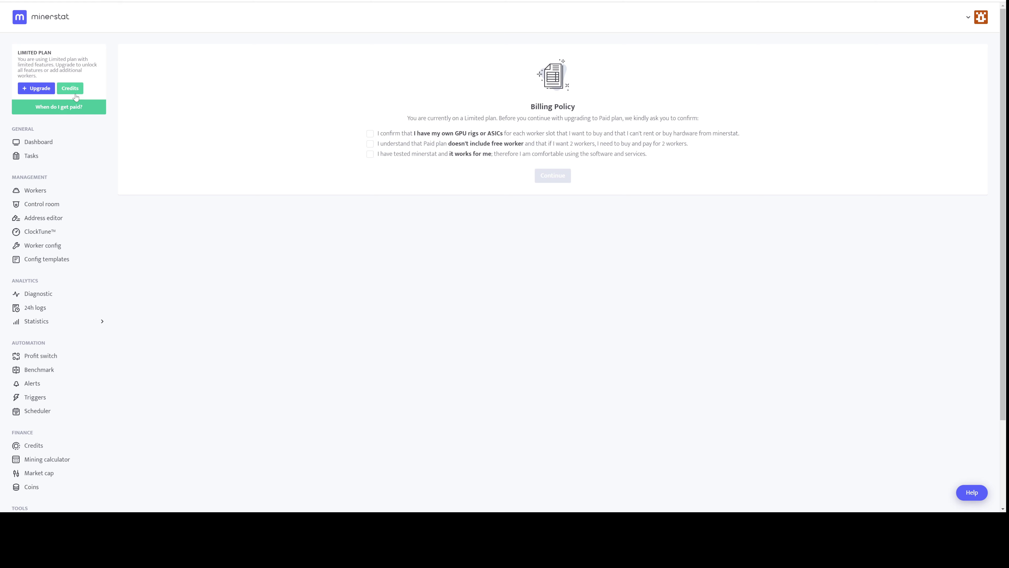
click(370, 134)
click(370, 143)
click(370, 154)
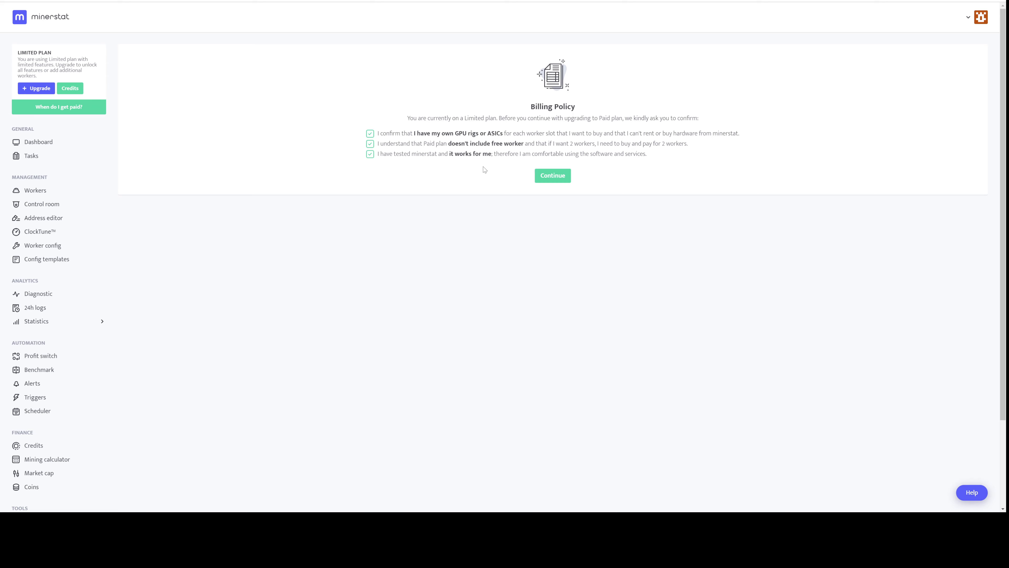
click(552, 176)
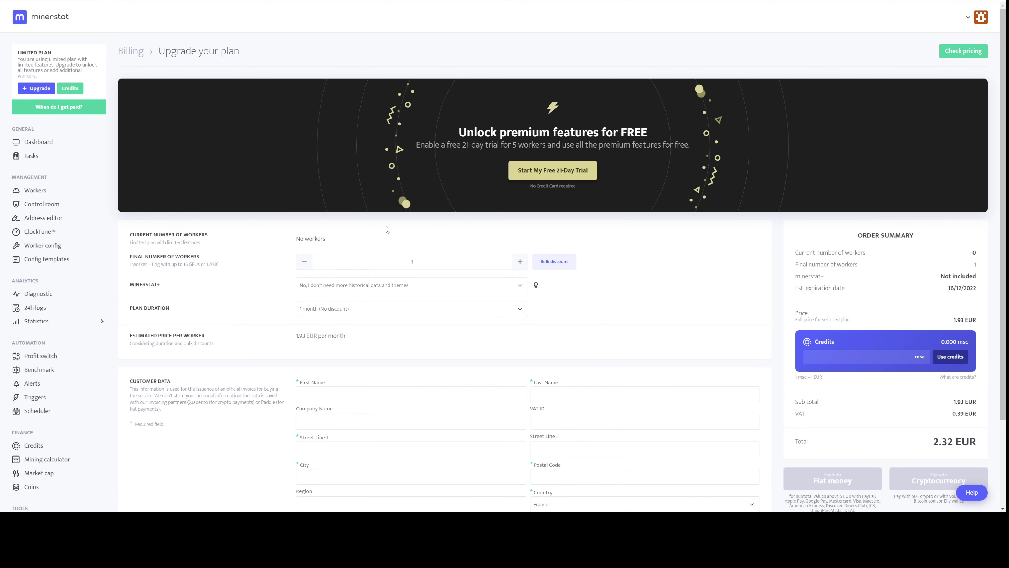
scroll(558, 282, down, 3)
scroll(642, 289, up, 3)
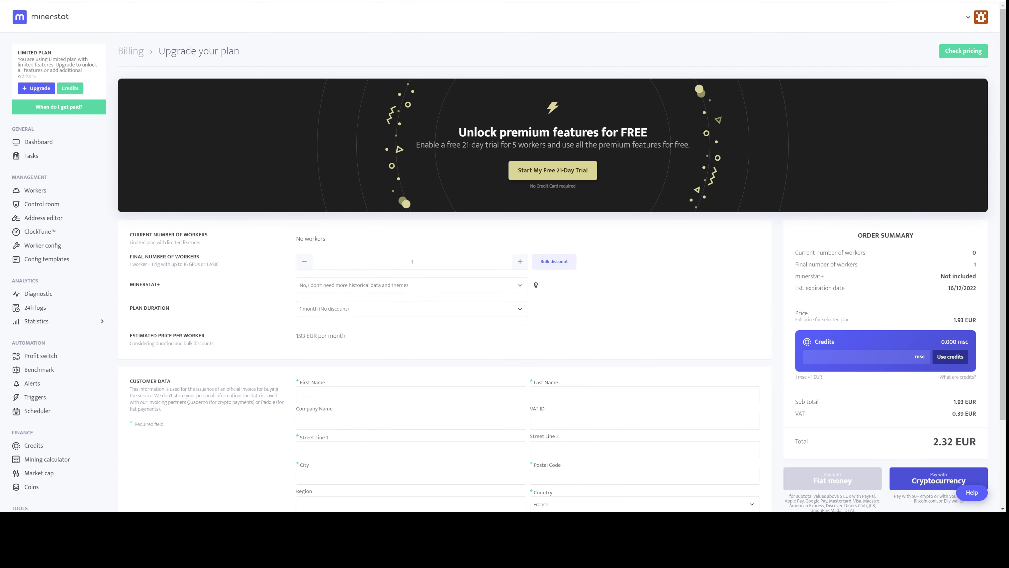
- Check minerstat's pricing and compare the features of the Limited Plan and Tier Plan
click(963, 51)
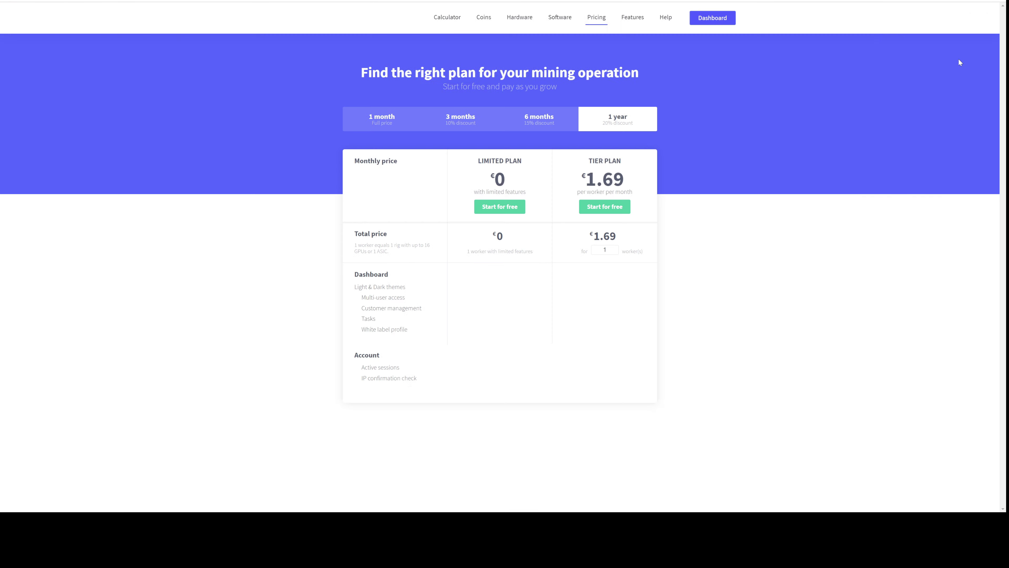
scroll(540, 216, down, 2)
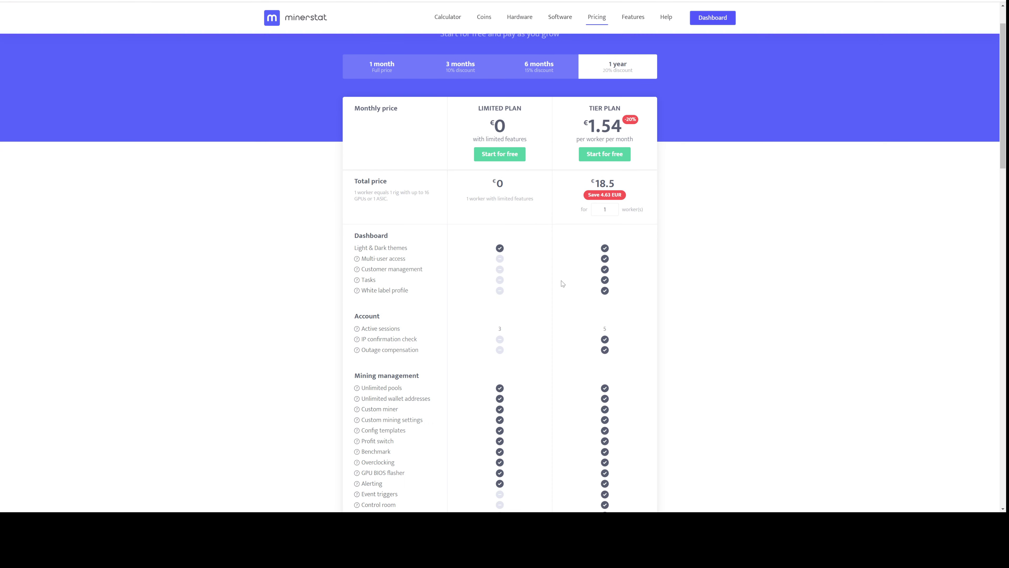
scroll(561, 284, down, 8)
scroll(606, 248, down, 4)
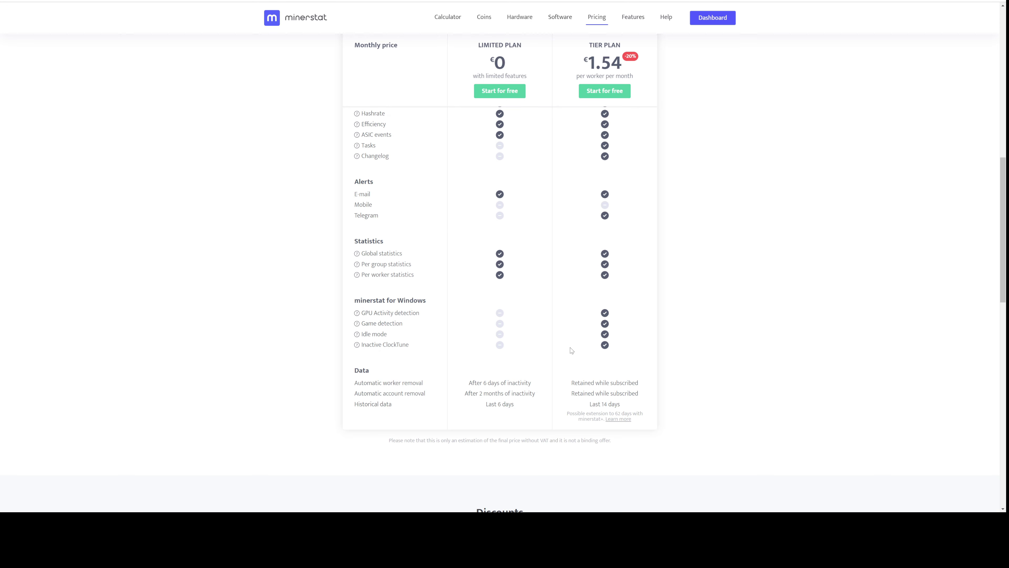
scroll(560, 300, up, 3)
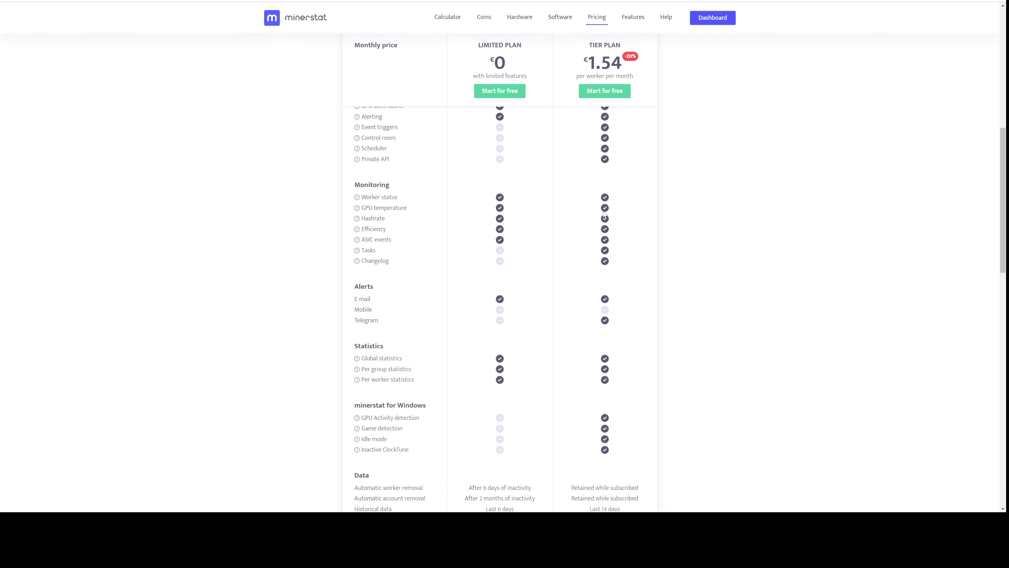
- Return to the OS Mining spreadsheet and review MinerStat's Facilité d'installation and Configuration scores
scroll(604, 214, up, 7)
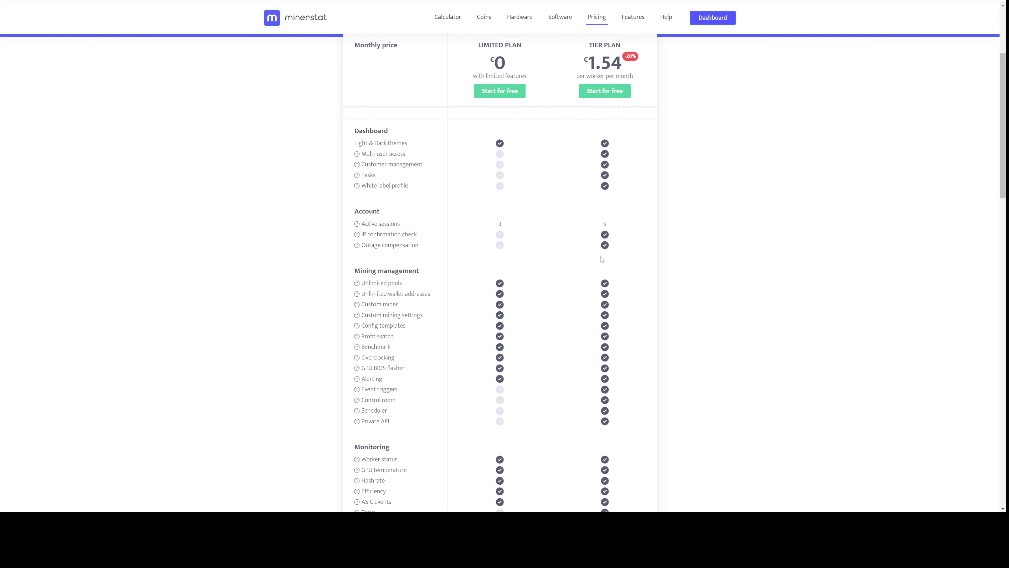
scroll(437, 294, up, 3)
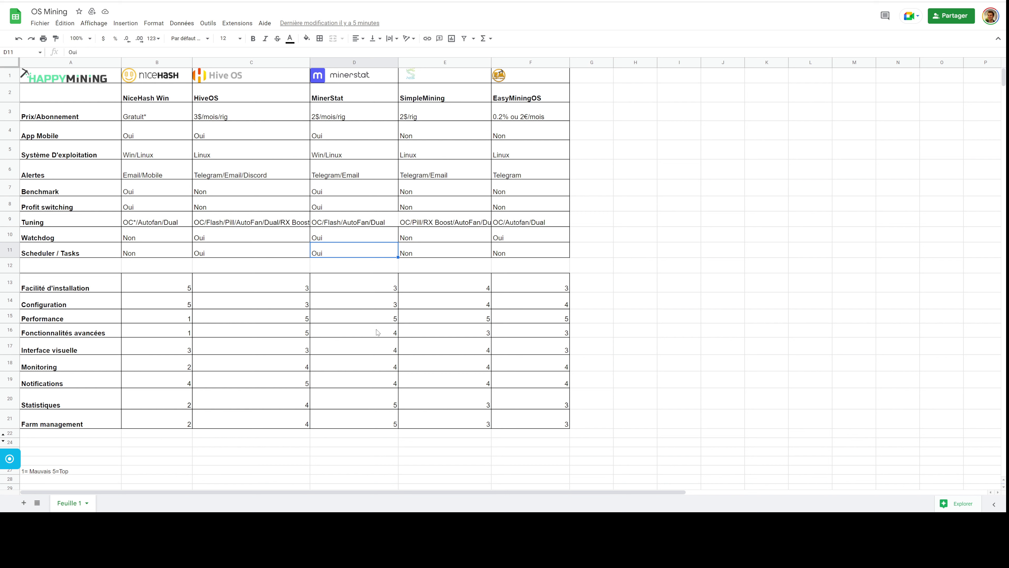
click(363, 289)
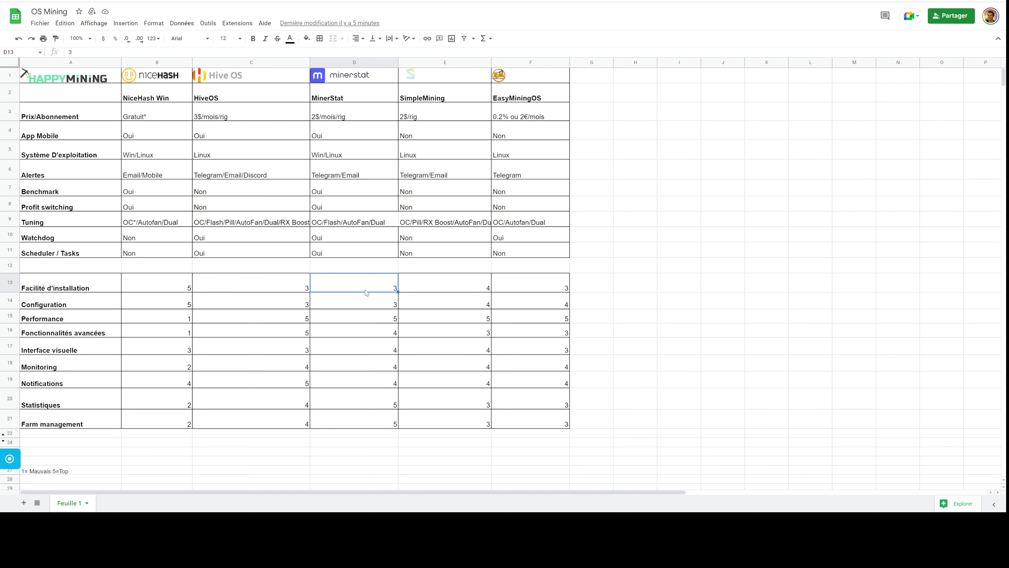
click(365, 299)
click(366, 289)
click(356, 305)
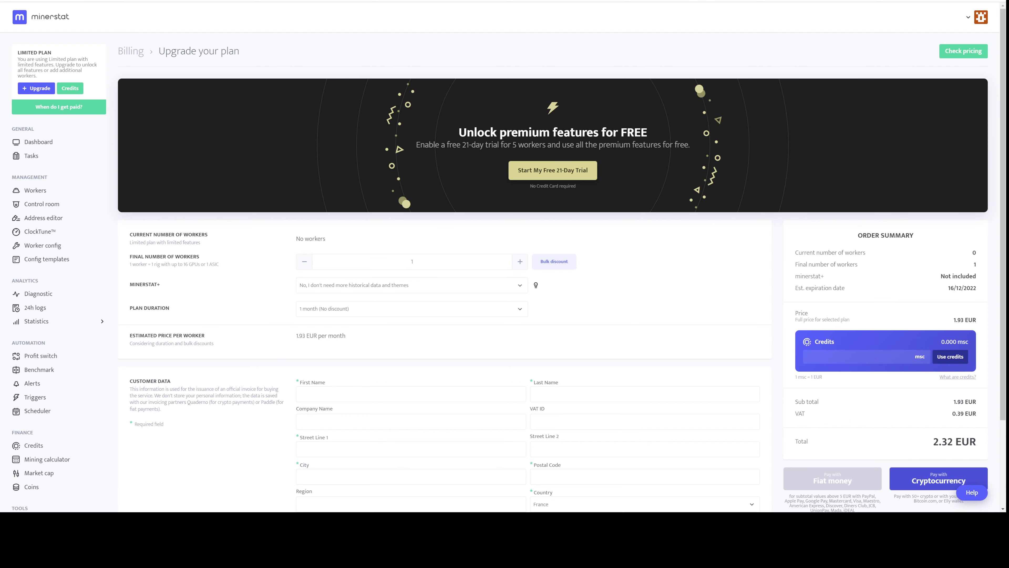
- Switch to the minerstat dashboard and start a new ClockTune overclock profile to examine its Nvidia msOS settings
click(44, 203)
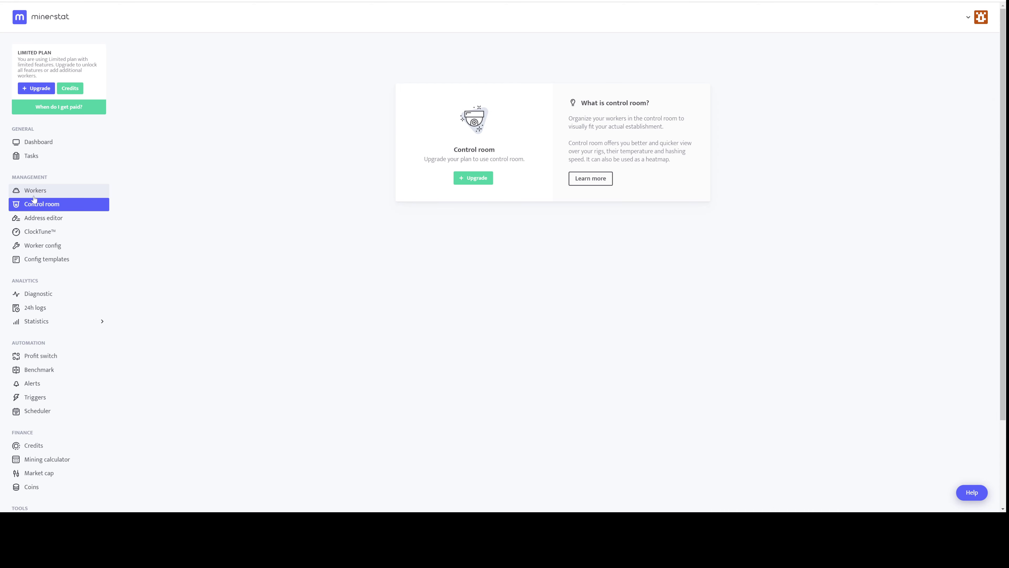
click(35, 192)
click(40, 232)
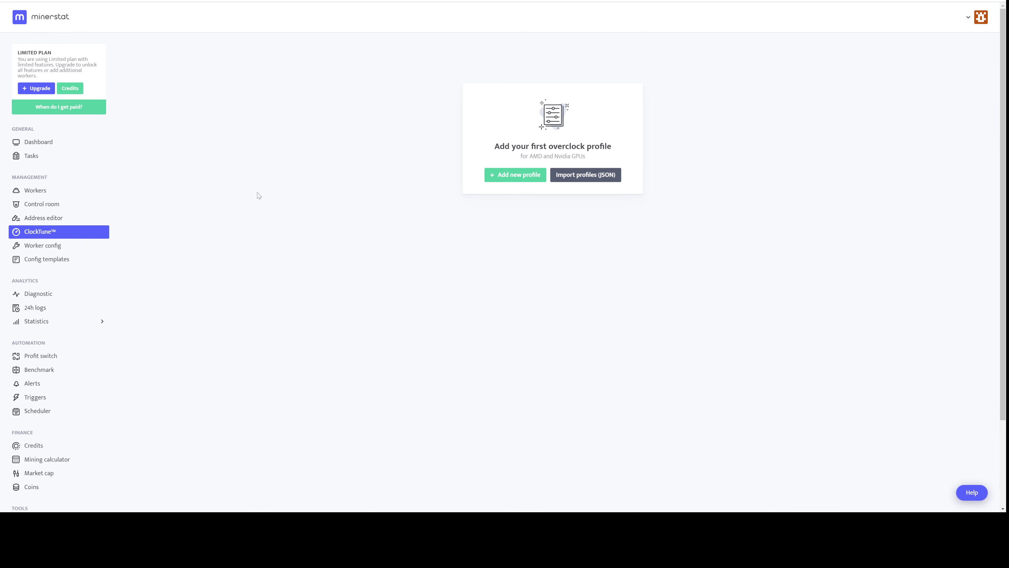
click(487, 172)
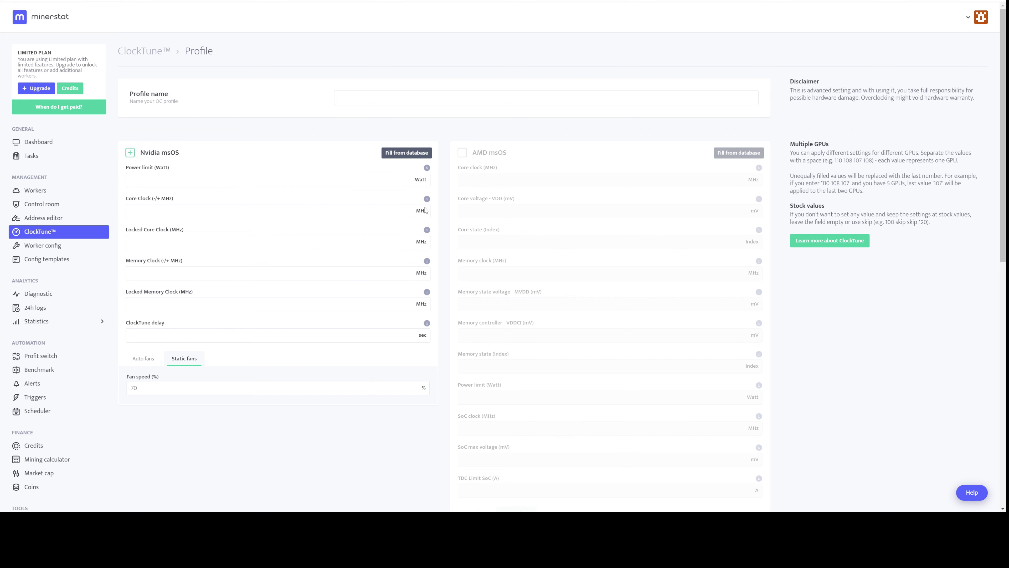
mouse_move(428, 234)
key(alt+Tab)
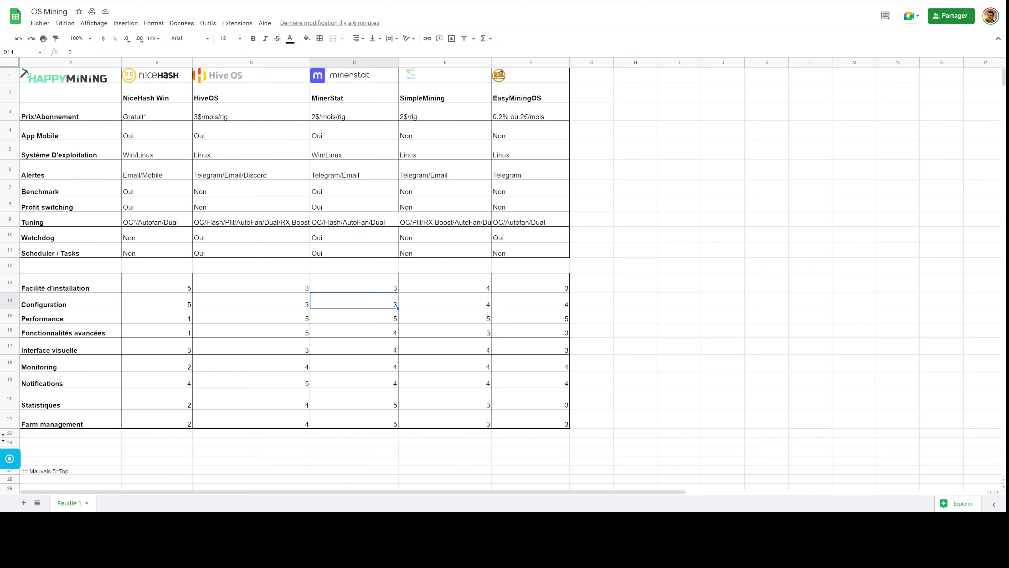
- Review MinerStat's Performance, Fonctionnalités avancées and Interface visuelle scores, comparing them with the ClockTune profile page
click(348, 324)
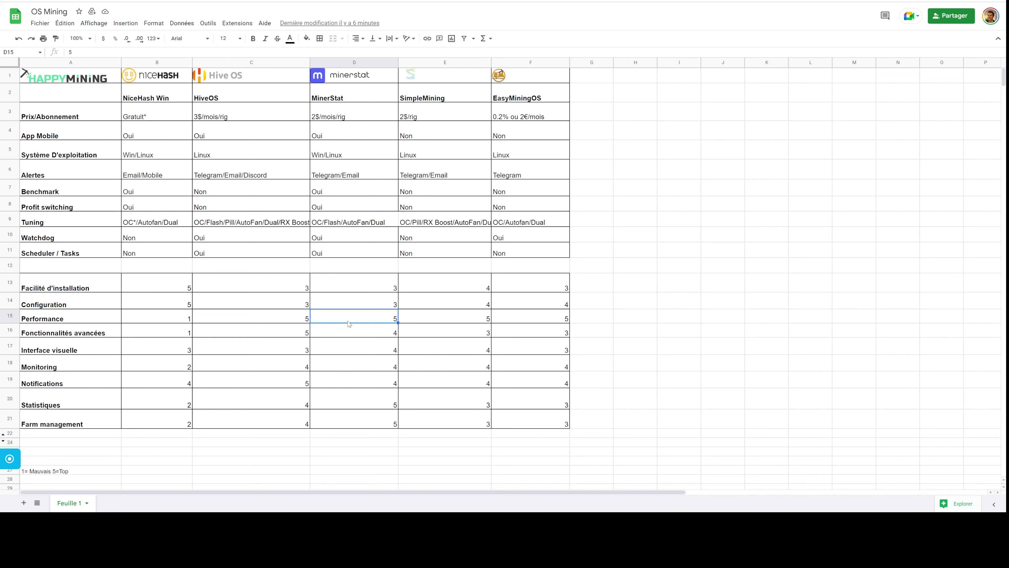
click(346, 334)
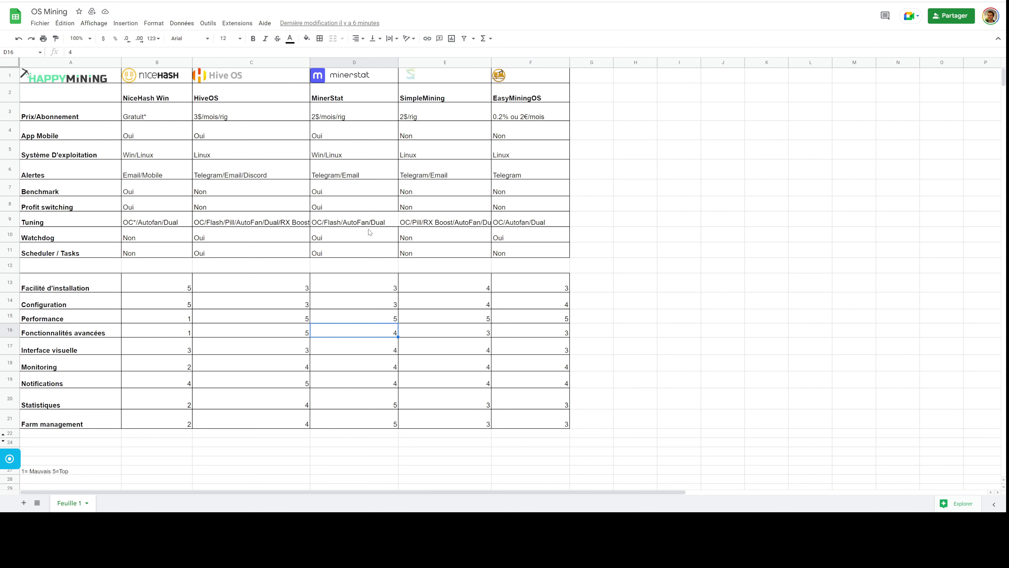
click(348, 354)
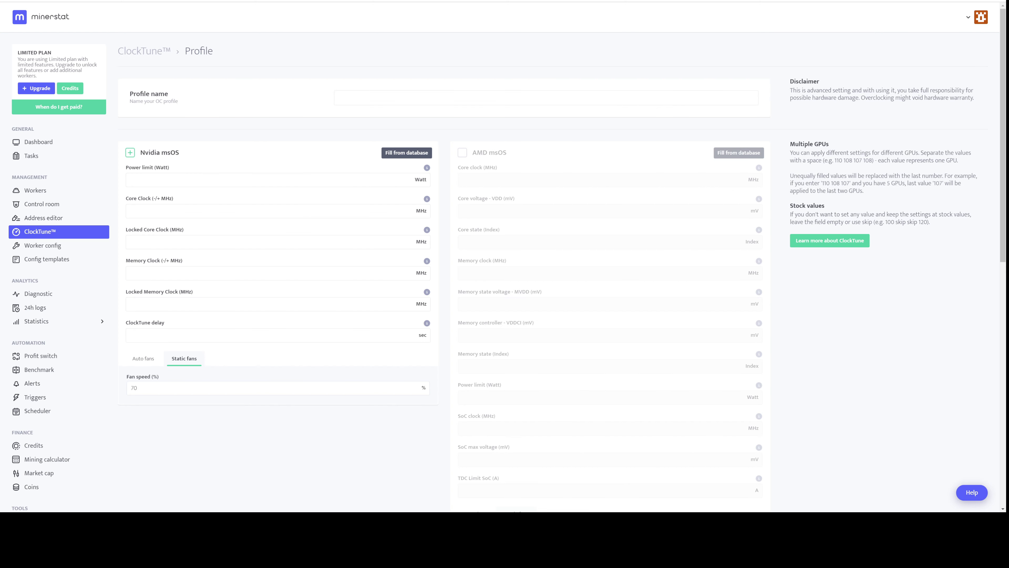
scroll(504, 278, down, 3)
scroll(505, 279, up, 3)
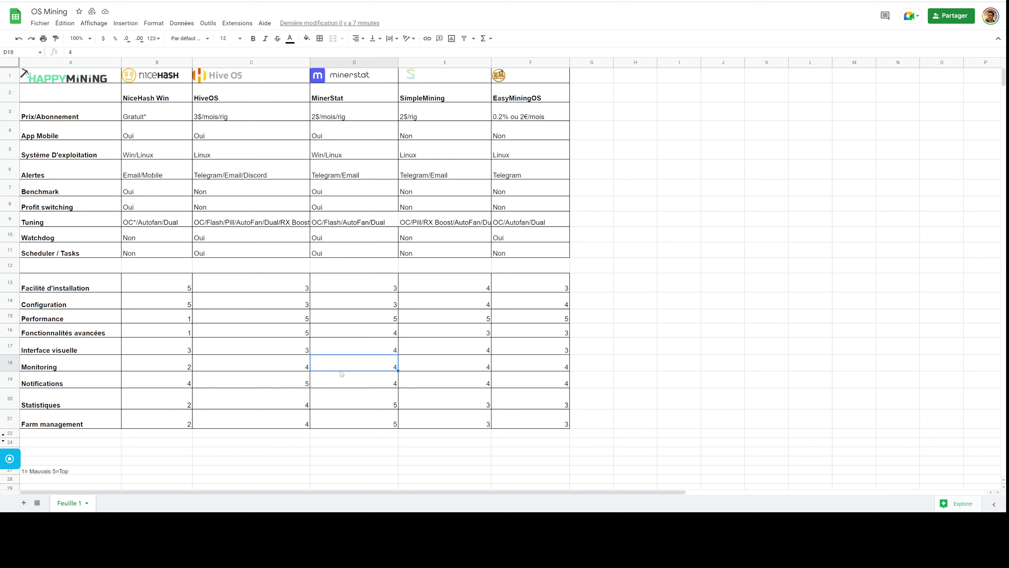
- Review MinerStat's Notifications, Statistiques and Farm management scores, plus its Benchmark and Profit switching entries
click(360, 386)
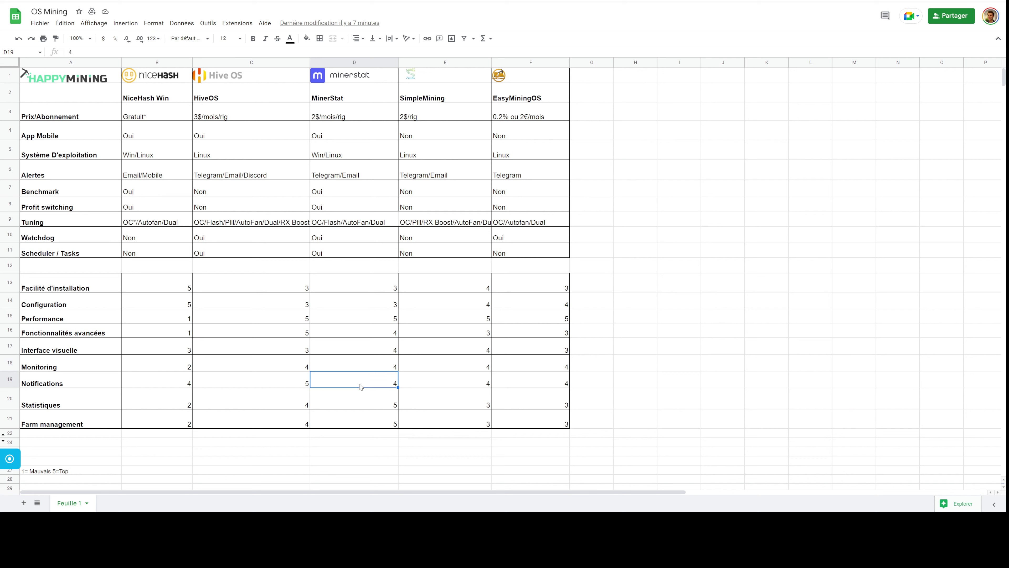
click(365, 404)
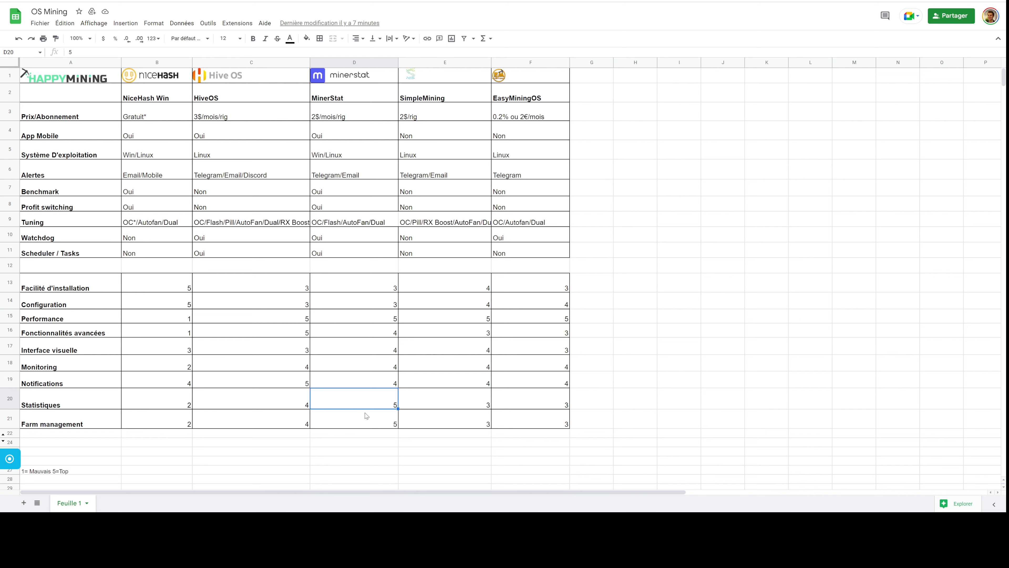
click(368, 421)
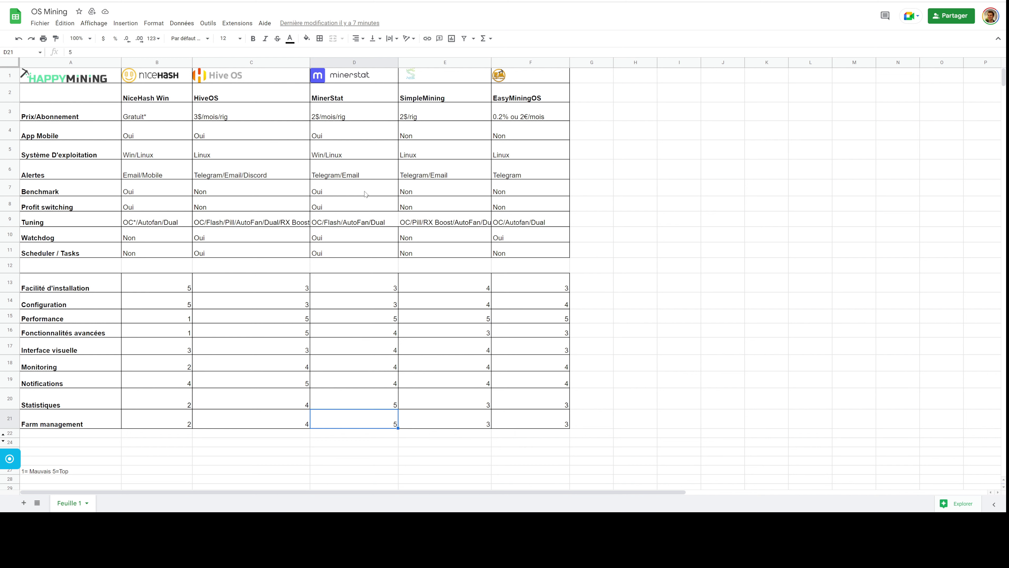
click(382, 191)
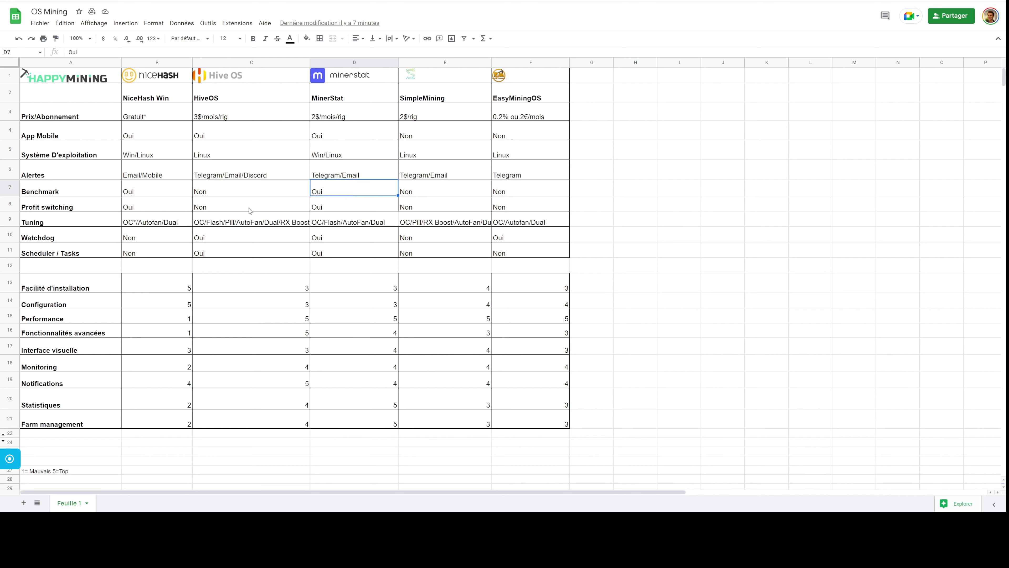
click(346, 199)
- Change SimpleMining's Prix/Abonnement entry to 2$/rig/mois
click(453, 132)
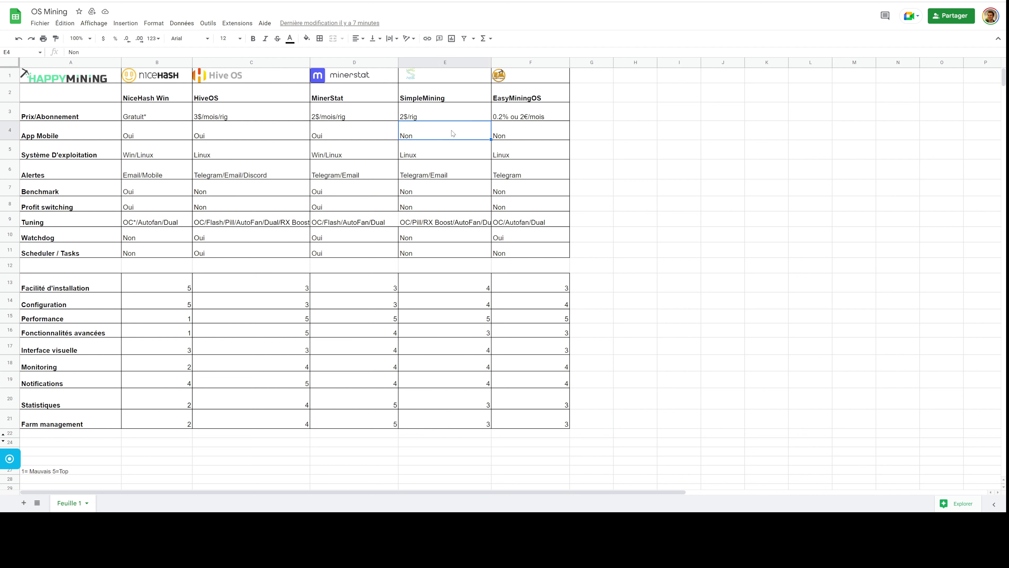
click(444, 96)
click(439, 114)
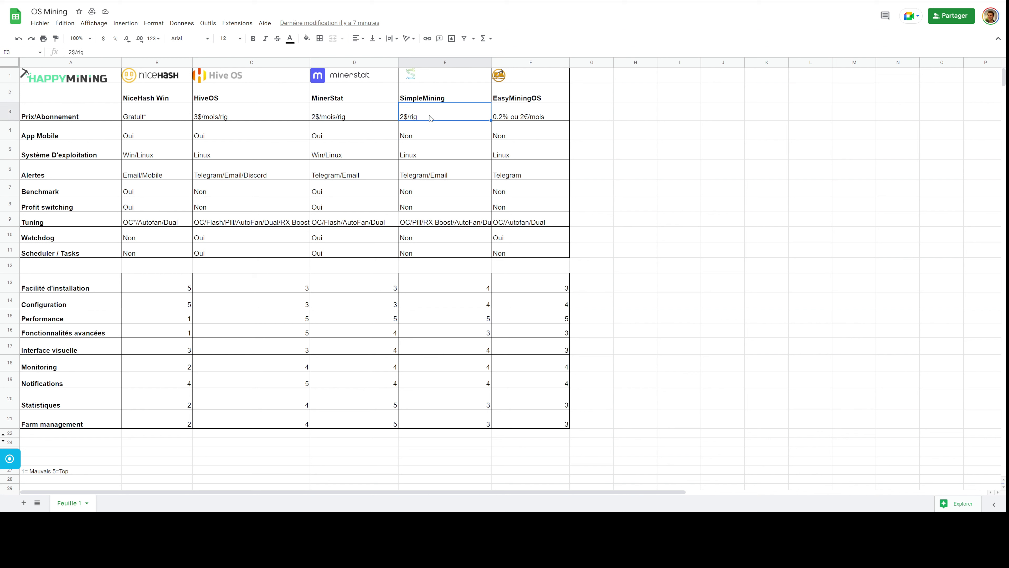
double_click(431, 117)
text(/m)
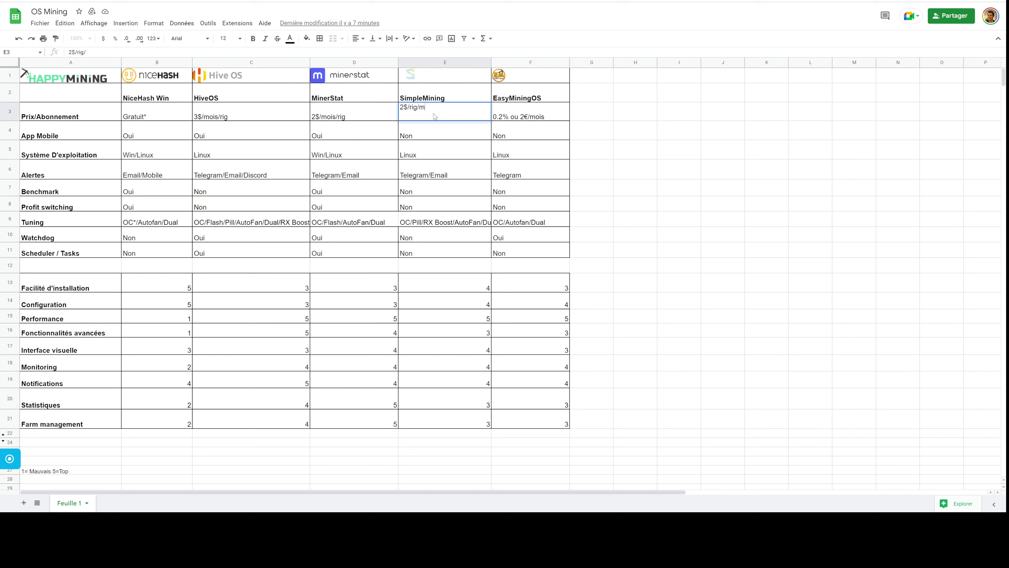
text(osis)
key(Return)
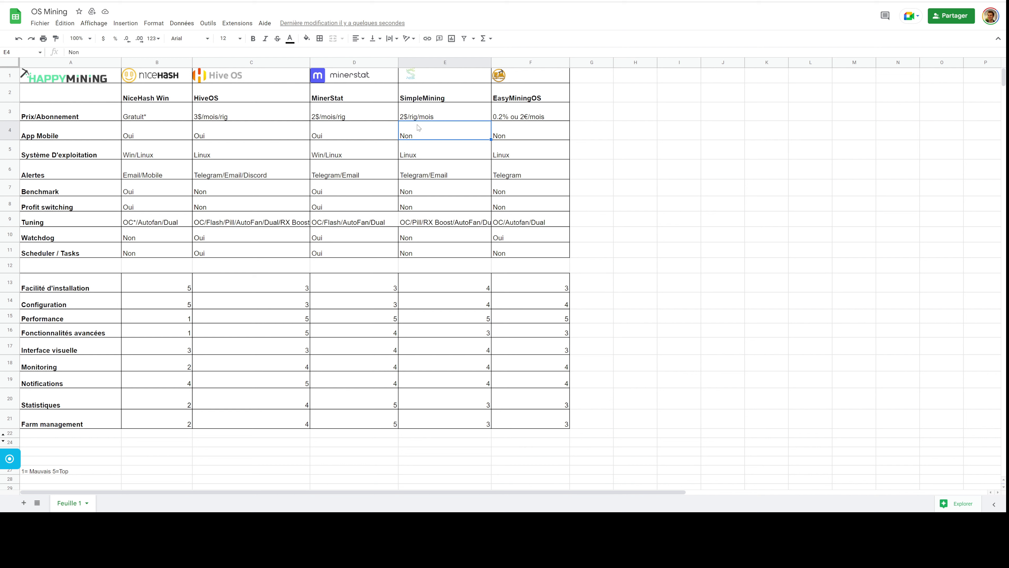
- Review SimpleMining's Système D'exploitation, Alertes, Benchmark and Profit switching entries
click(431, 151)
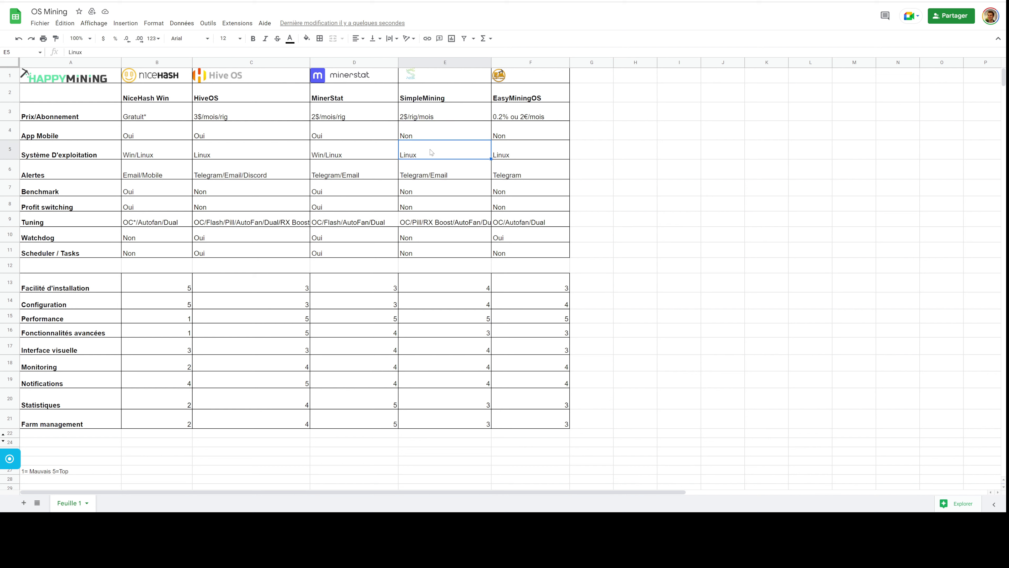
click(428, 169)
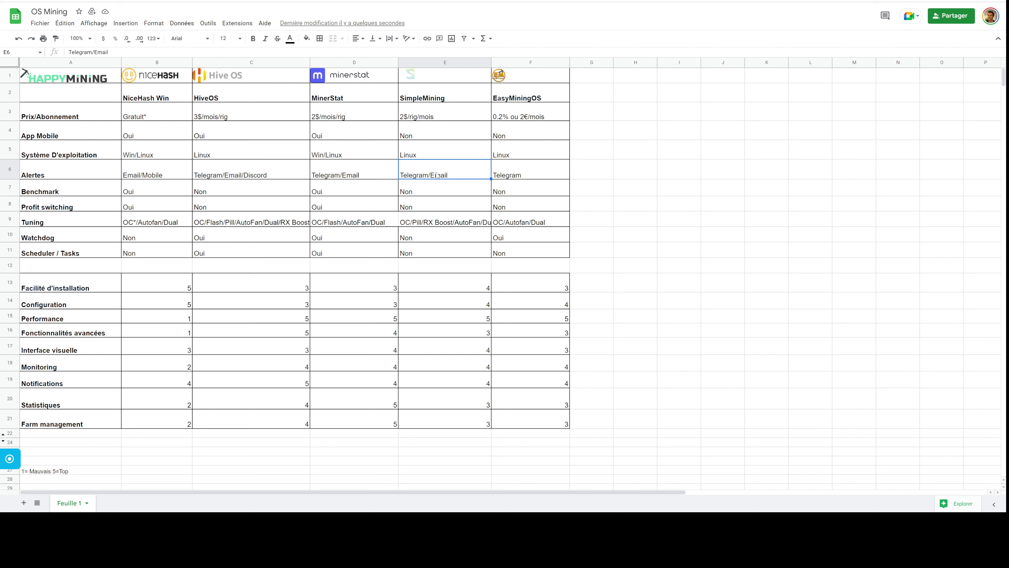
click(431, 193)
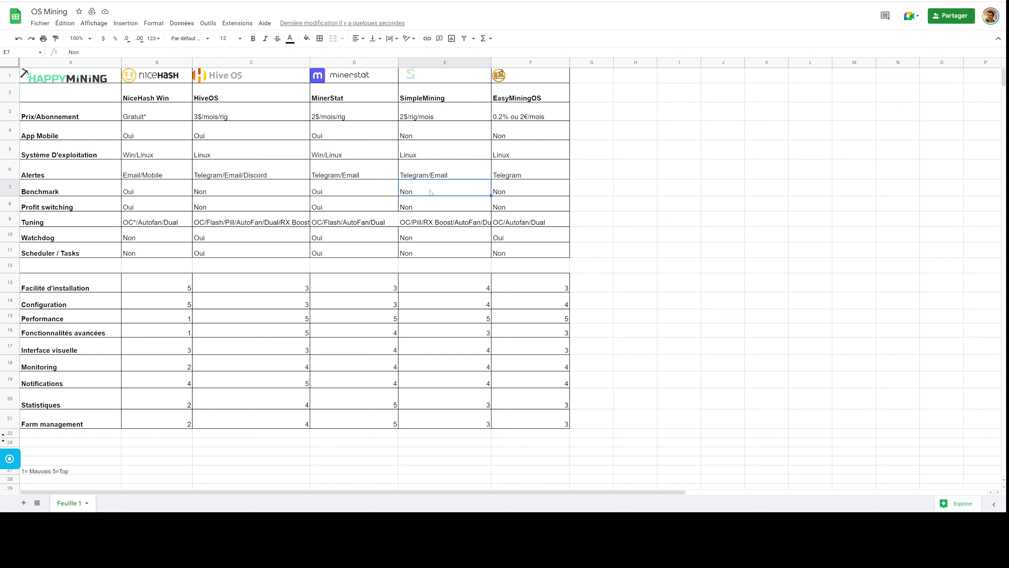
click(425, 207)
- Widen the SimpleMining column enough to show its full Tuning entry
click(411, 226)
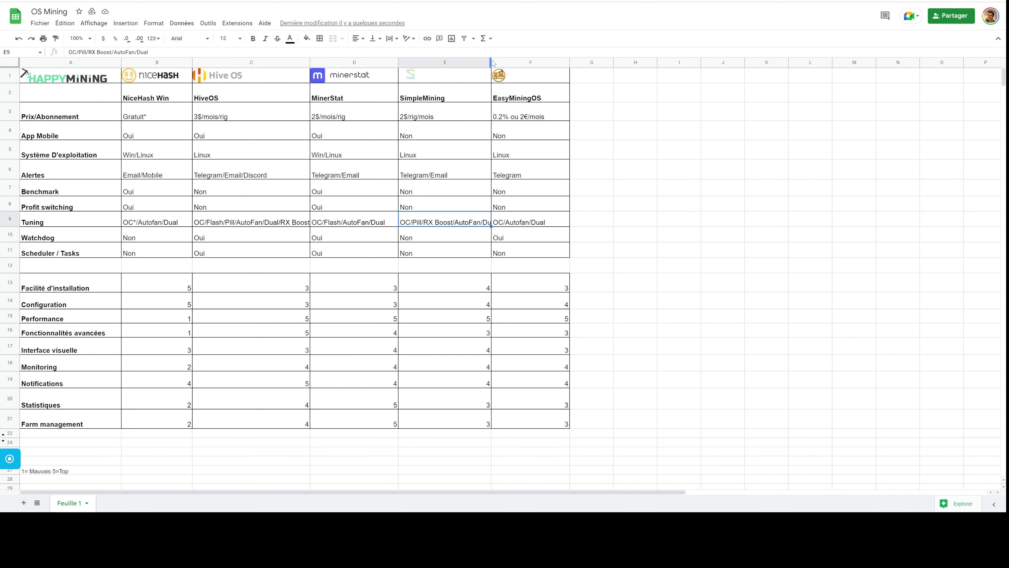
drag(491, 60, 504, 60)
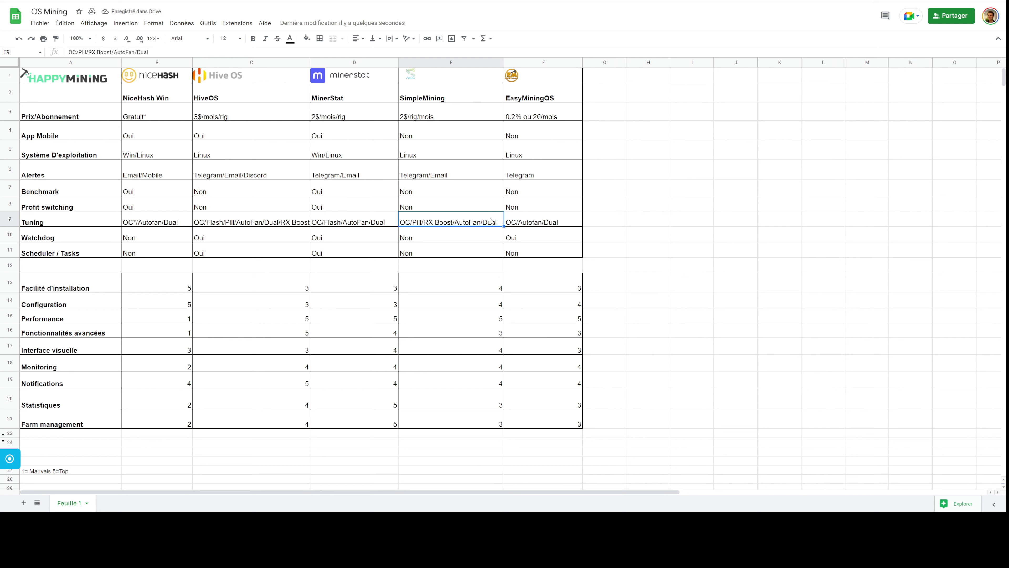
- Review SimpleMining's Watchdog and Scheduler / Tasks entries in the comparison table
click(444, 238)
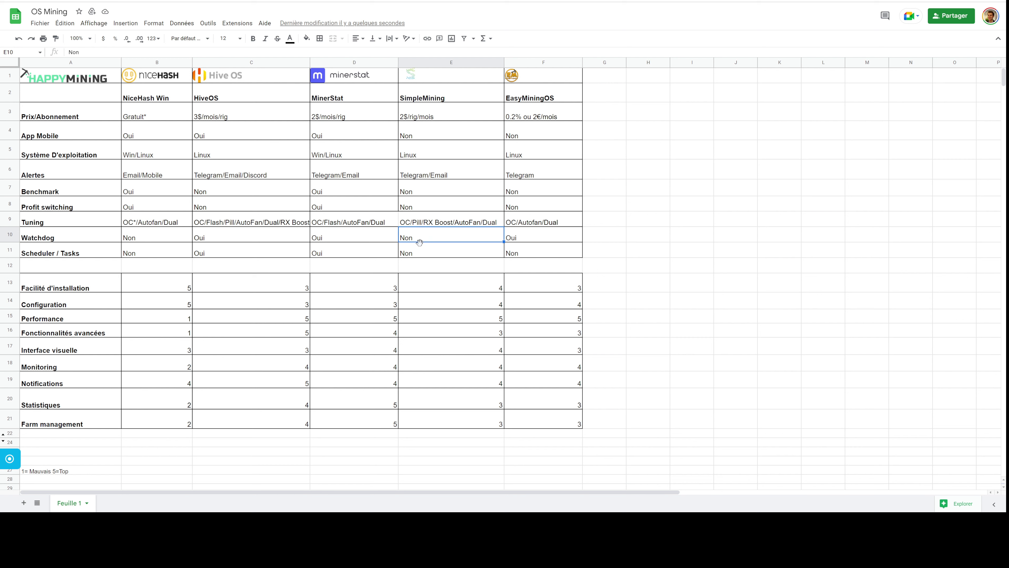
click(416, 251)
click(410, 100)
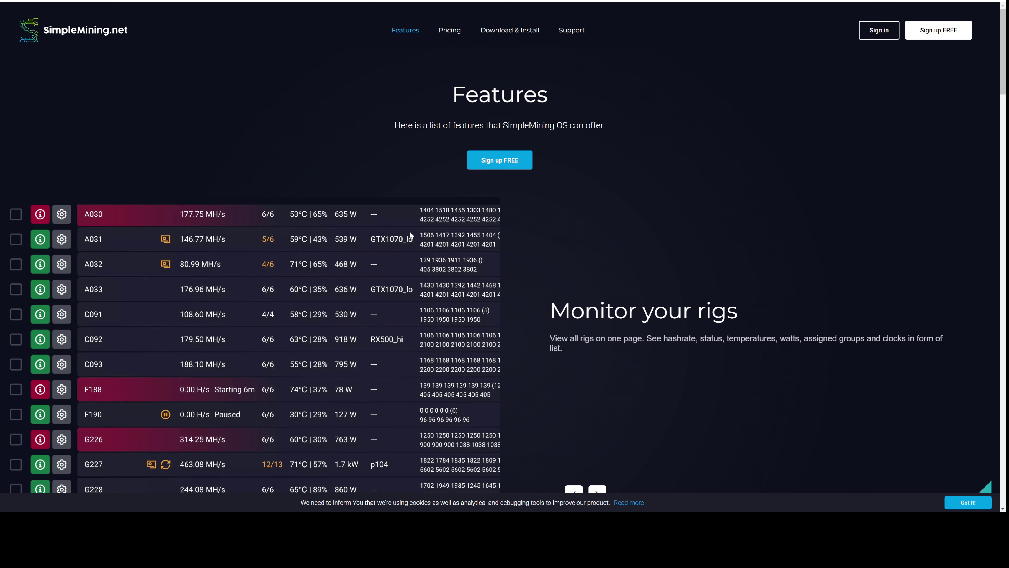
- Switch to the SimpleMining.net Features page and look over the features that SimpleMining OS offers
scroll(432, 228, down, 3)
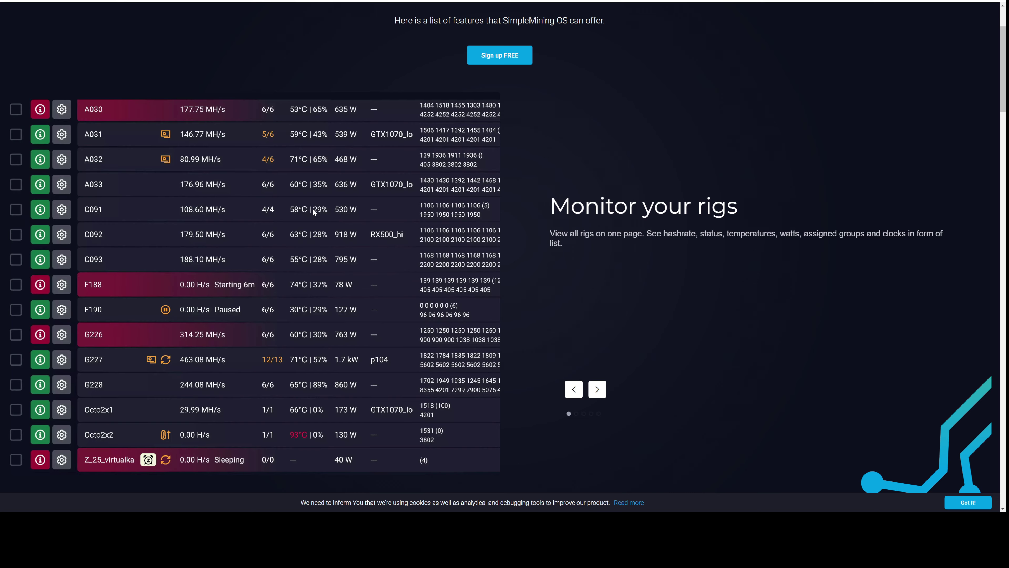
scroll(314, 213, up, 3)
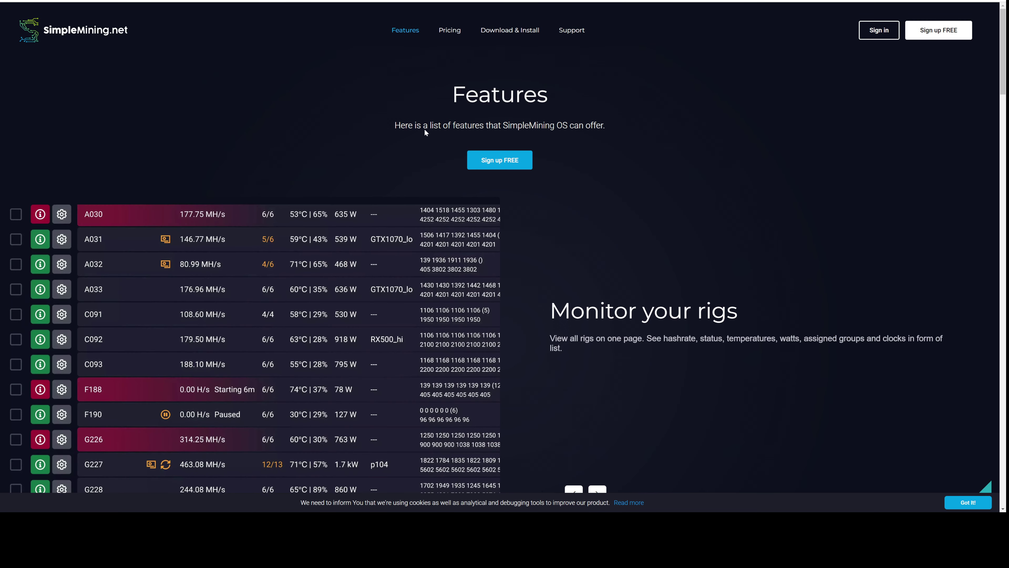
scroll(514, 240, down, 6)
scroll(514, 241, down, 15)
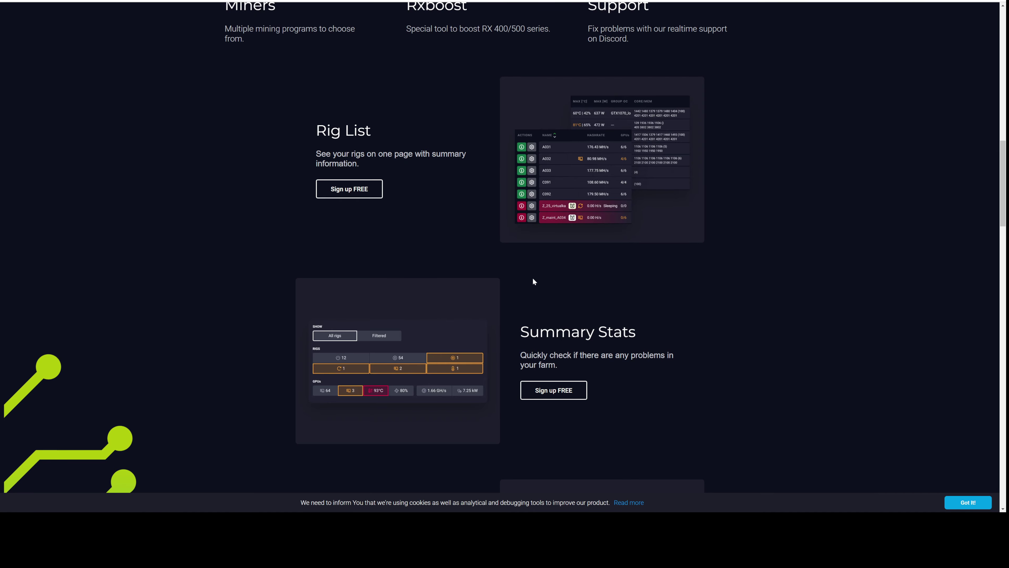
scroll(531, 282, up, 20)
scroll(251, 174, up, 3)
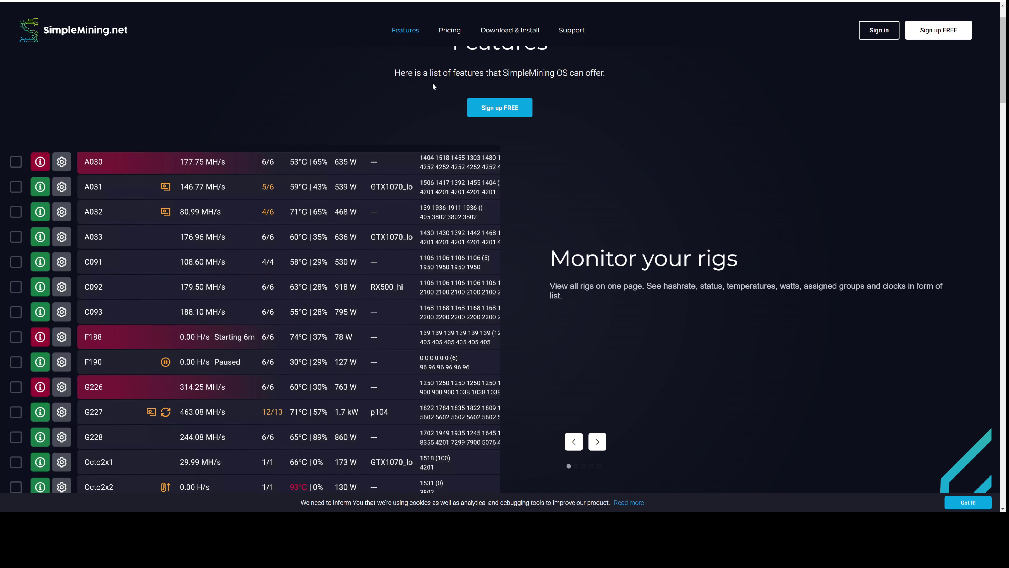
- Go through the SimpleMining feature slideshow from Monitor your rigs to Overclock and undervolt GPUs
scroll(524, 261, down, 3)
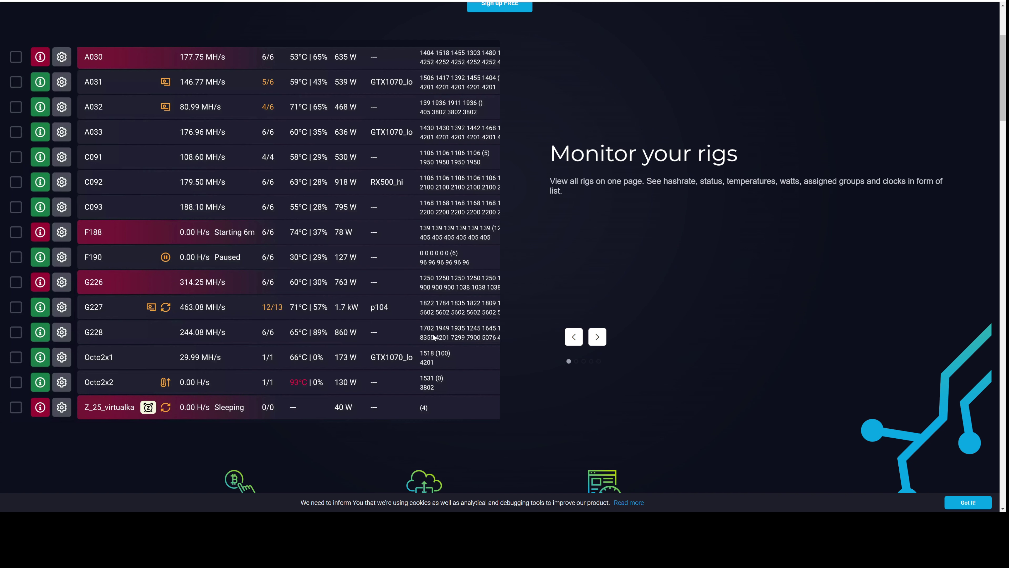
click(597, 336)
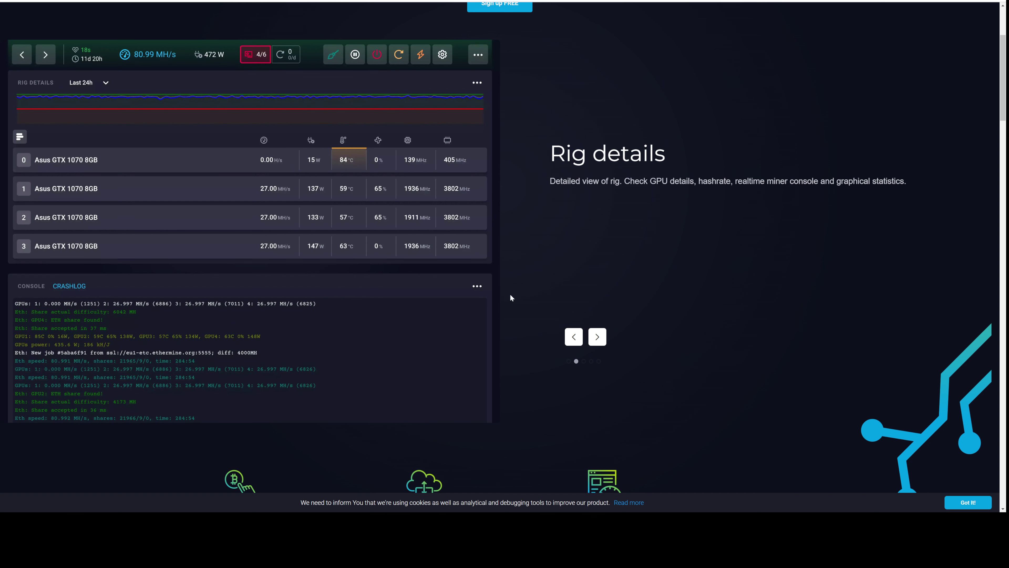
click(597, 338)
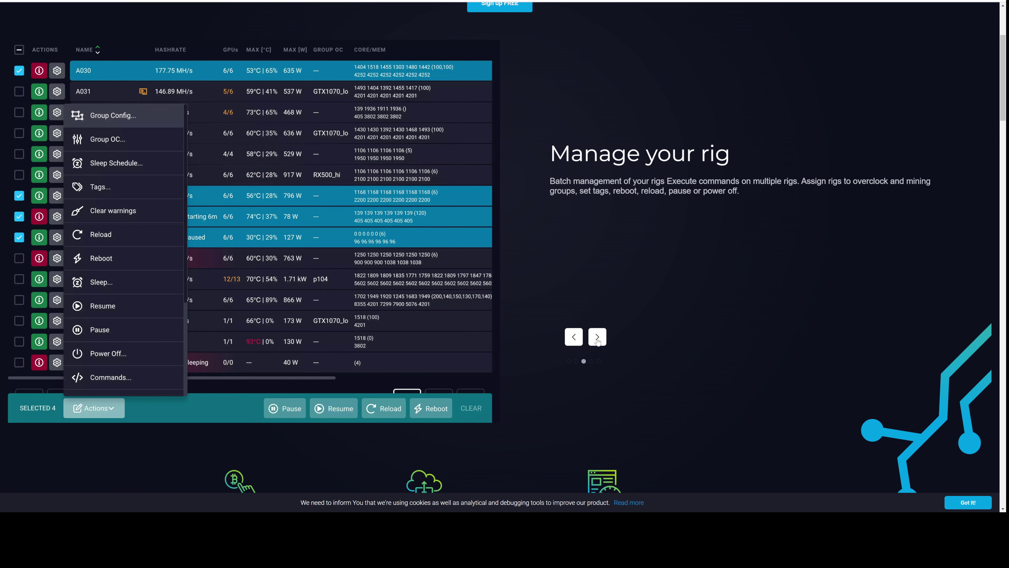
click(597, 336)
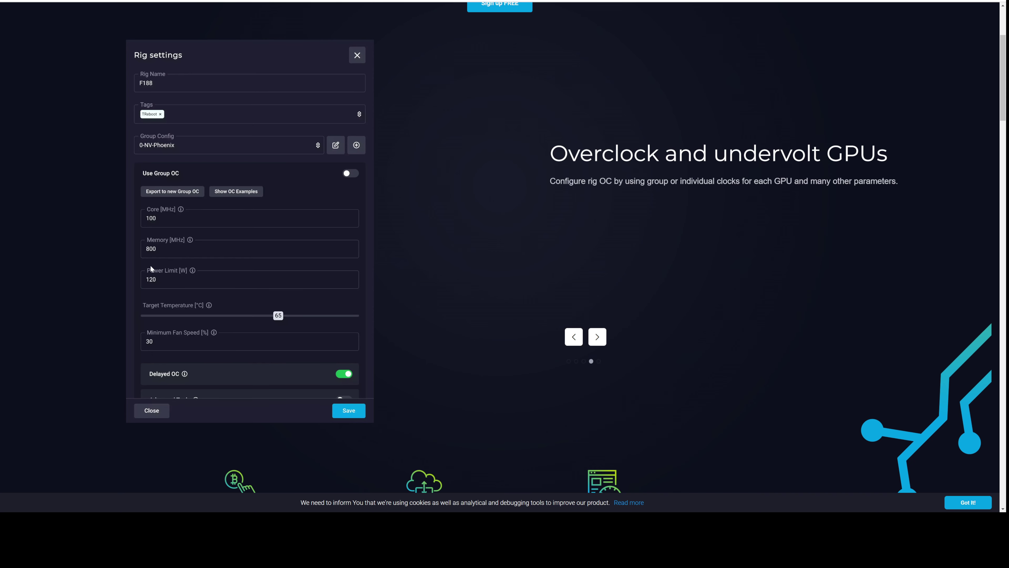
- Advance the SimpleMining feature slideshow to the Graphical statistics slide and view its account summary
click(597, 337)
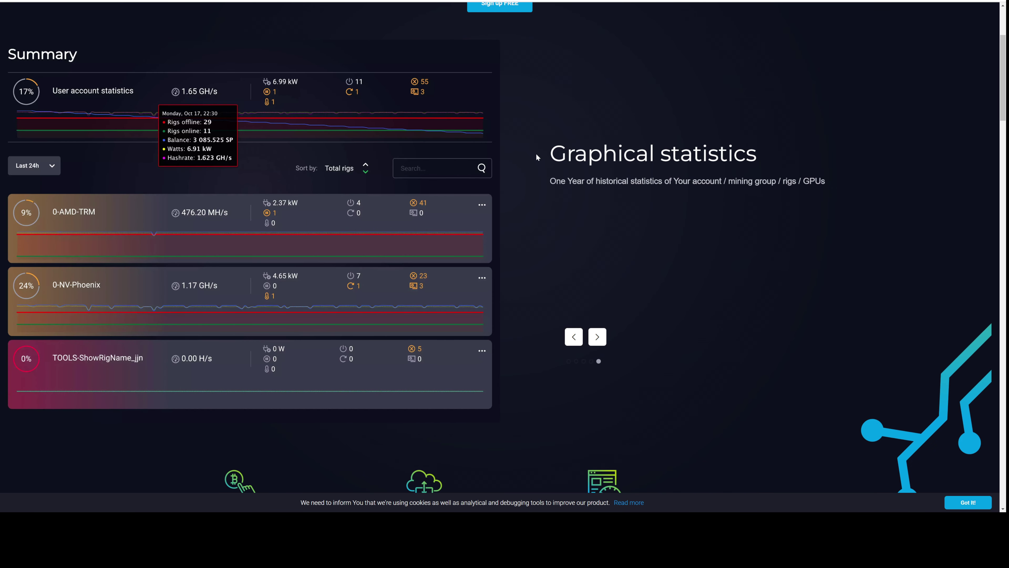
scroll(518, 343, down, 4)
scroll(517, 343, up, 4)
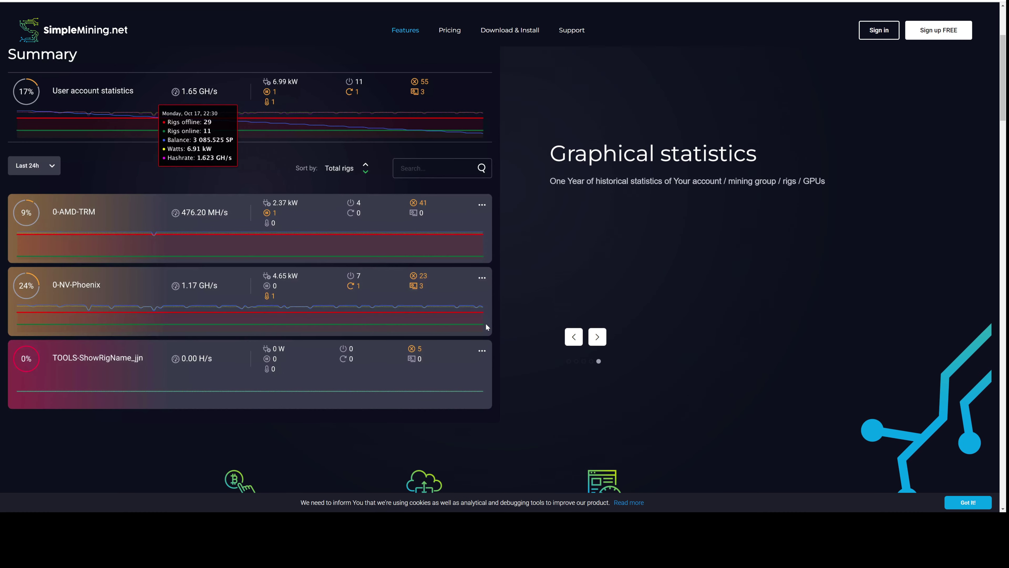
- Examine the SimpleMining feature descriptions from Miners and Rig List through Tabs and Groups to Your own settings
scroll(485, 323, down, 5)
scroll(486, 326, down, 9)
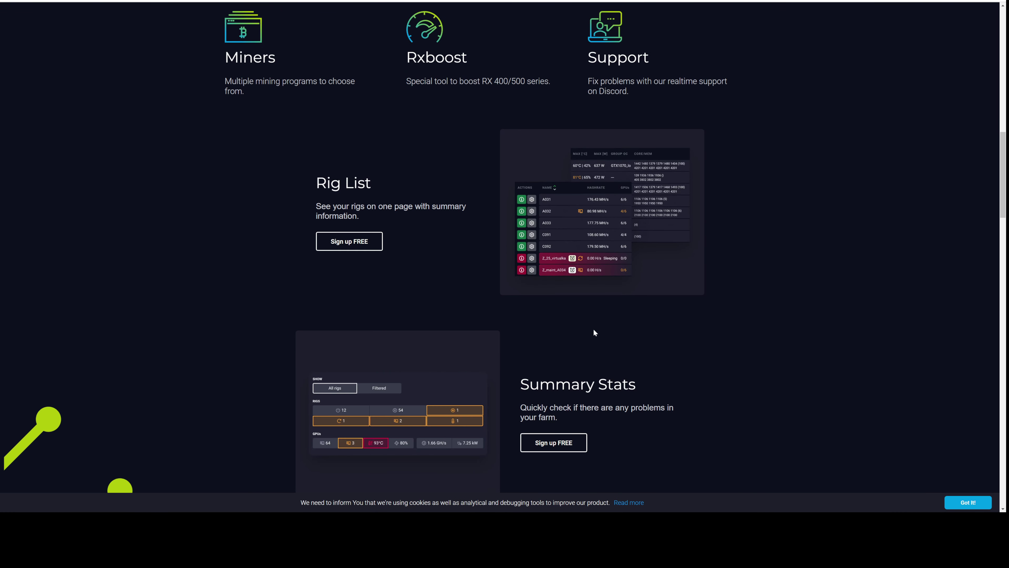
scroll(594, 329, down, 6)
scroll(593, 334, down, 3)
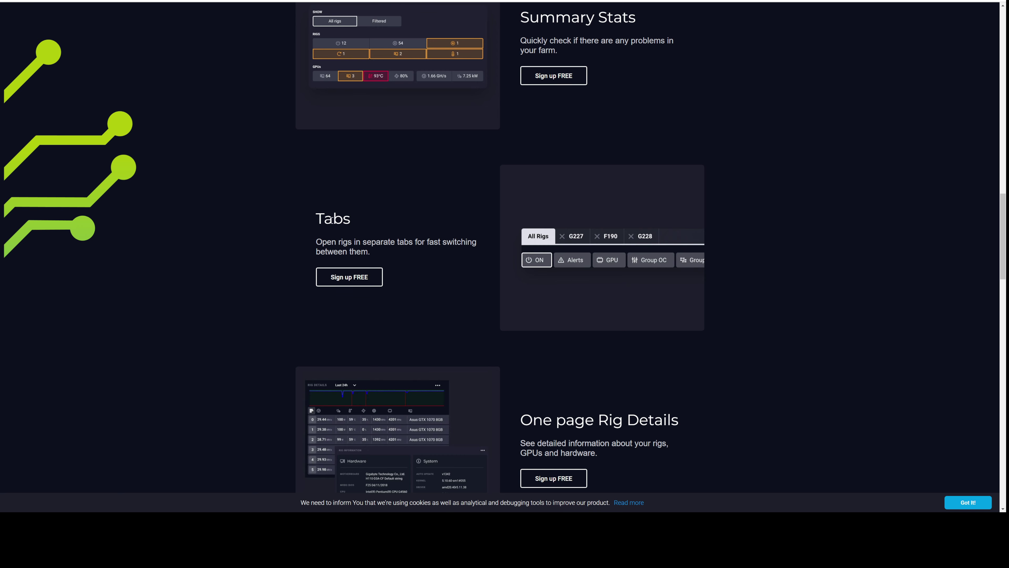
scroll(656, 280, down, 6)
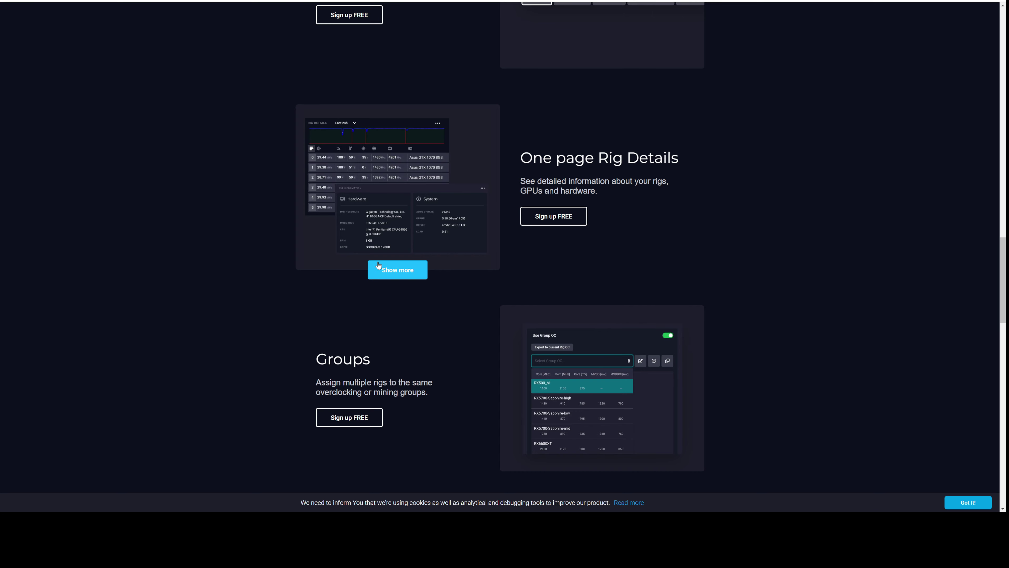
scroll(481, 314, down, 5)
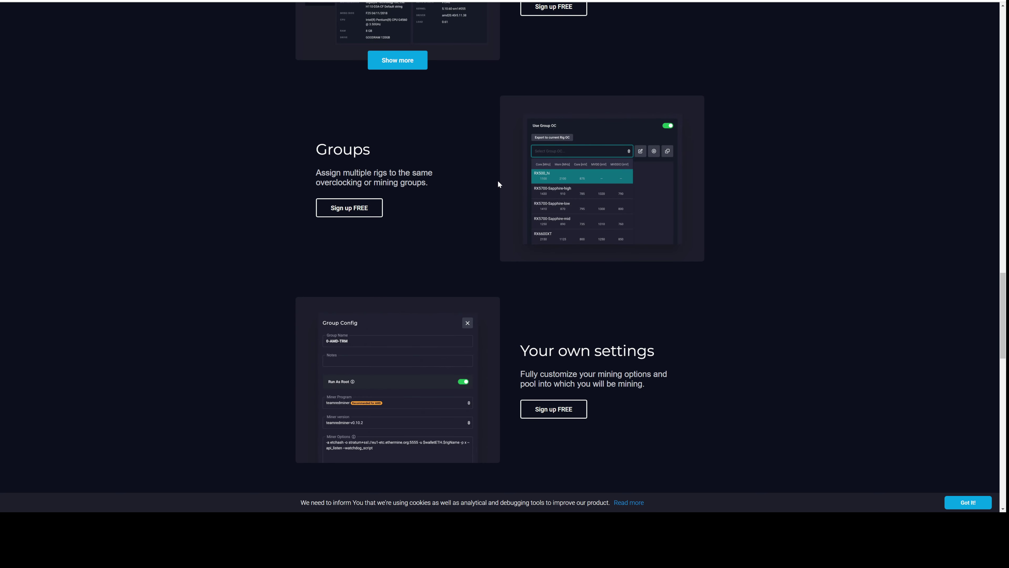
scroll(573, 283, down, 5)
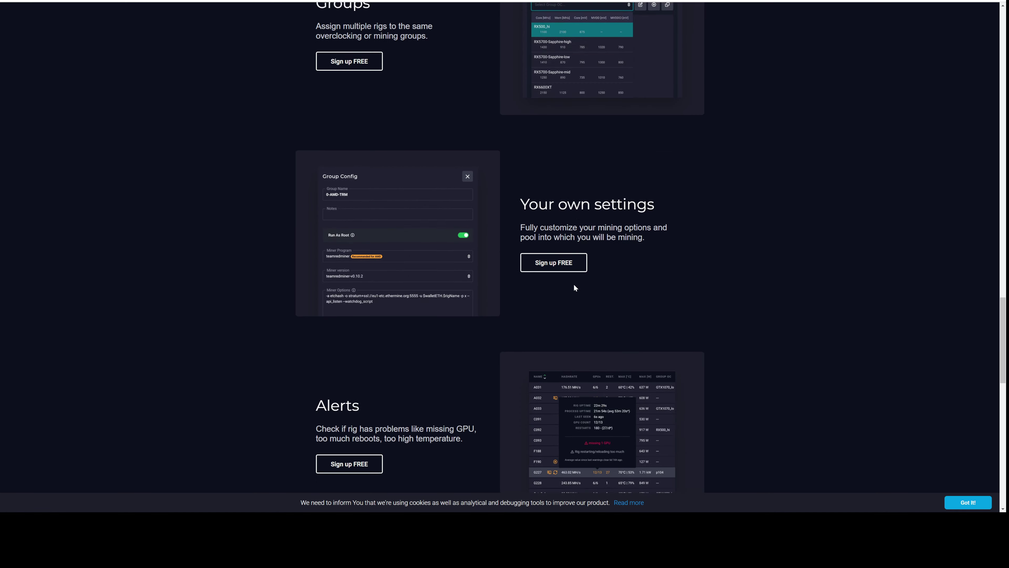
scroll(574, 280, up, 5)
scroll(567, 244, down, 5)
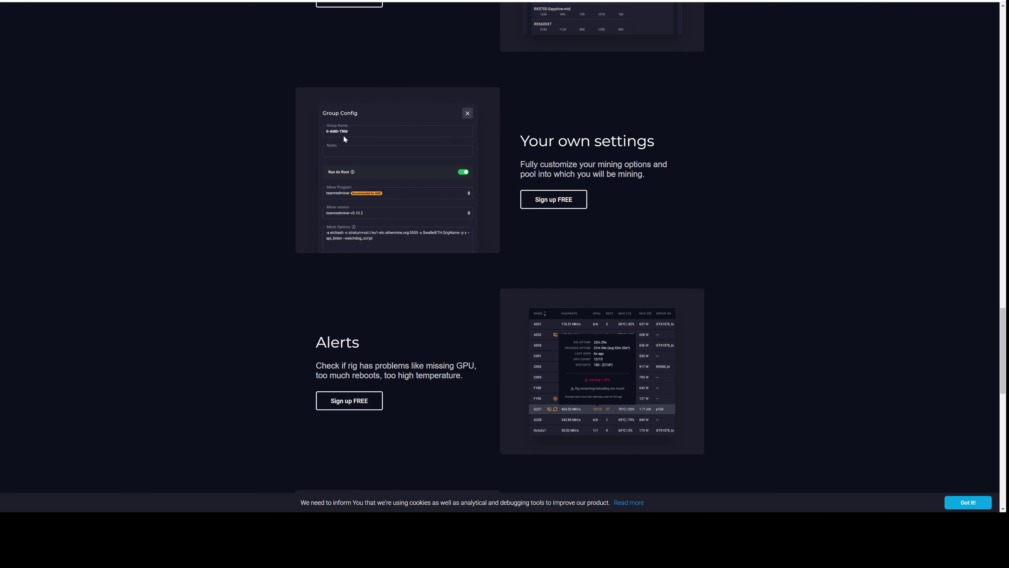
- Examine the Alerts, Notifications and Sleep schedules sections of the SimpleMining Features page, and return to the feature overview
scroll(483, 341, down, 5)
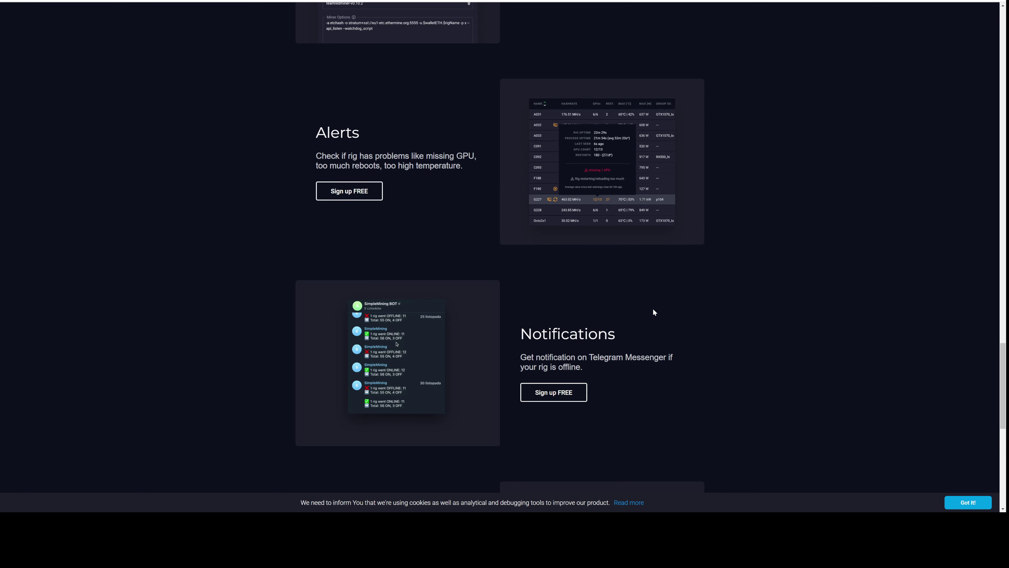
scroll(651, 313, down, 4)
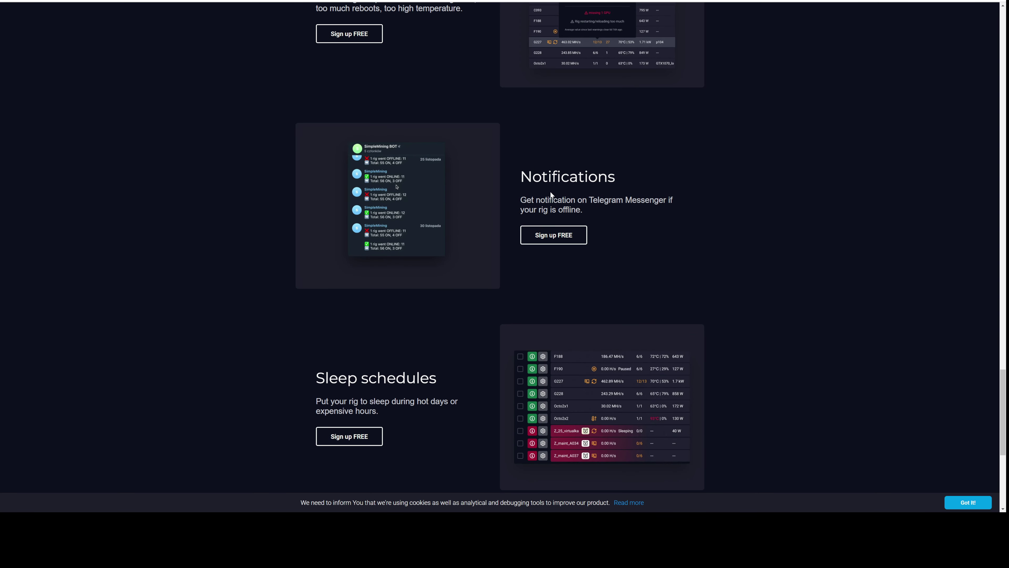
scroll(600, 199, down, 4)
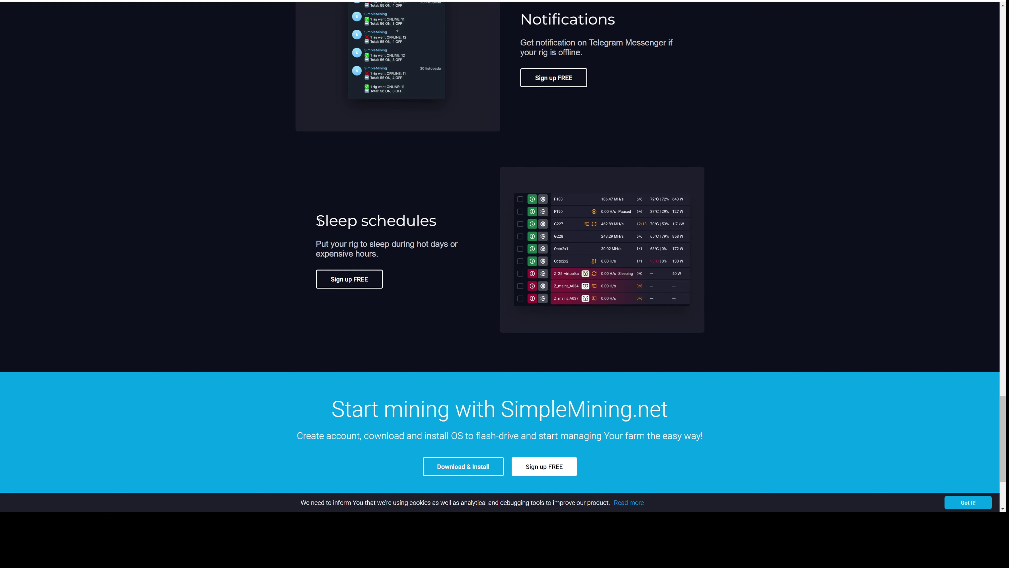
scroll(479, 232, down, 4)
scroll(475, 221, up, 20)
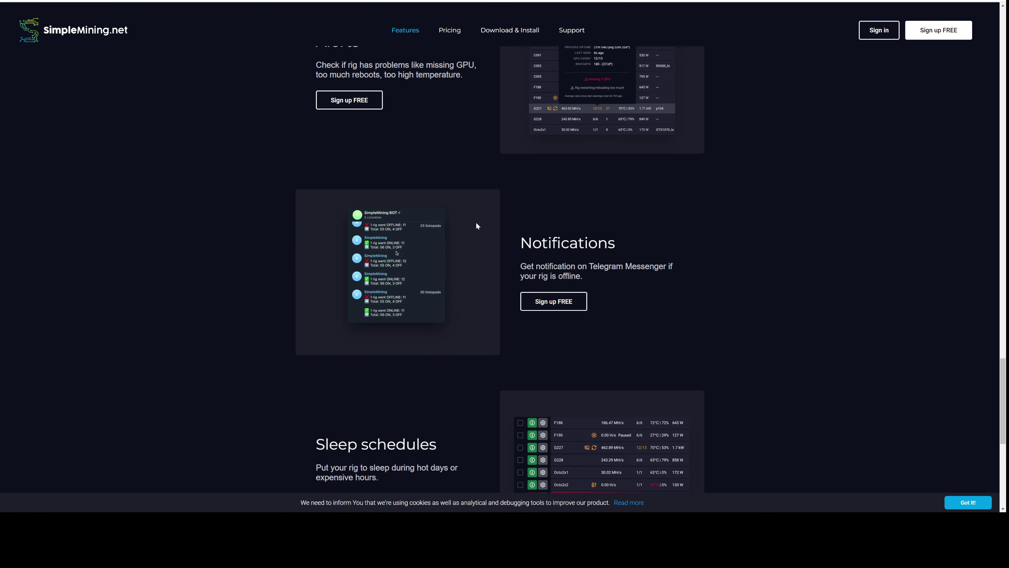
scroll(470, 196, up, 15)
scroll(467, 189, down, 10)
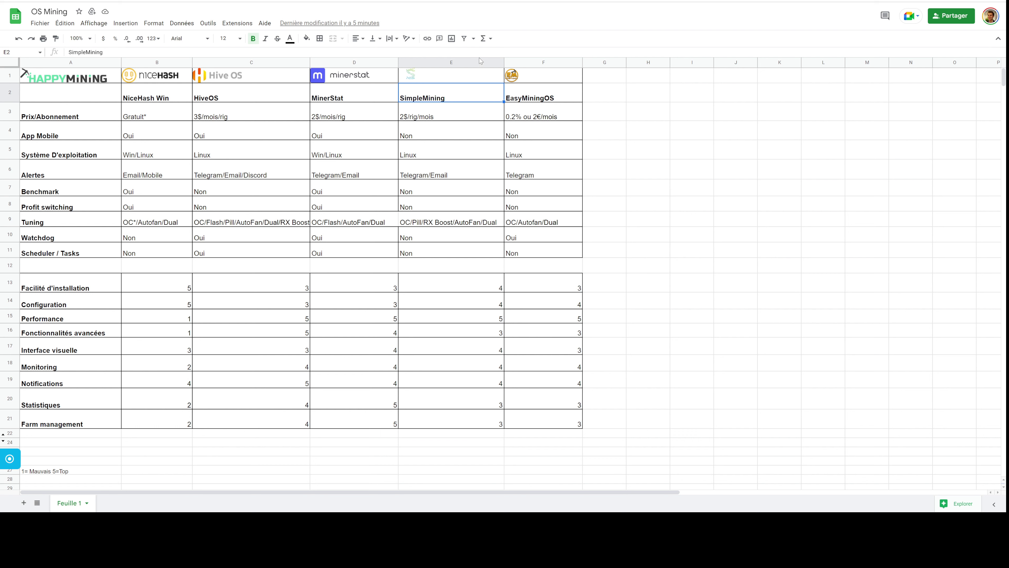
- Switch to the OS Mining spreadsheet and review SimpleMining's Watchdog entry and its scores from Facilité d'installation to Fonctionnalités avancées
click(438, 234)
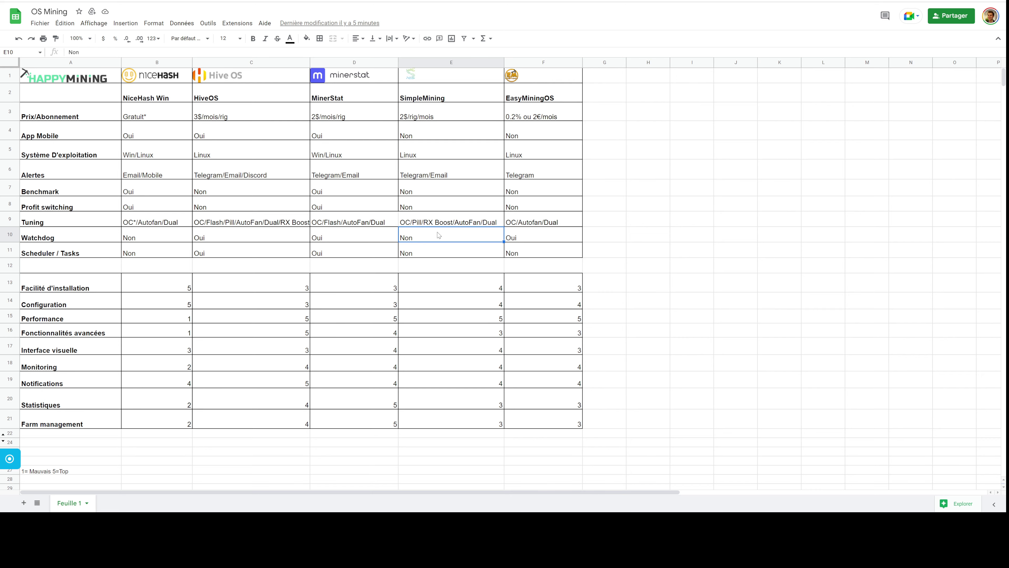
scroll(439, 235, down, 3)
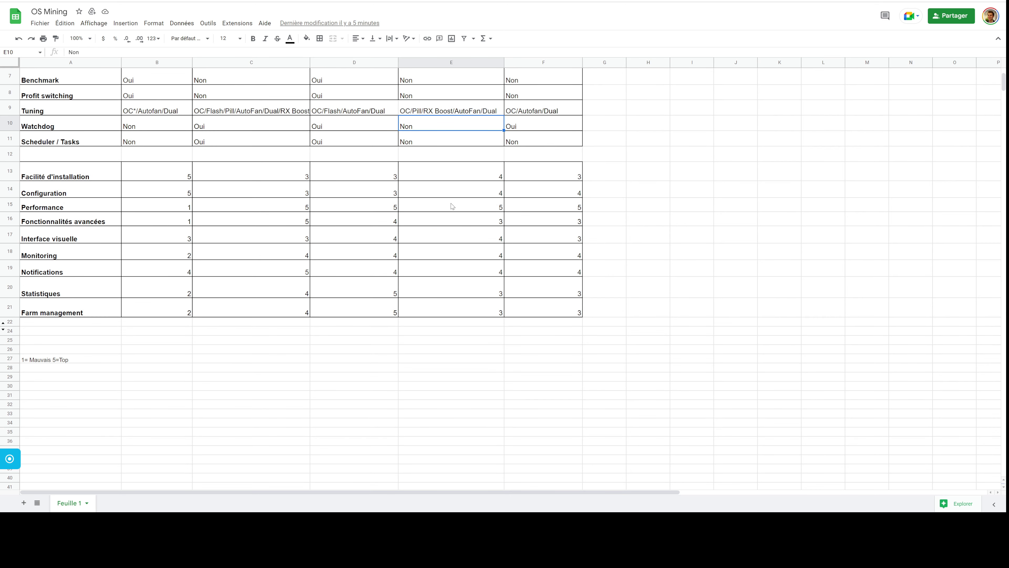
click(452, 172)
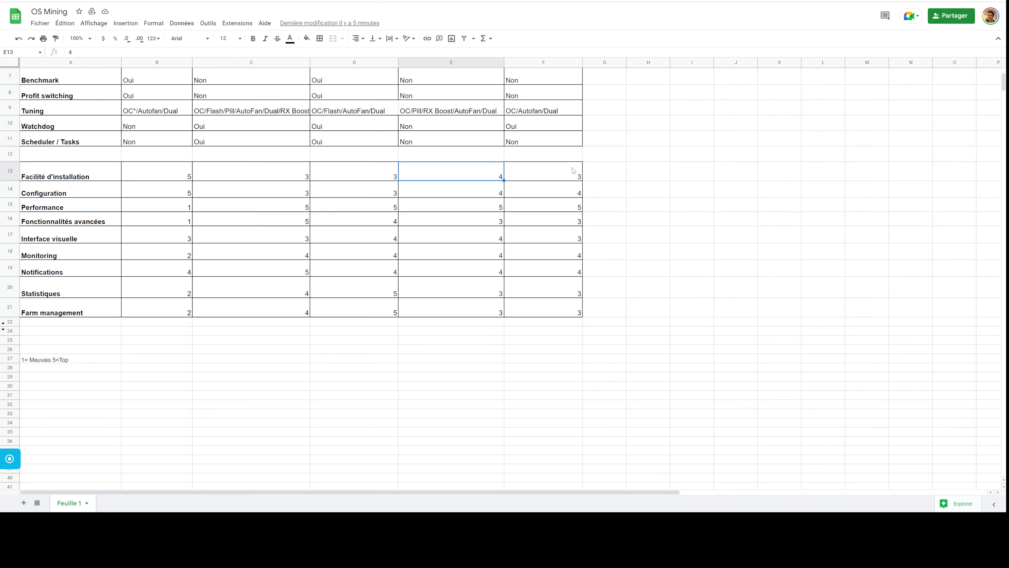
click(480, 194)
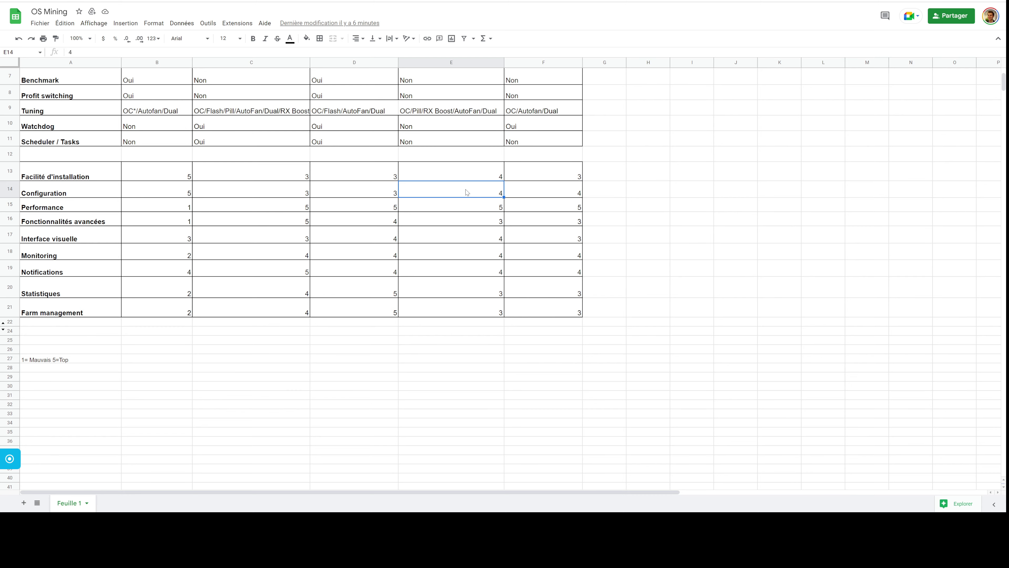
click(457, 205)
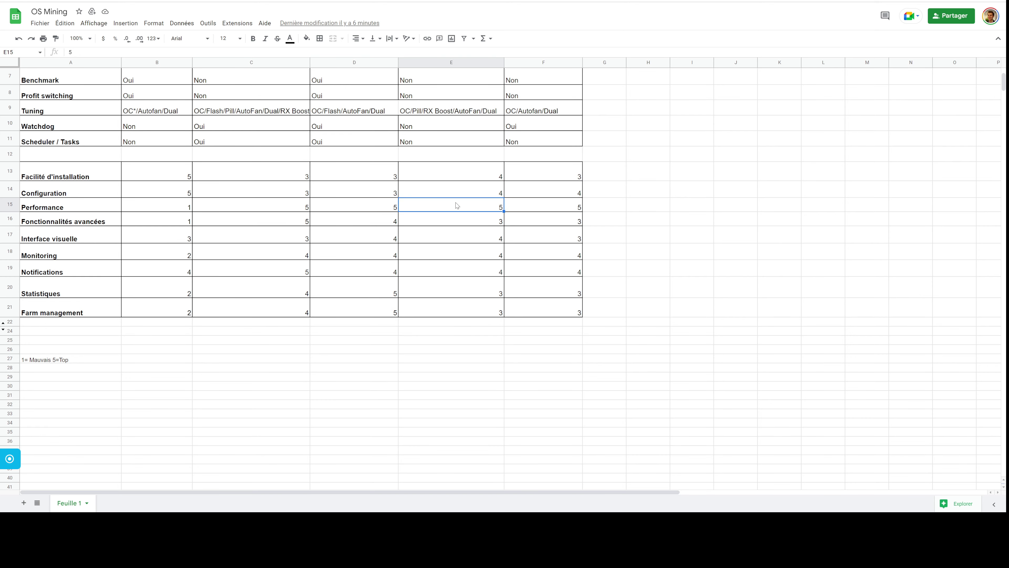
click(455, 223)
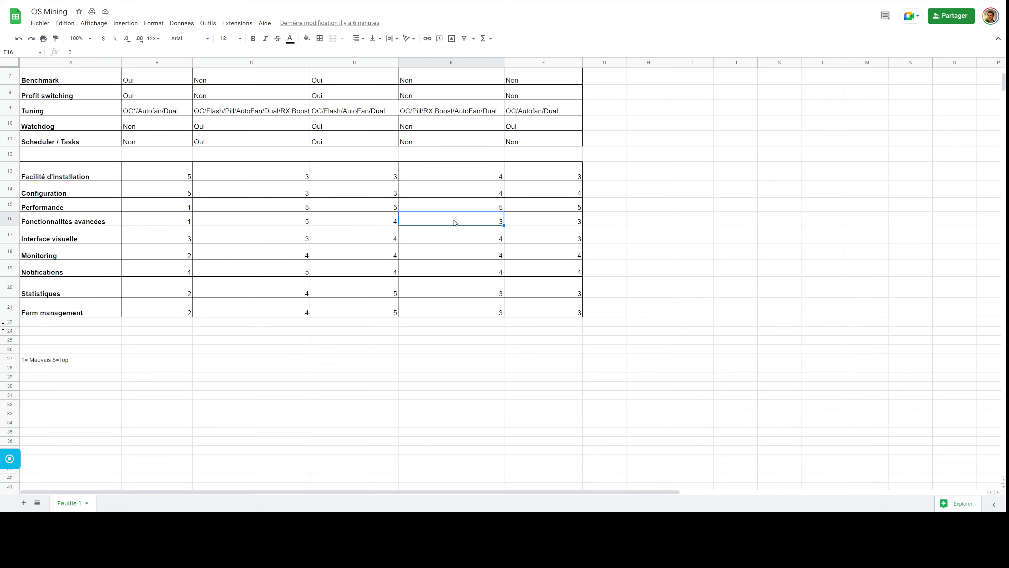
scroll(455, 222, up, 3)
scroll(454, 222, down, 2)
scroll(457, 220, up, 2)
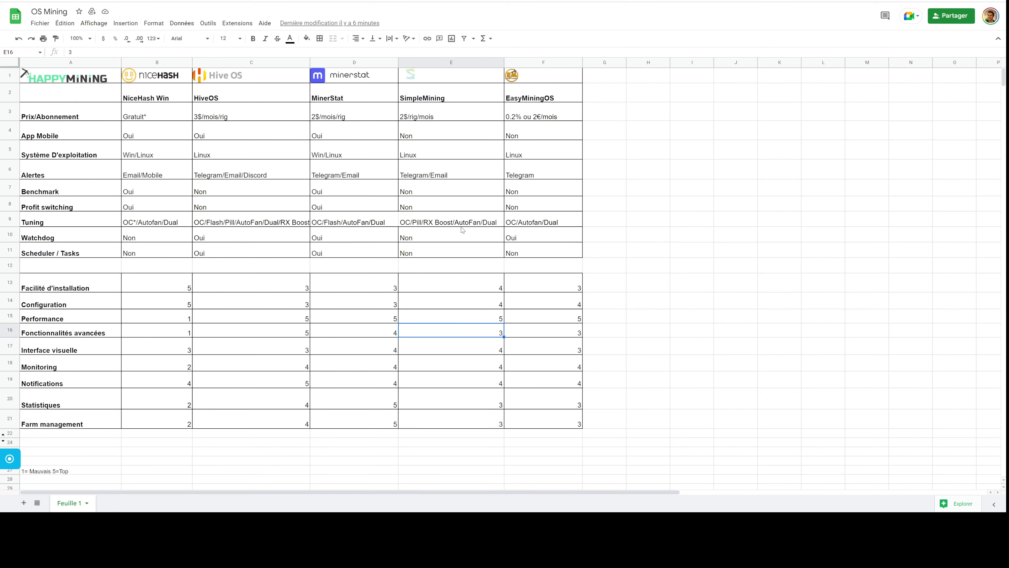
- Check SimpleMining's Interface visuelle score and switch to the SimpleMining.net Features page to look at its dashboard
scroll(472, 274, down, 3)
click(470, 188)
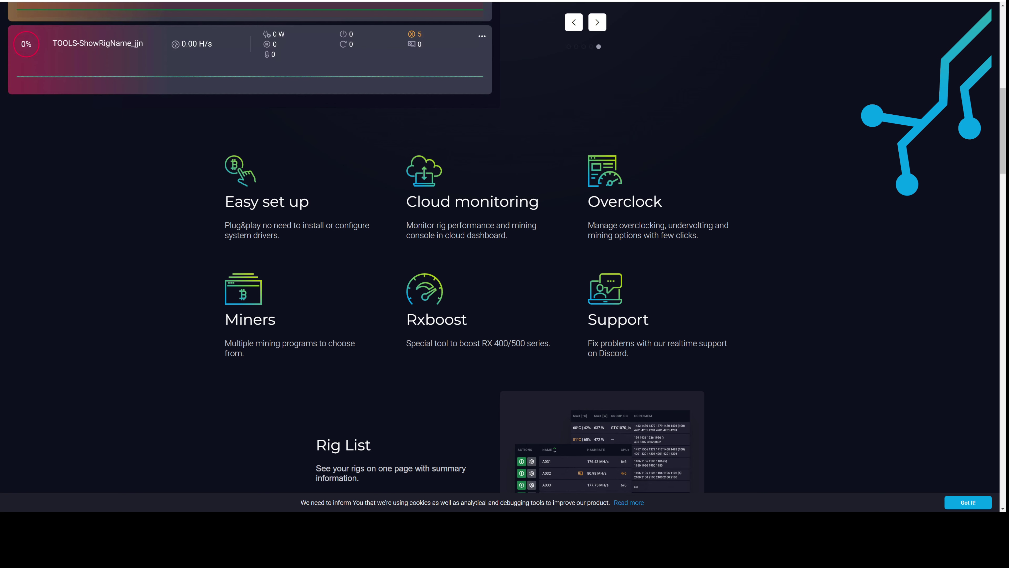
scroll(432, 193, up, 8)
scroll(389, 134, up, 2)
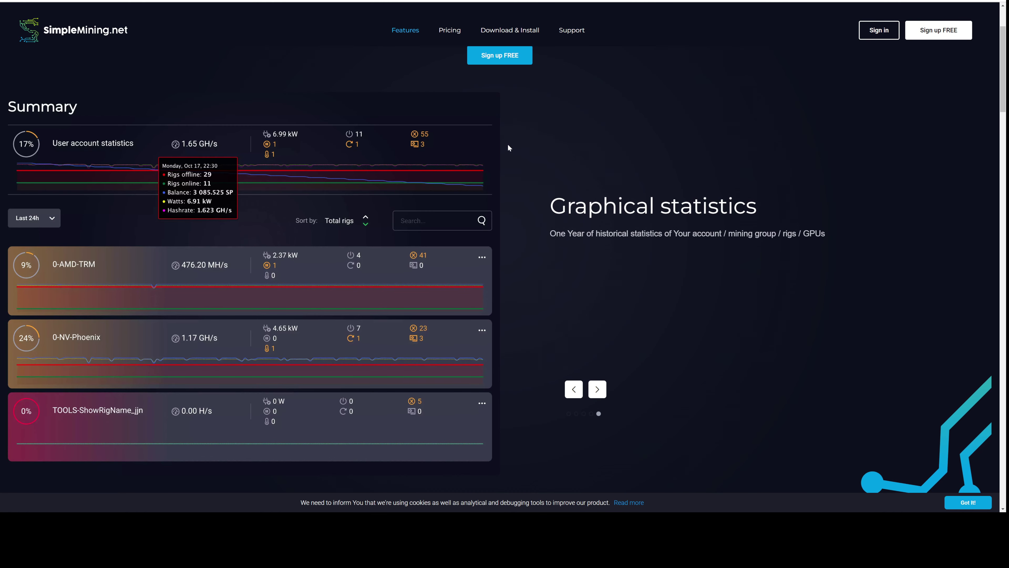
scroll(507, 147, up, 2)
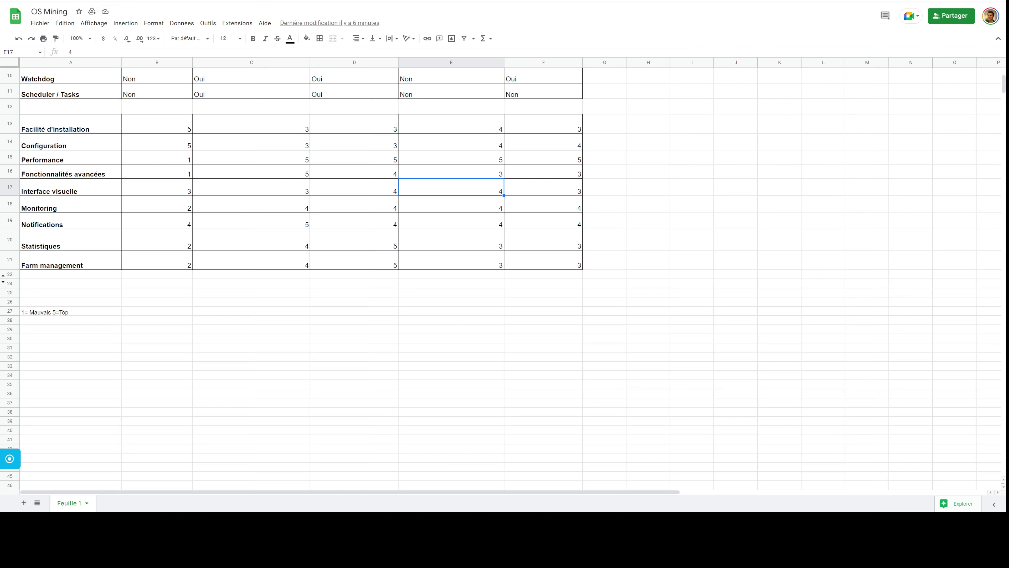
- Return to the OS Mining spreadsheet and review SimpleMining's scores from Monitoring to Farm management, comparing Statistiques with MinerStat
click(457, 212)
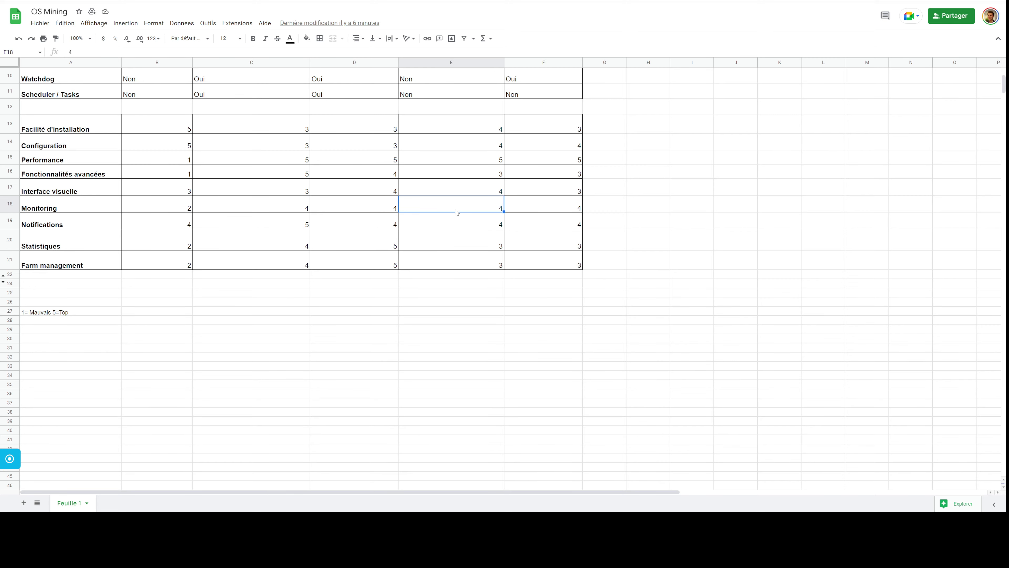
click(454, 225)
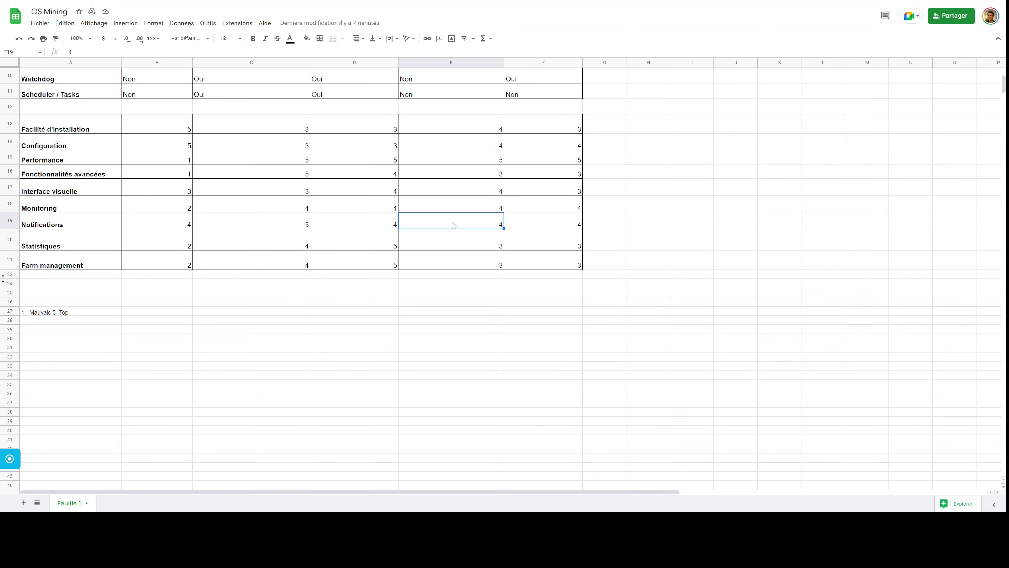
click(449, 238)
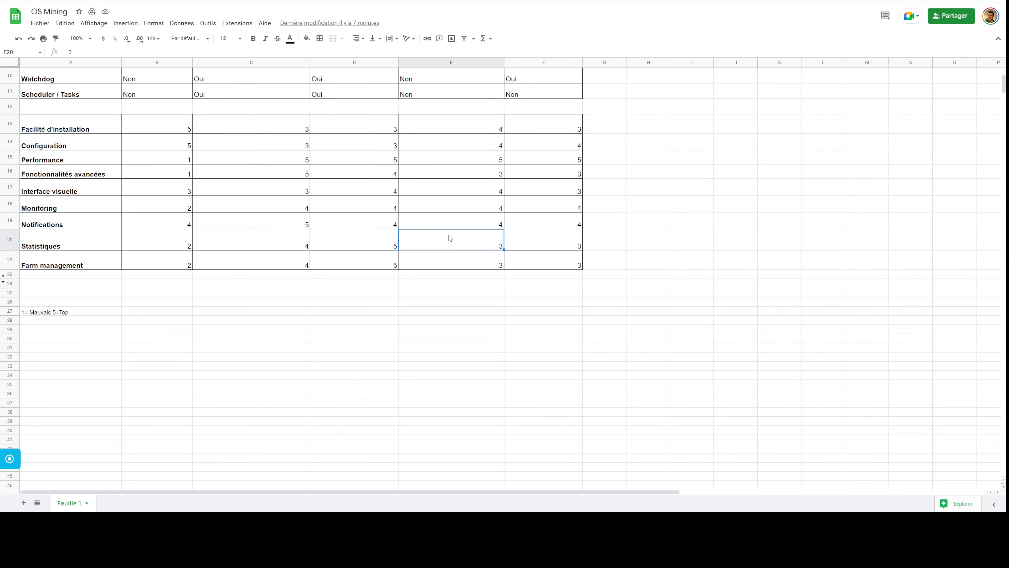
click(364, 246)
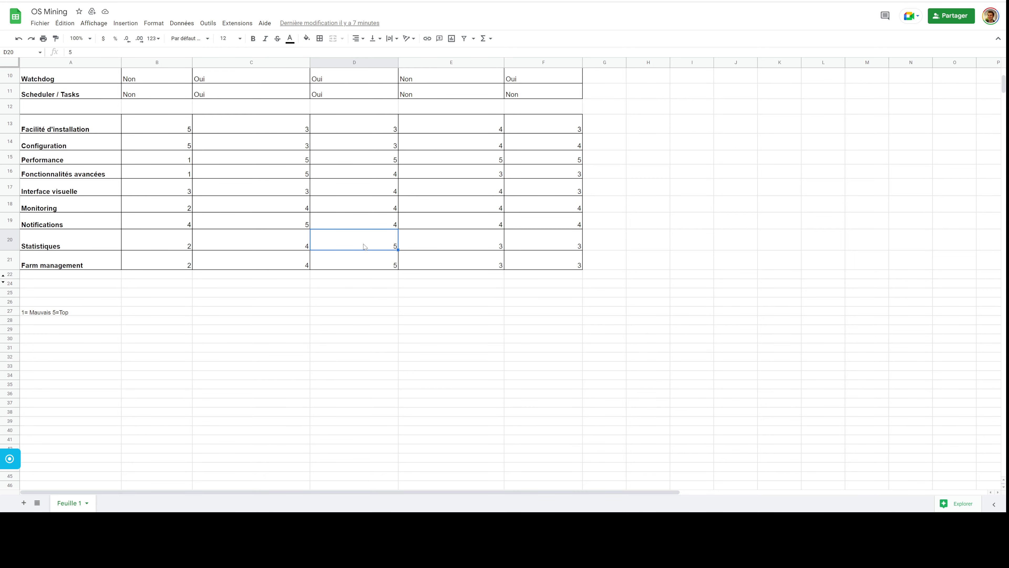
click(449, 246)
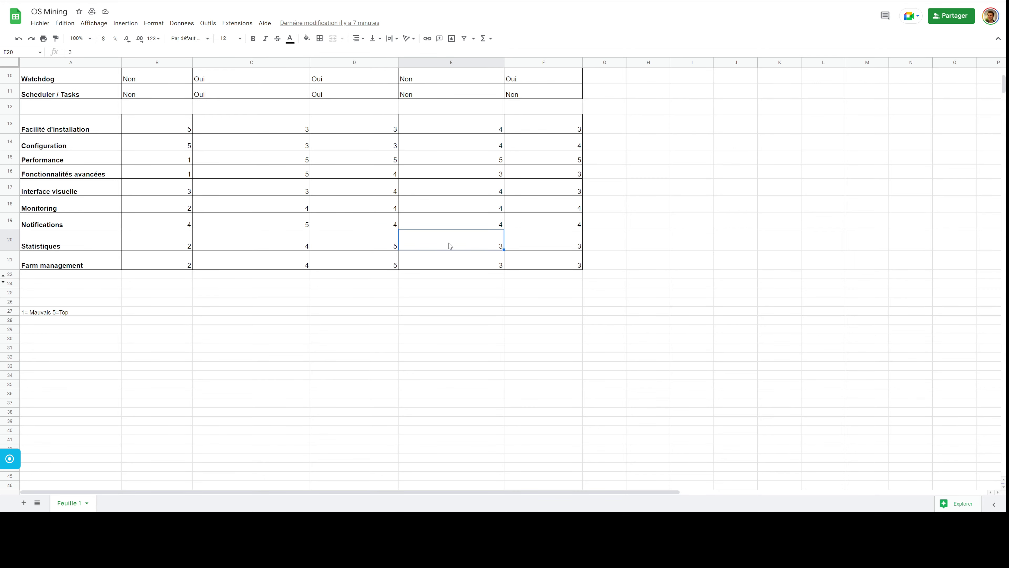
click(454, 260)
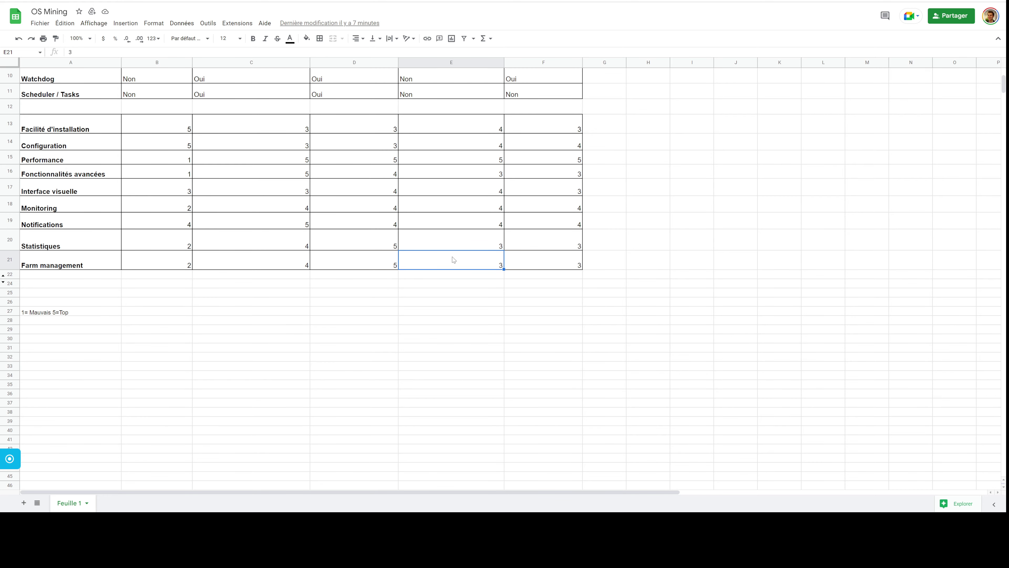
scroll(453, 260, up, 5)
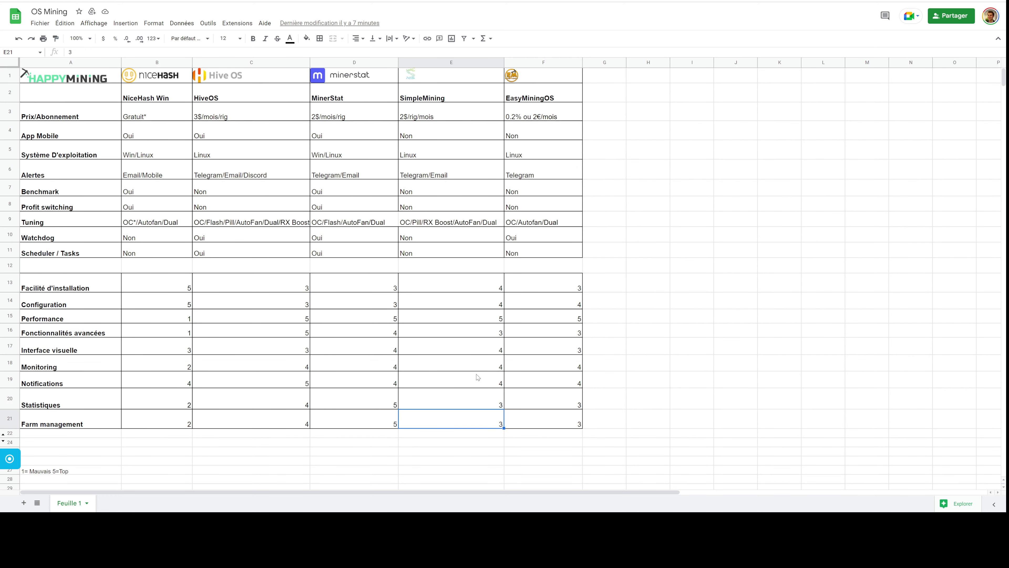
- Review EasyMiningOS's Prix/Abonnement, App Mobile, Système D'exploitation and Alertes entries in the comparison table
click(521, 396)
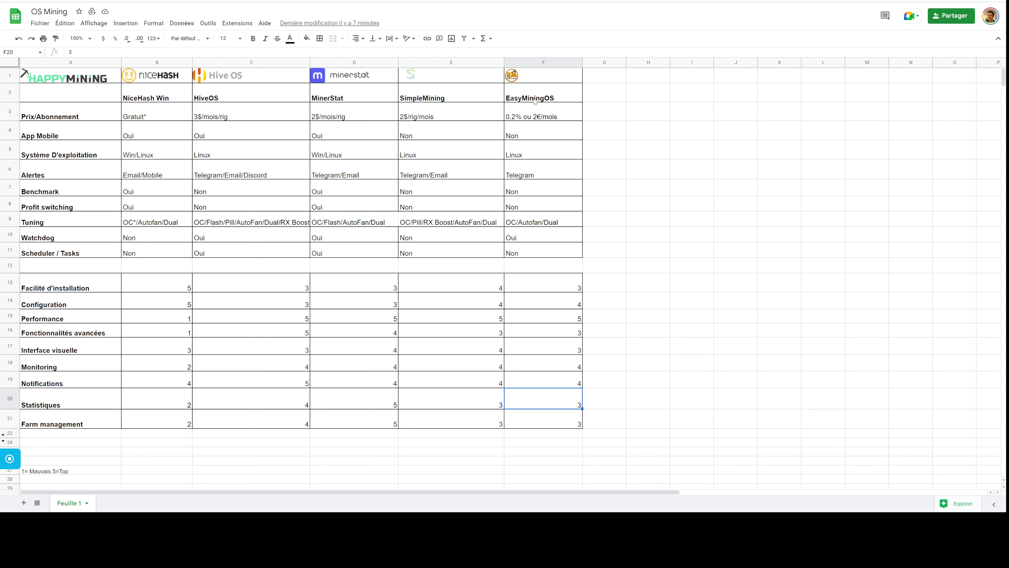
click(535, 117)
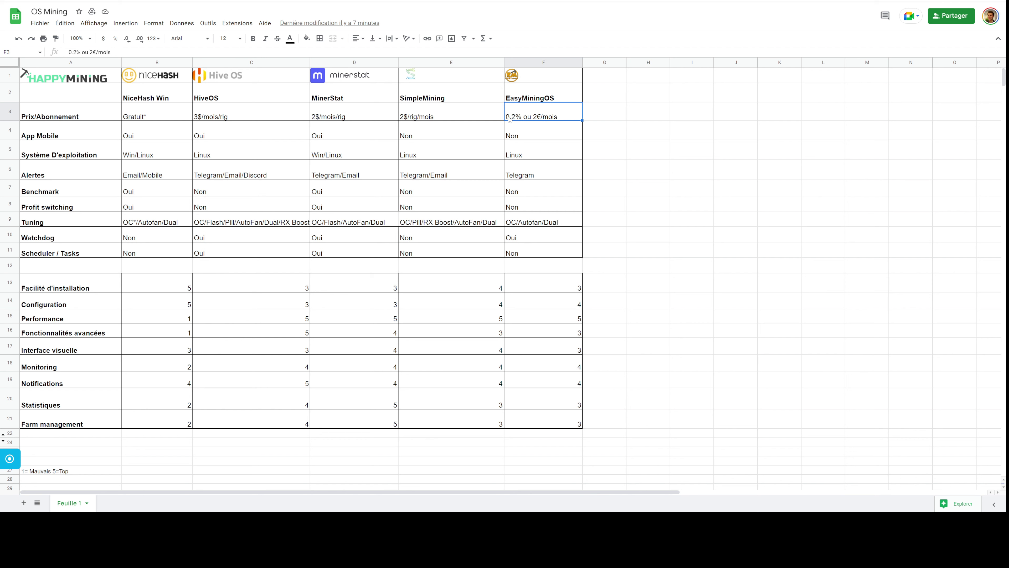
click(523, 132)
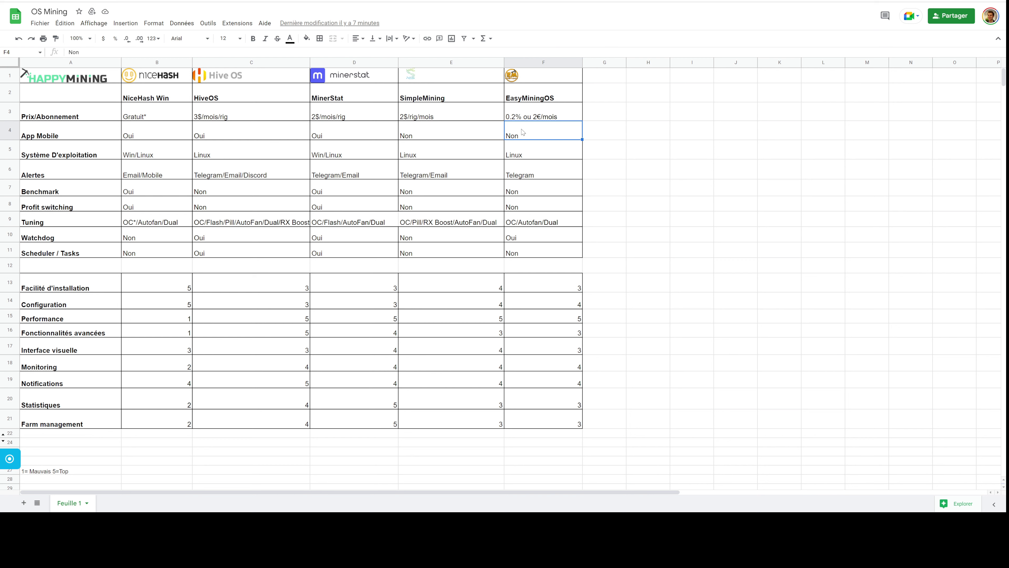
click(517, 151)
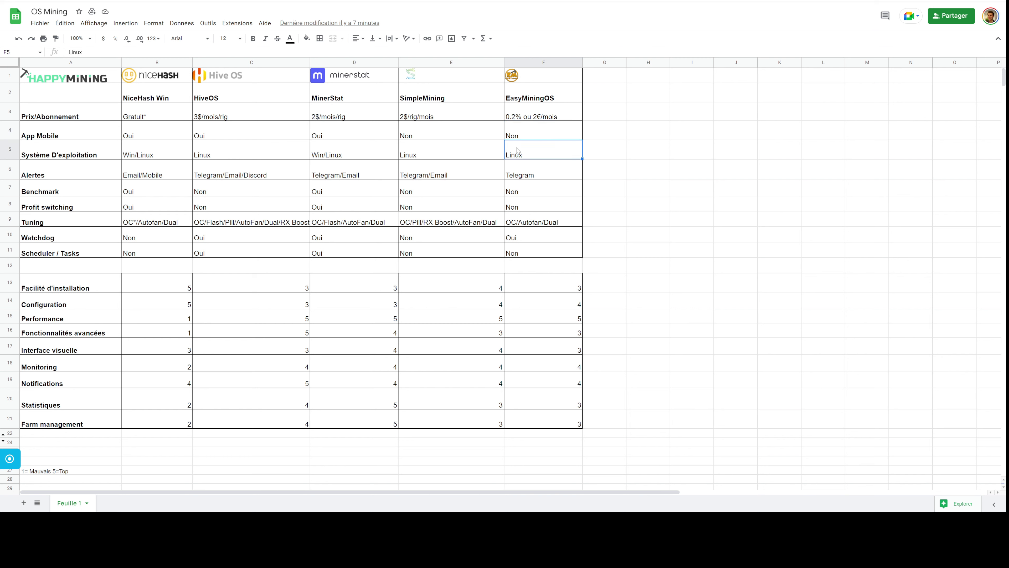
click(518, 172)
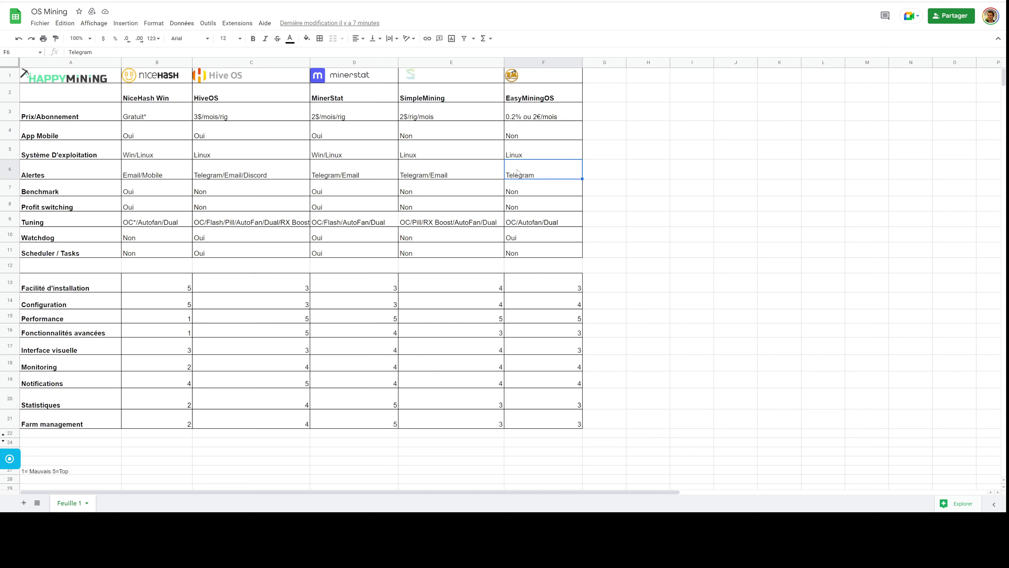
- Review EasyMiningOS's entries from Benchmark to Scheduler / Tasks in the comparison table
click(522, 190)
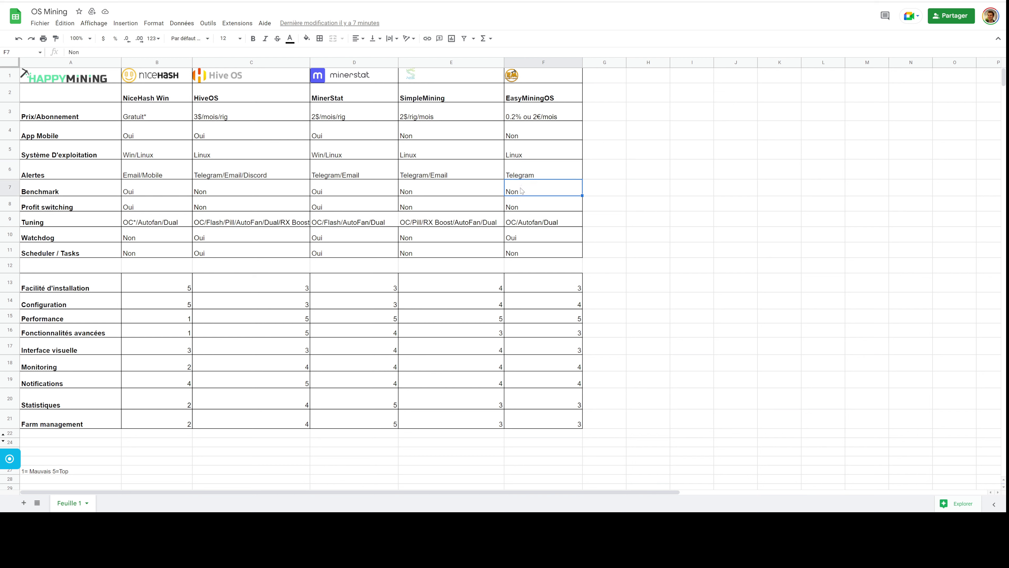
click(523, 205)
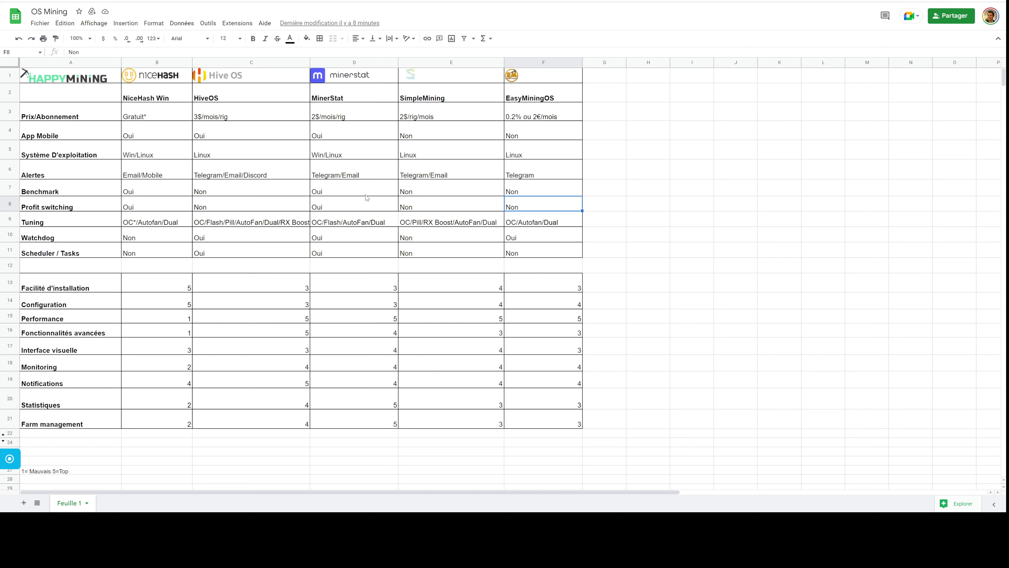
click(538, 223)
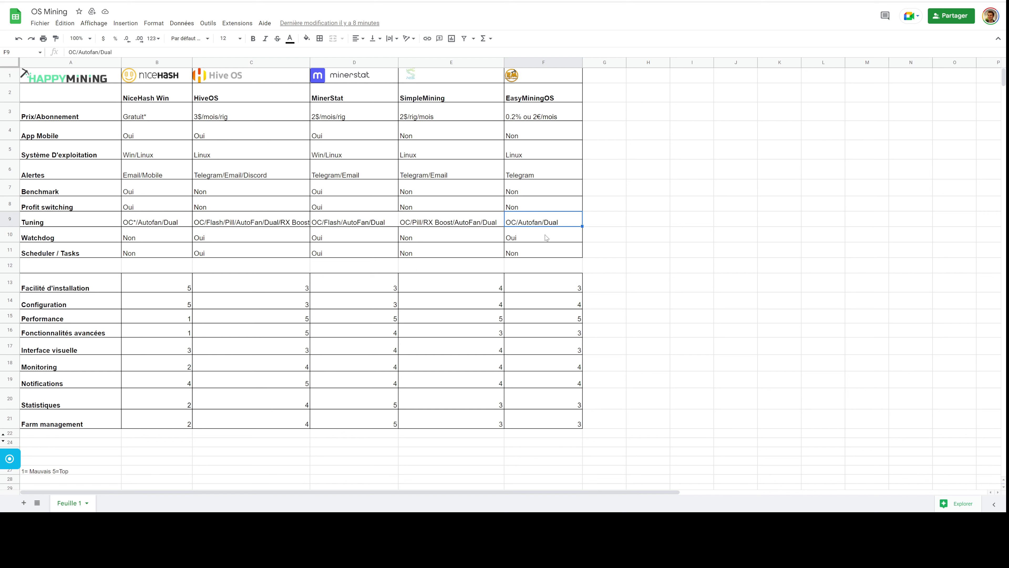
click(519, 238)
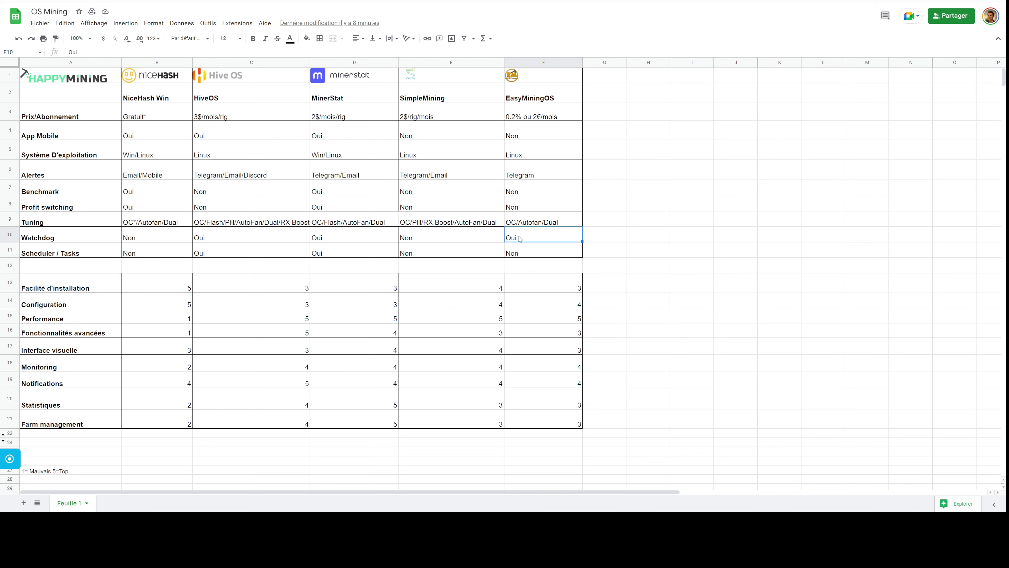
click(520, 251)
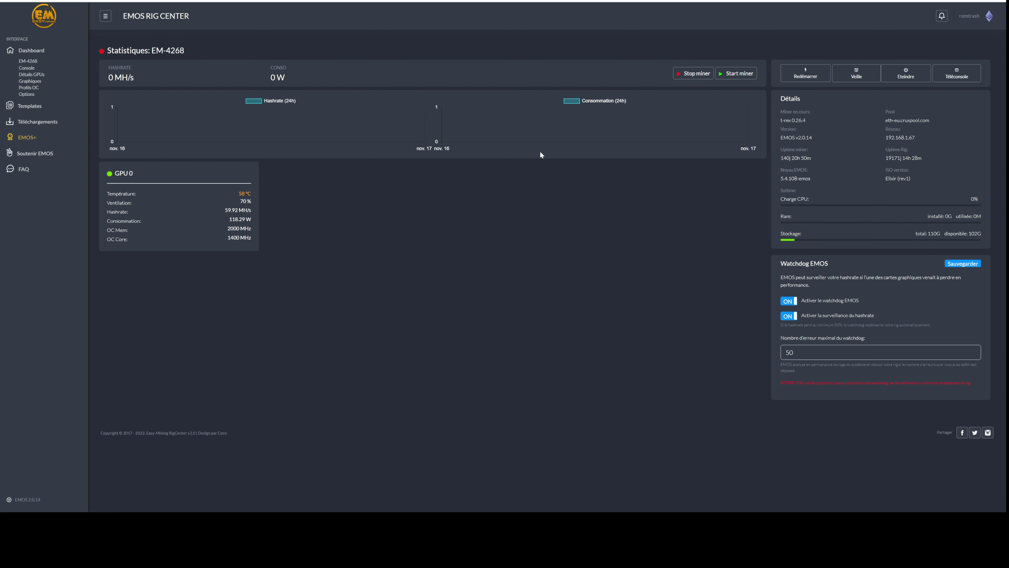
- Switch to EMOS Rig Center and look through the dashboard, the rig's statistics and the saved rig templates
click(22, 52)
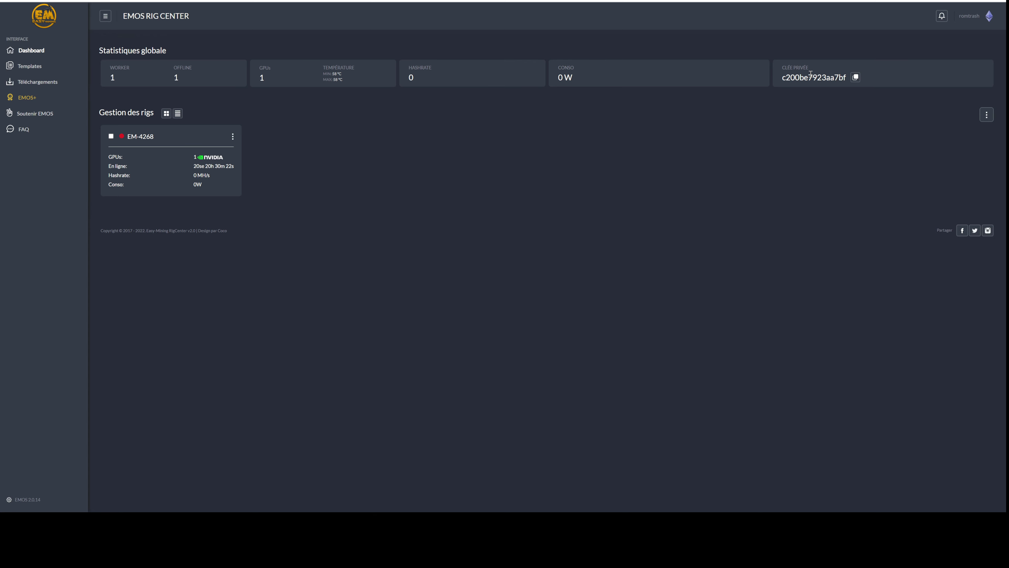
click(139, 137)
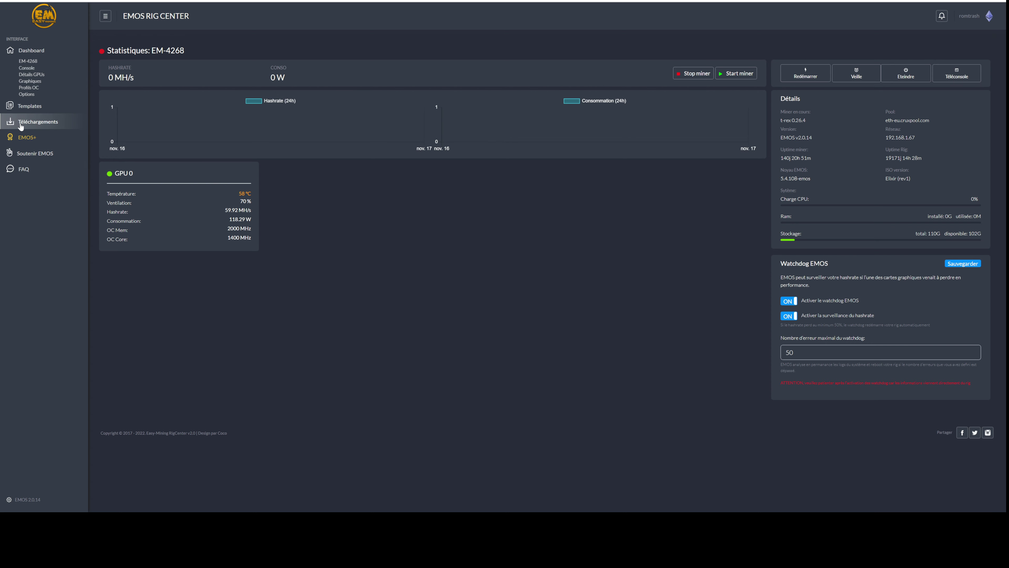
click(23, 106)
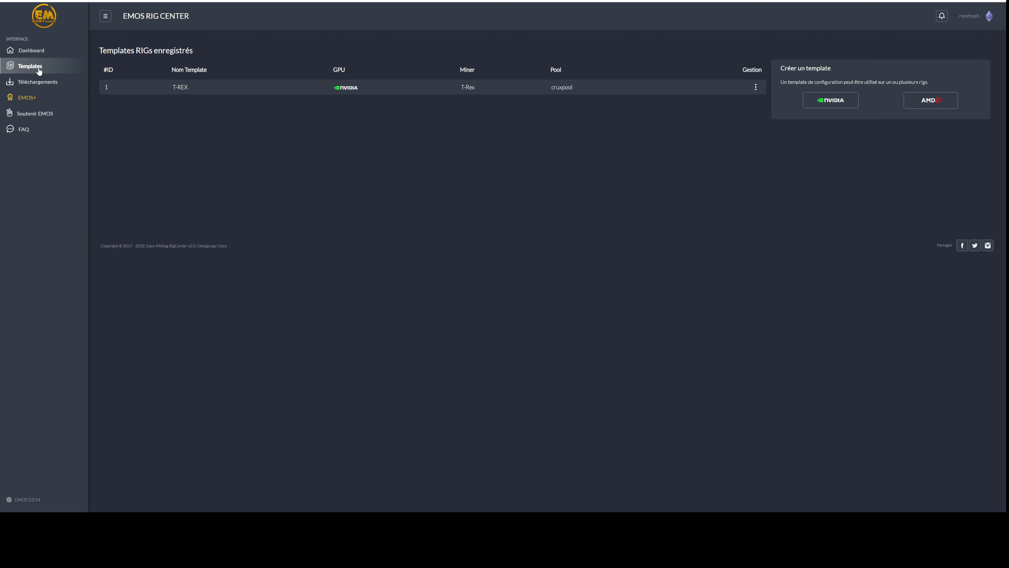
- Read the list of EMOS+ advantages, from sub-user management to ASIC management, and close it
click(26, 96)
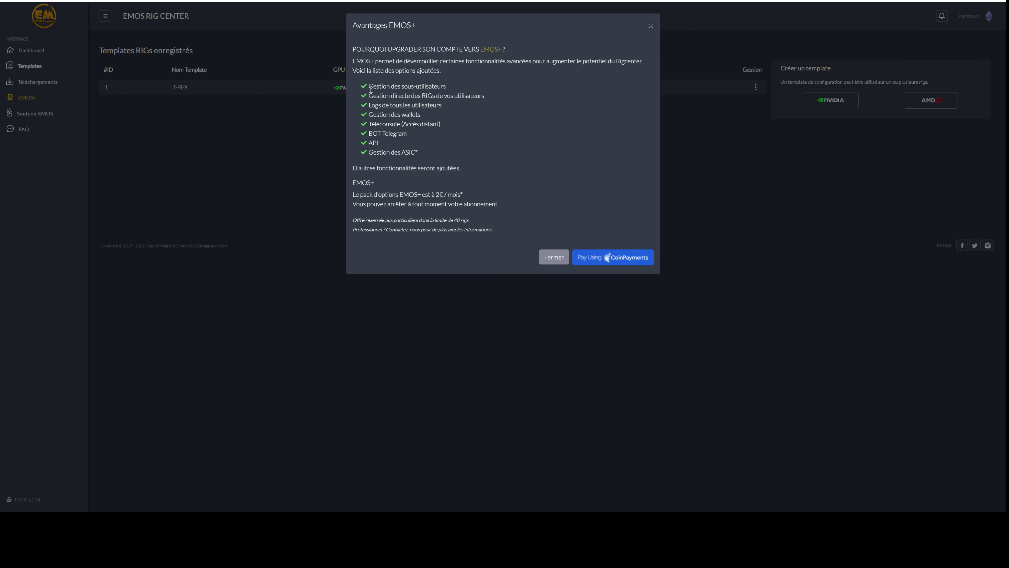
drag(381, 86, 416, 95)
click(426, 91)
click(416, 95)
drag(420, 152, 379, 152)
click(419, 153)
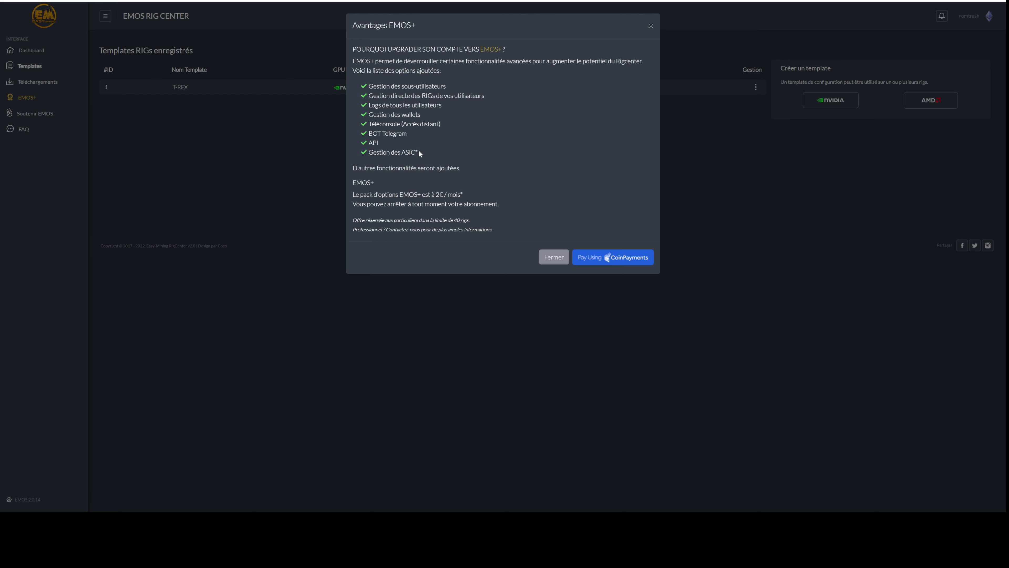
click(650, 27)
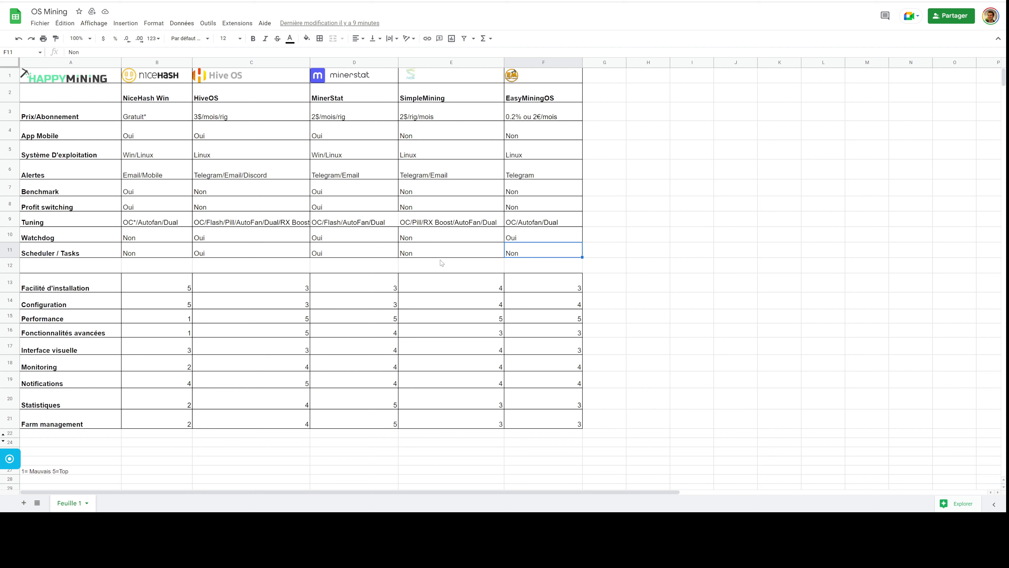
- Return to the OS Mining spreadsheet and compare EasyMiningOS's Scheduler / Tasks entry with HiveOS's
click(282, 249)
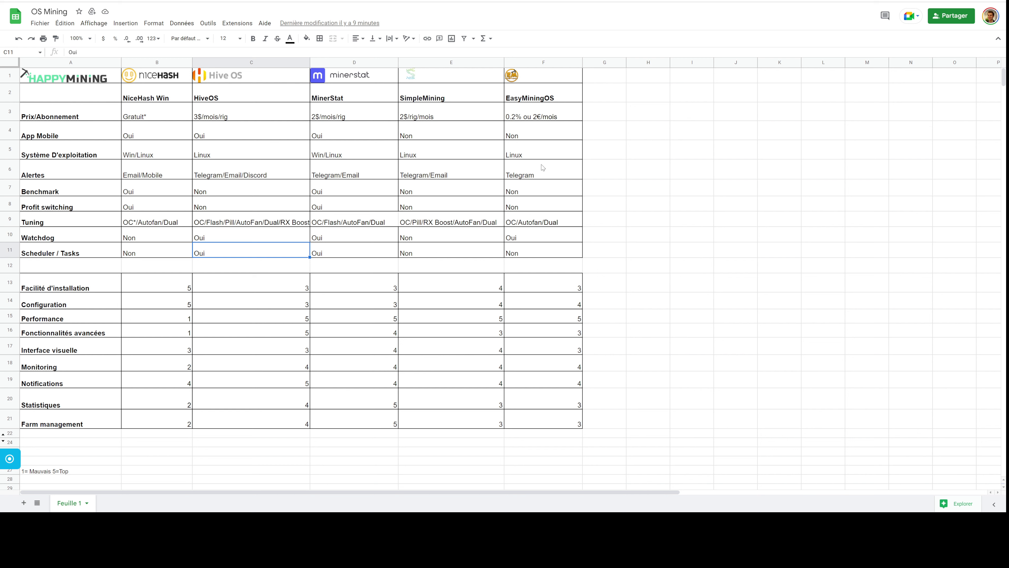
click(531, 253)
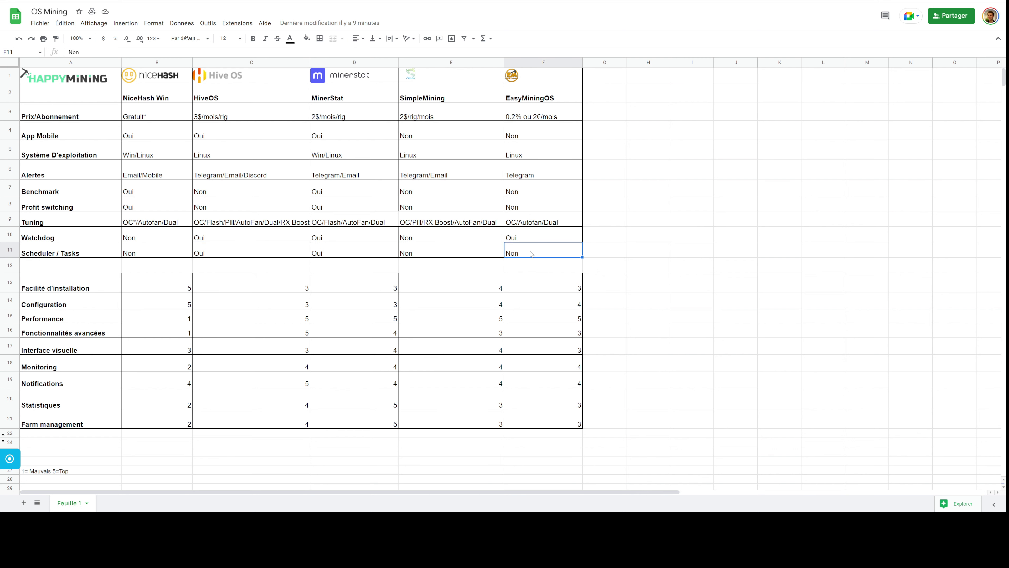
click(529, 102)
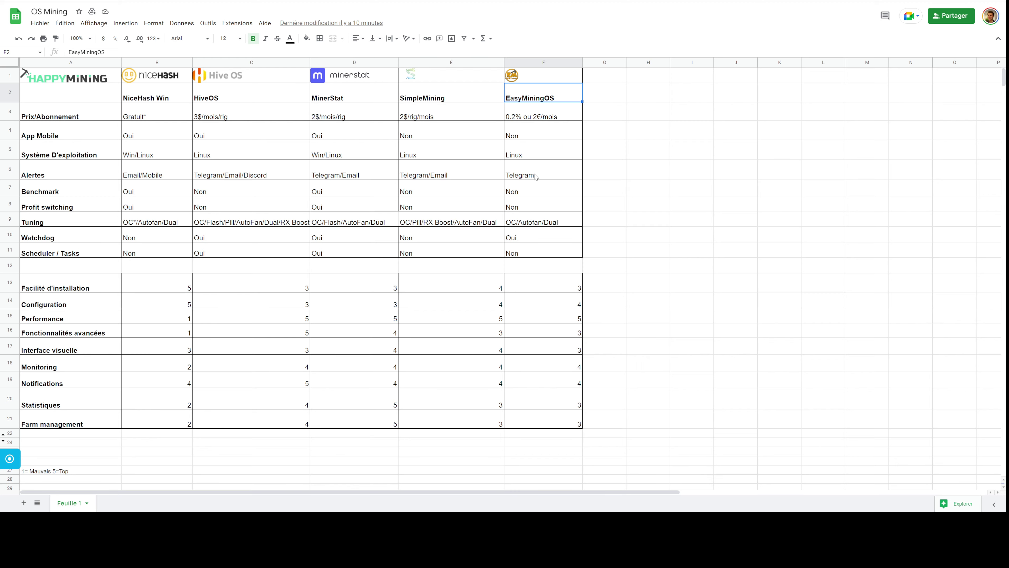
- Review EasyMiningOS's Facilité d'installation and Configuration scores in the comparison table
click(519, 265)
scroll(517, 298, down, 1)
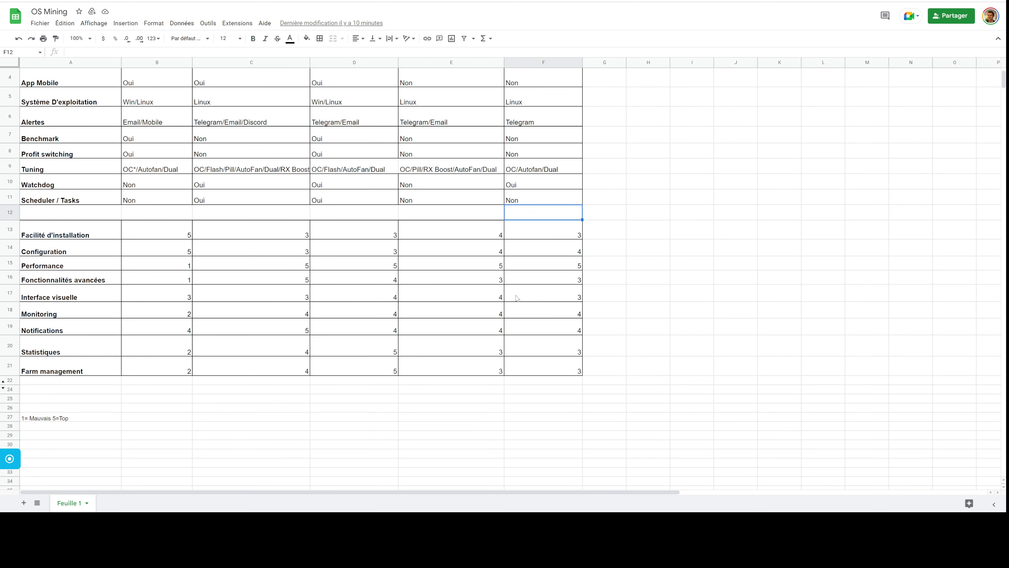
click(543, 236)
click(606, 234)
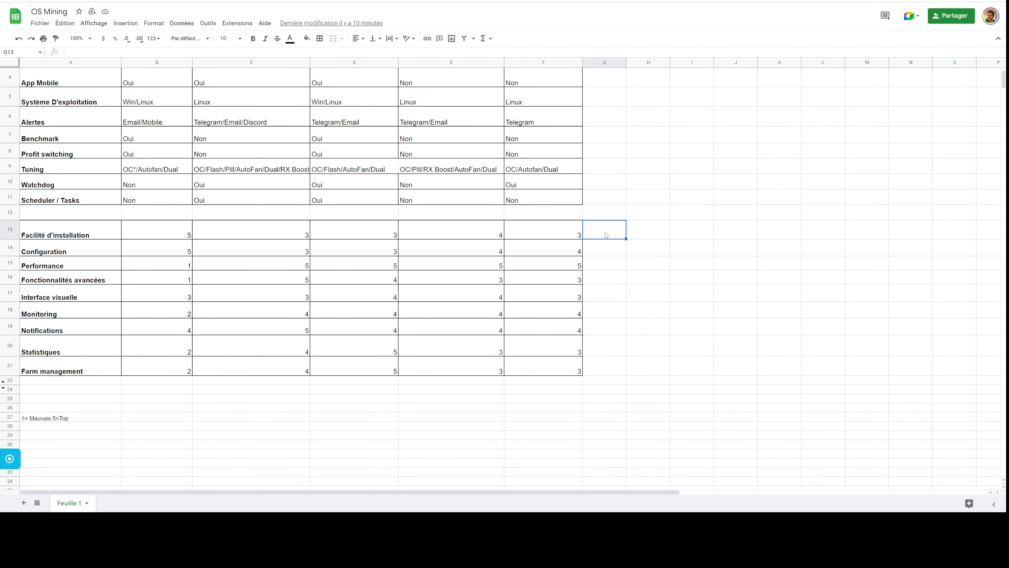
scroll(608, 234, up, 1)
scroll(607, 235, down, 1)
scroll(605, 235, up, 1)
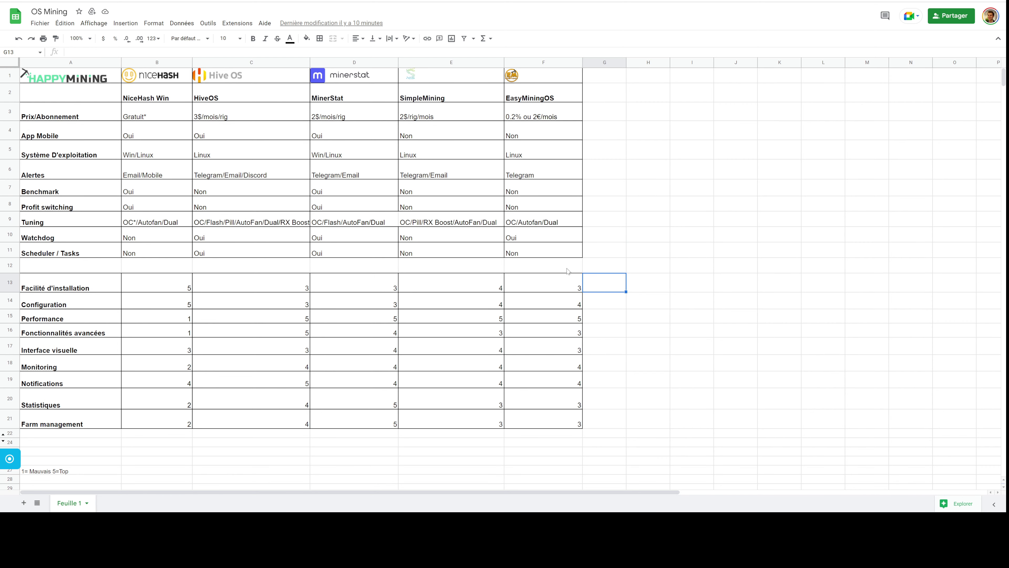
click(539, 290)
click(599, 285)
click(546, 305)
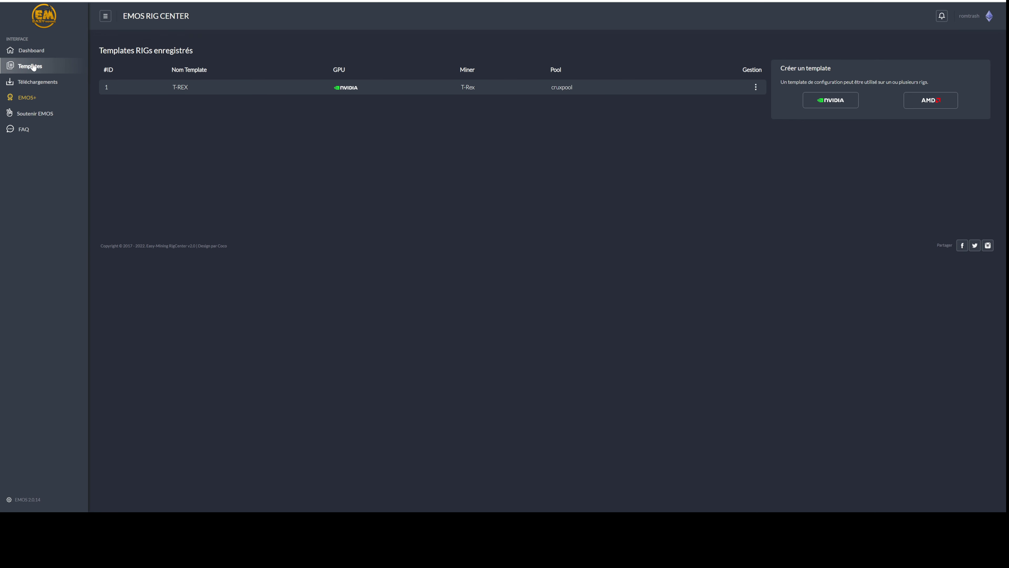
- Switch to the EMOS Rig Center dashboard, check the rig's restart options and view its statistics
click(33, 51)
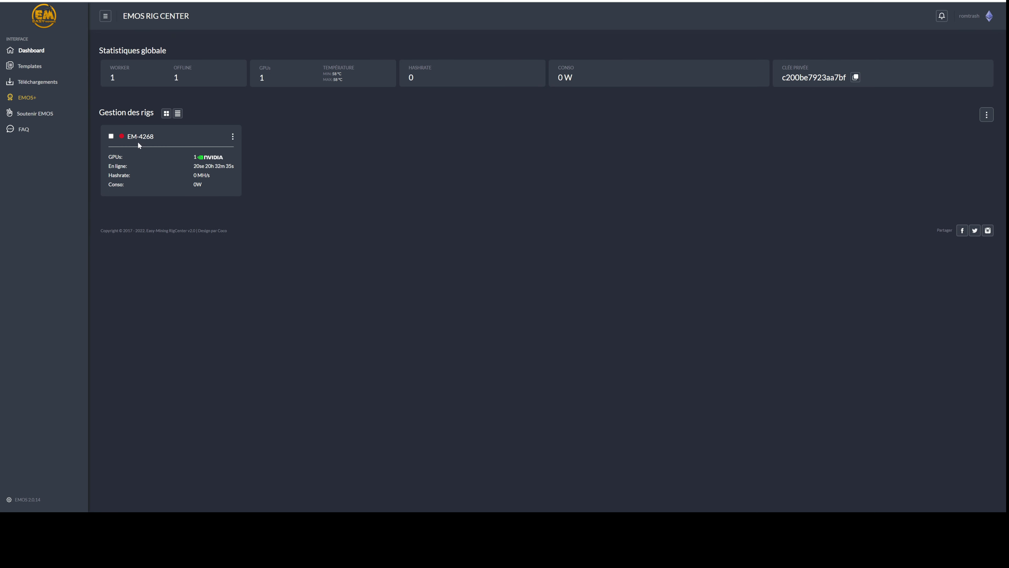
click(234, 137)
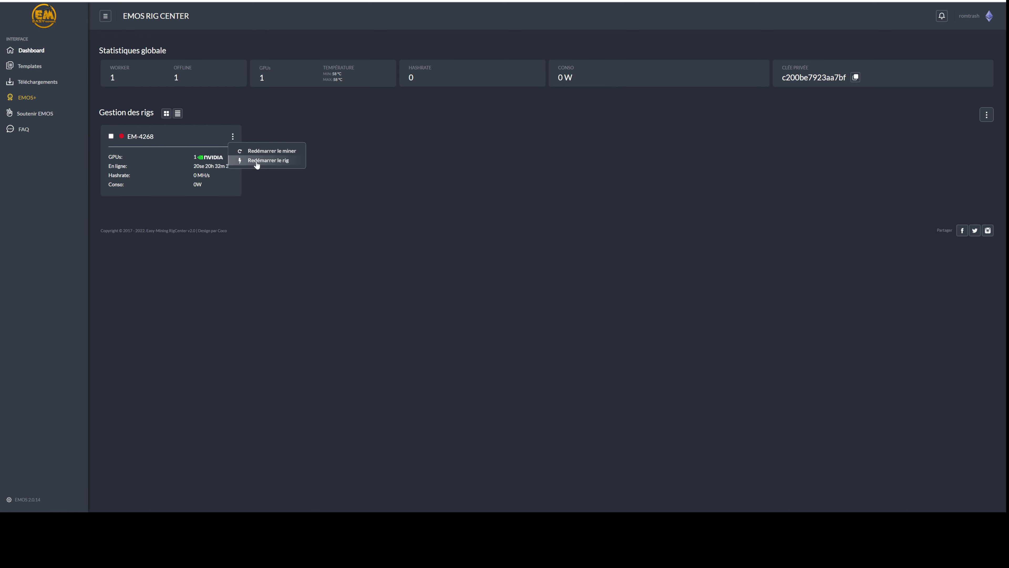
click(143, 137)
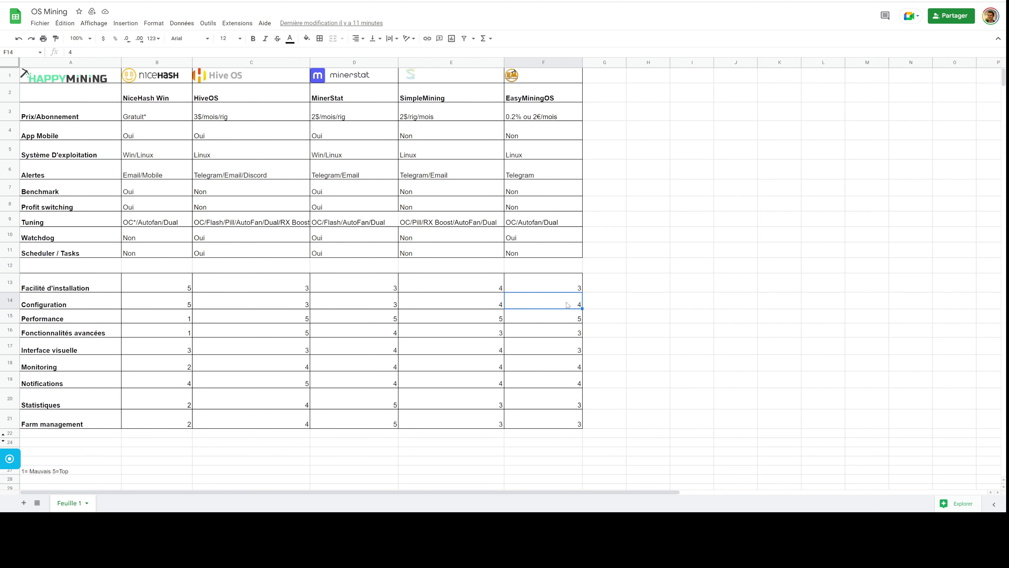
- Return to the OS Mining spreadsheet and review EasyMiningOS's scores from Performance to Monitoring, returning to Interface visuelle
click(556, 323)
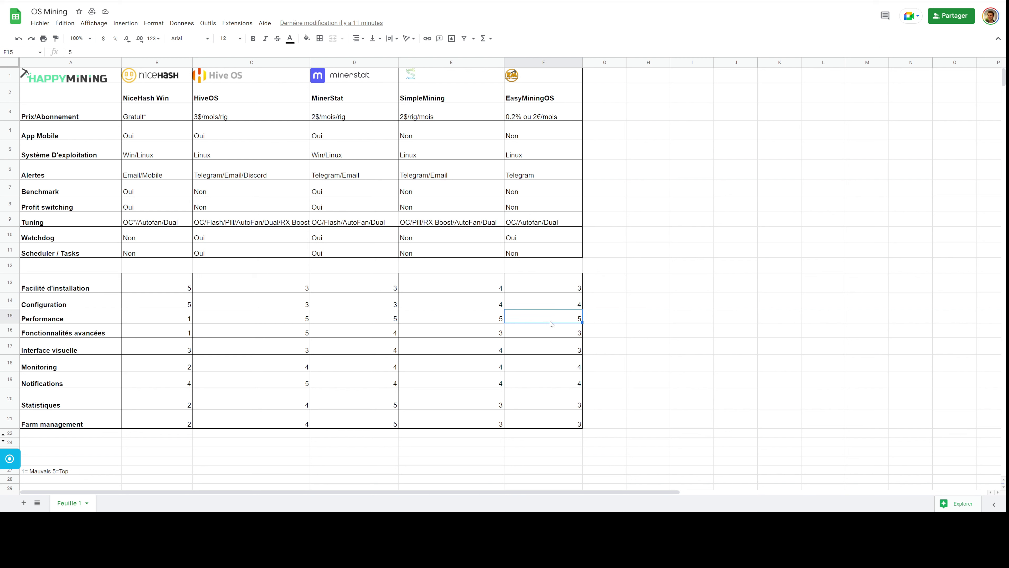
click(552, 335)
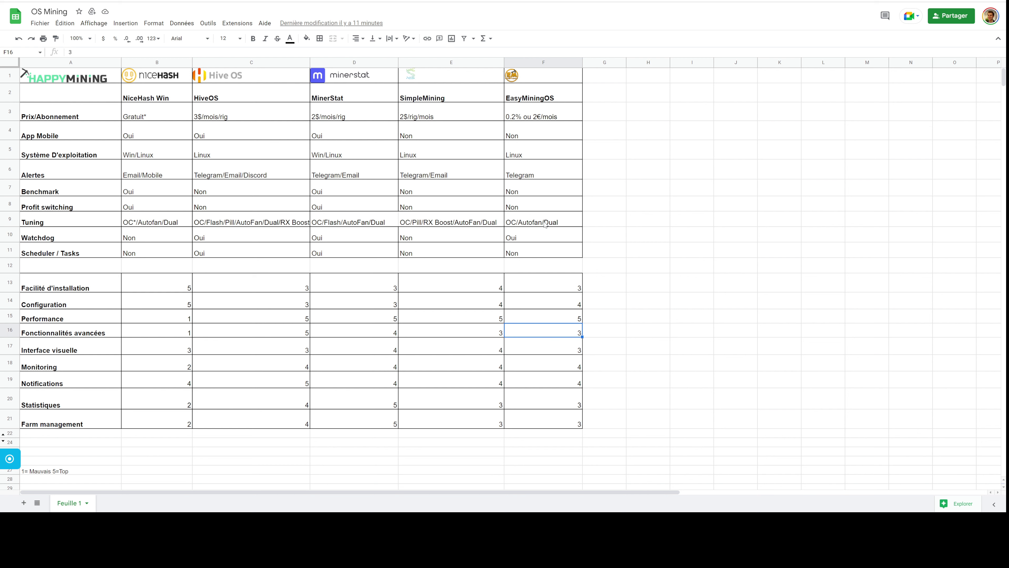
click(549, 349)
click(554, 368)
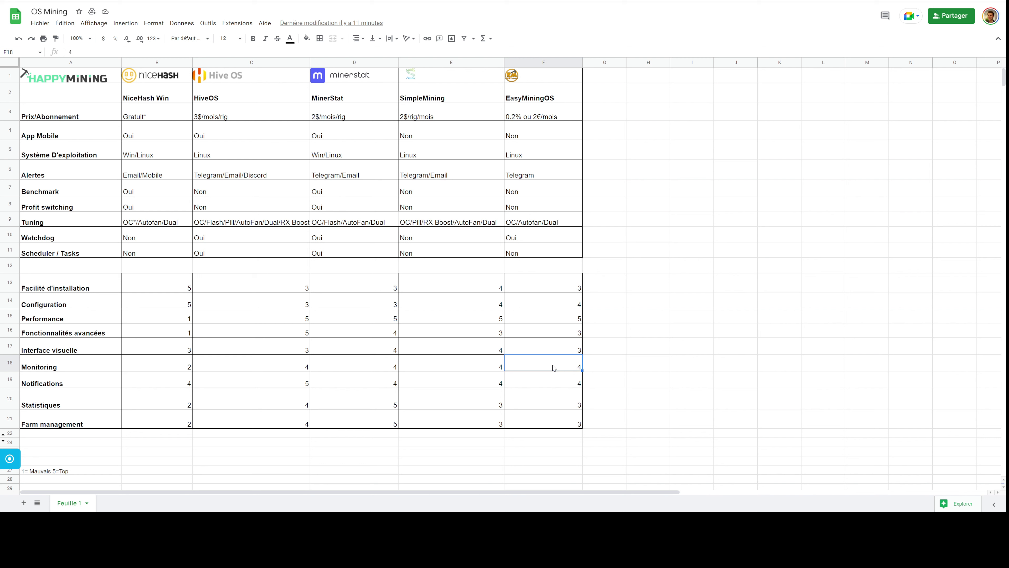
click(563, 352)
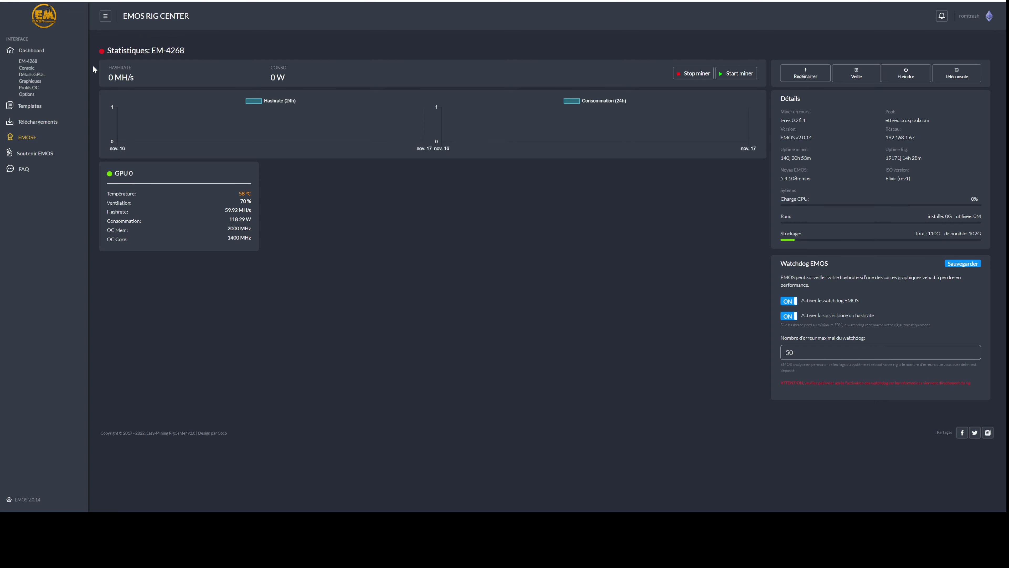
- Inspect the rig's GPU details and console in EMOS Rig Center and compare the interface with SimpleMining.net's Features page
click(33, 76)
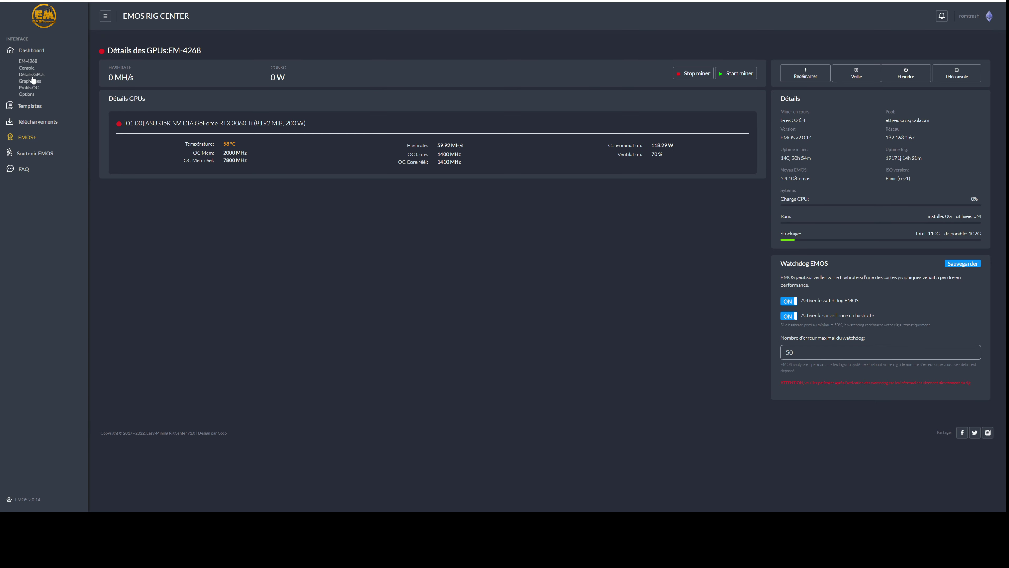
click(30, 69)
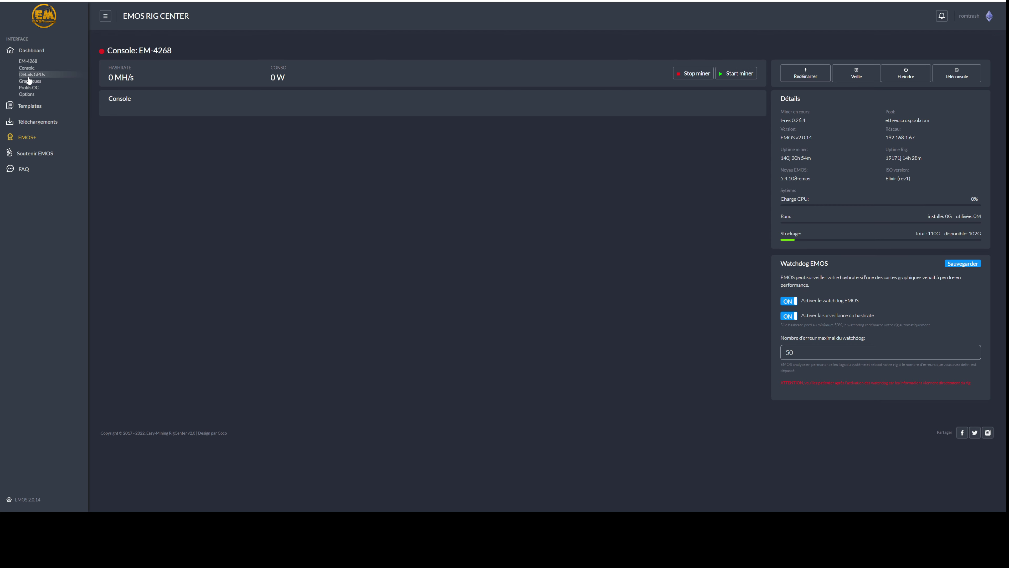
click(28, 75)
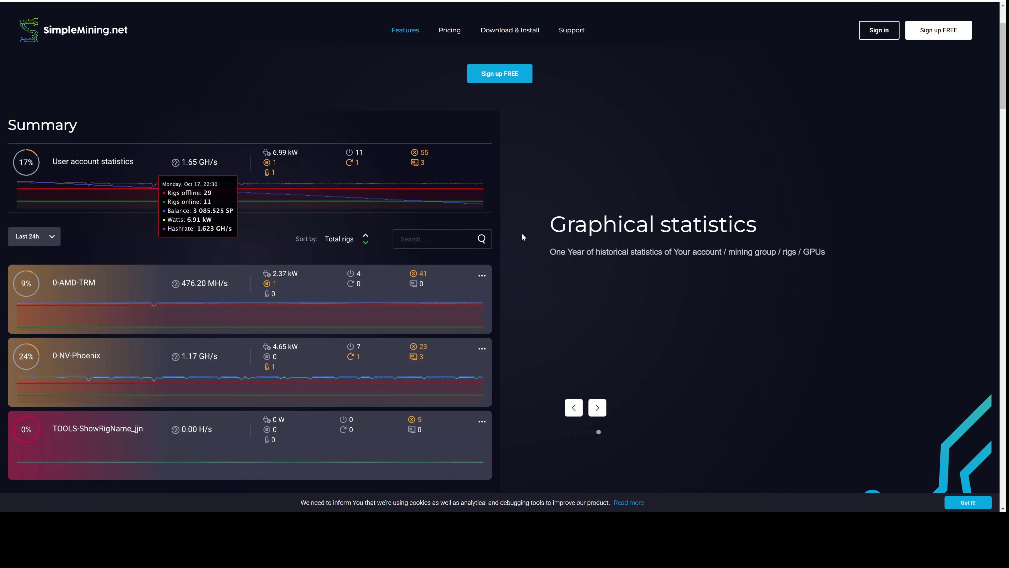
scroll(522, 235, down, 15)
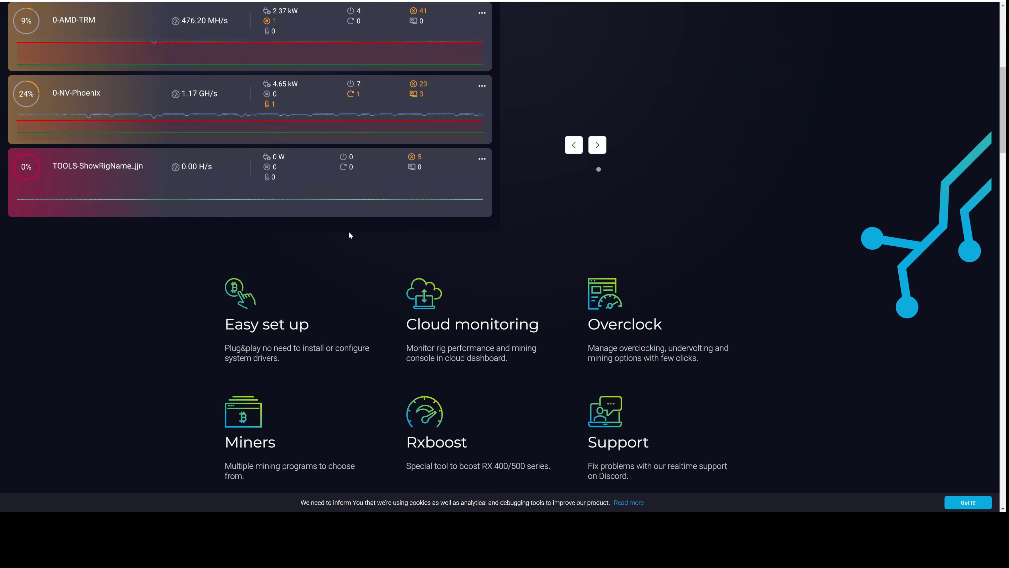
scroll(536, 175, up, 3)
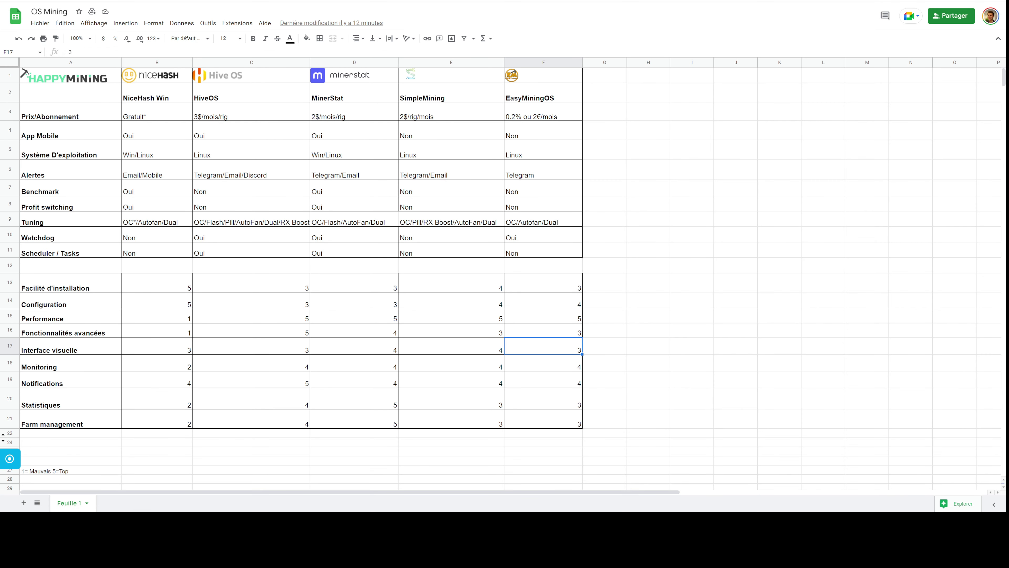
- Switch back to the OS Mining spreadsheet and review EasyMiningOS's scores from Monitoring to Farm management
scroll(190, 330, down, 1)
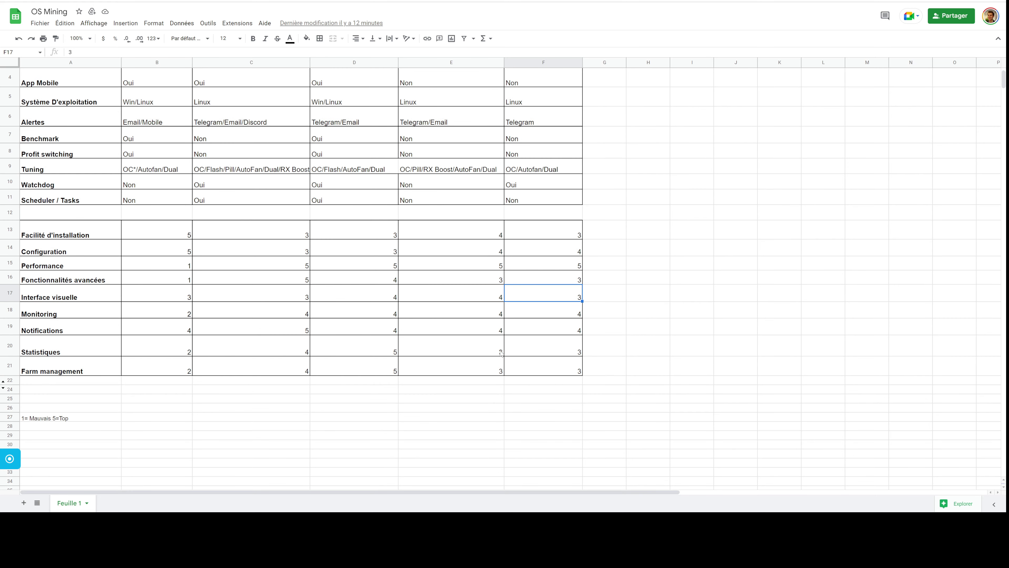
click(535, 314)
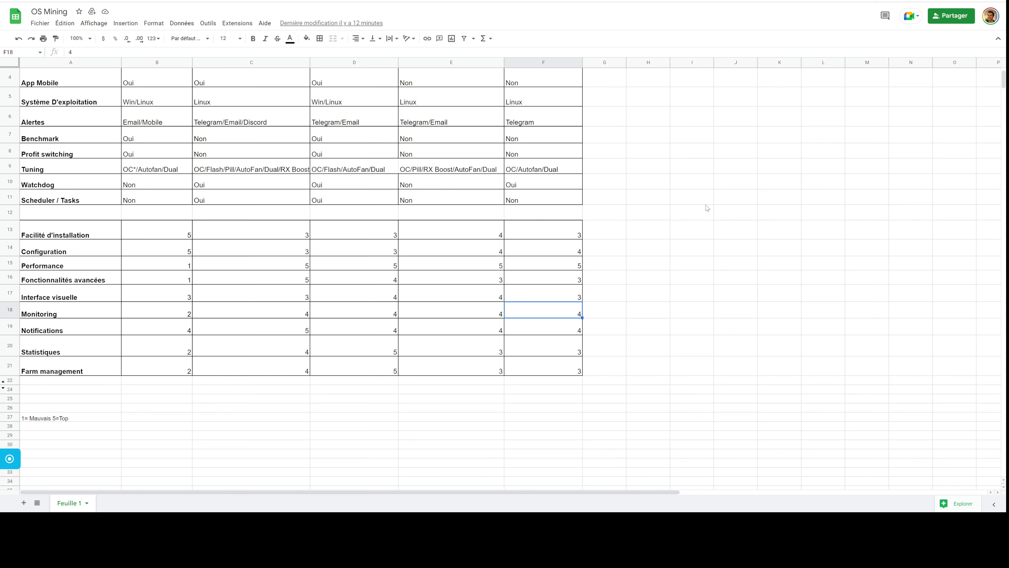
click(535, 331)
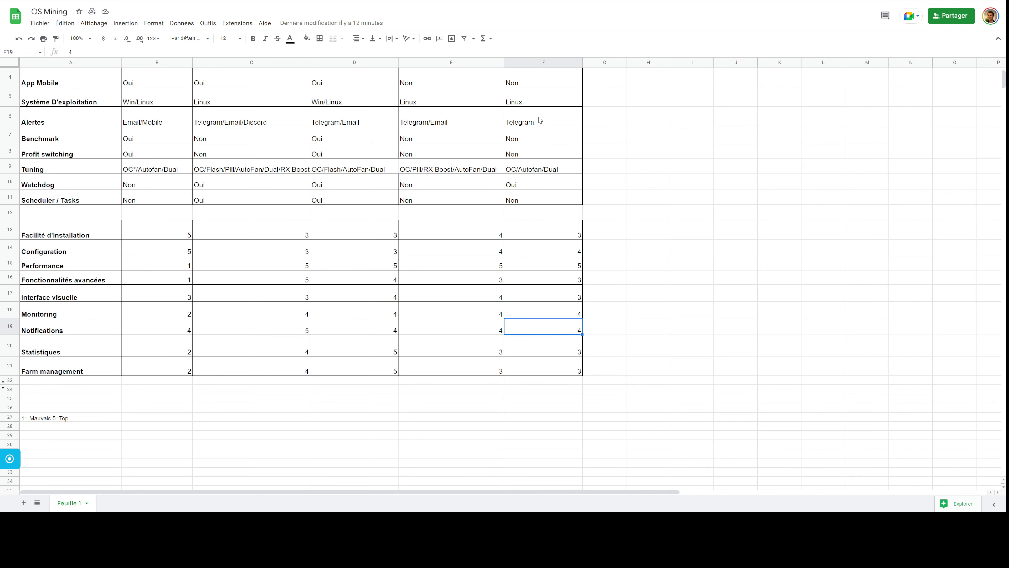
click(546, 350)
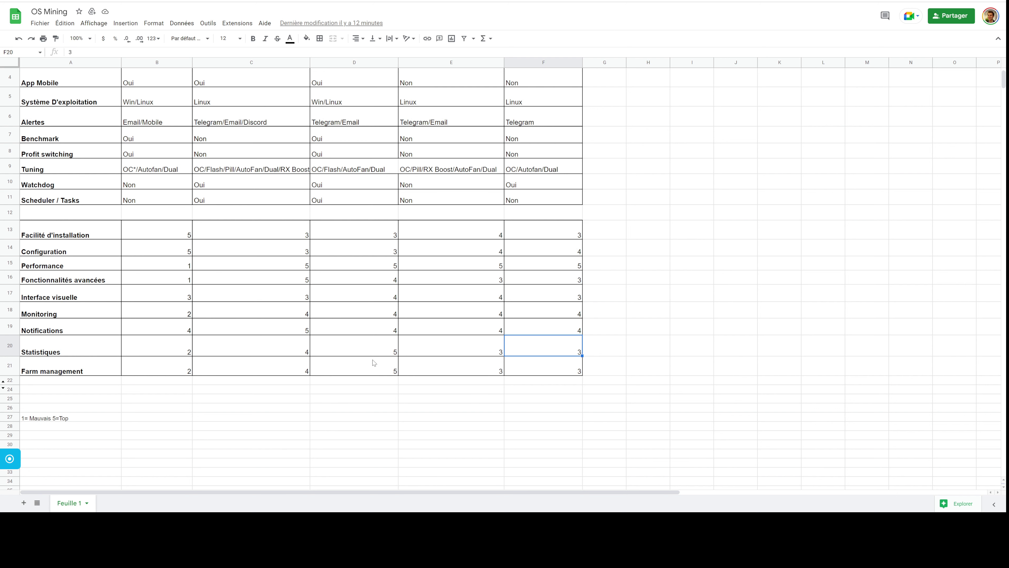
click(532, 368)
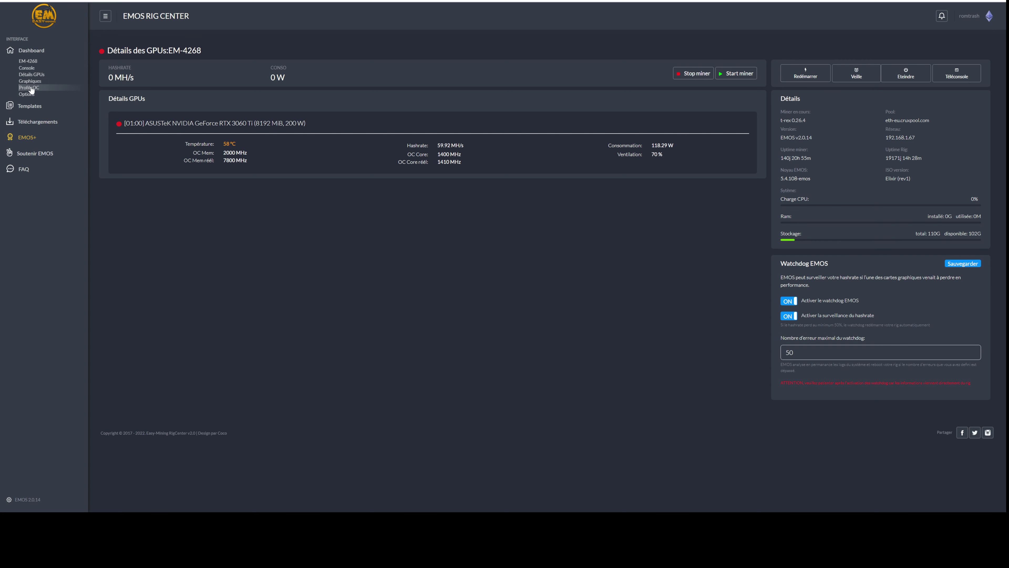
- Open the EMOS+ advantages overview, read the list of added options and the subscription price, and close it
click(34, 139)
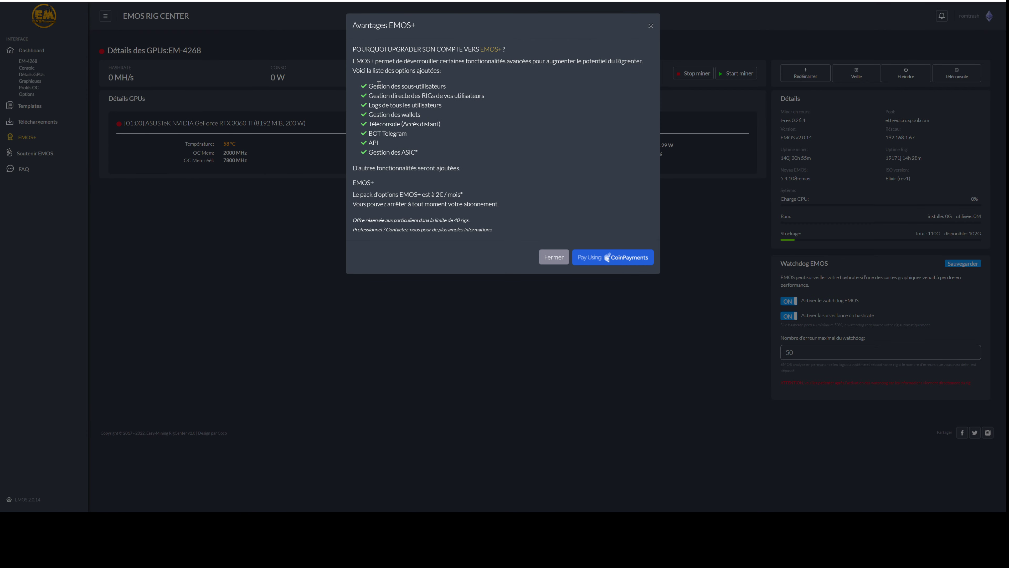
drag(378, 84, 437, 93)
click(437, 94)
click(651, 25)
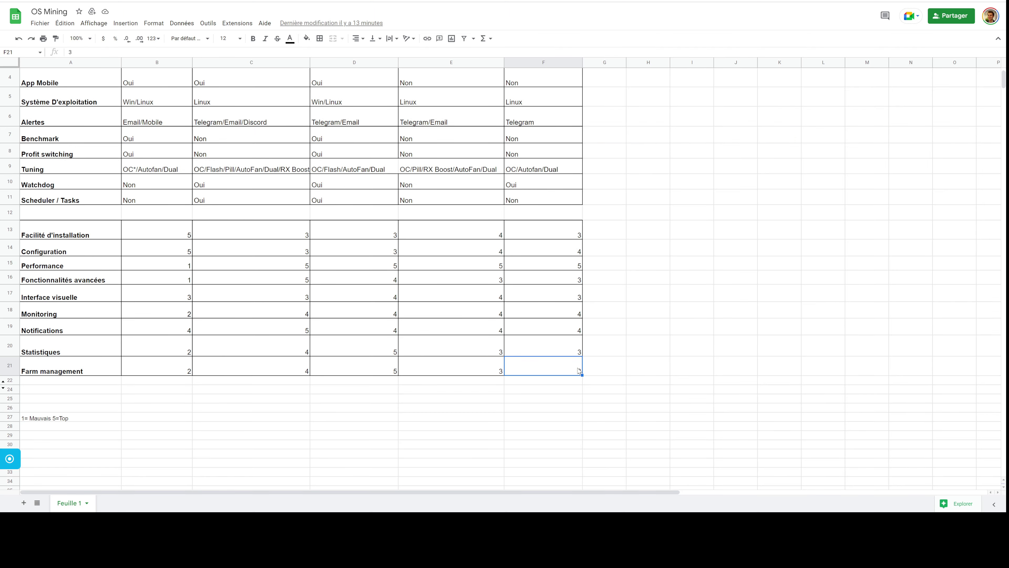
- Return to the OS Mining spreadsheet and review the whole comparison table from Prix/Abonnement down to Farm management
key(Tab)
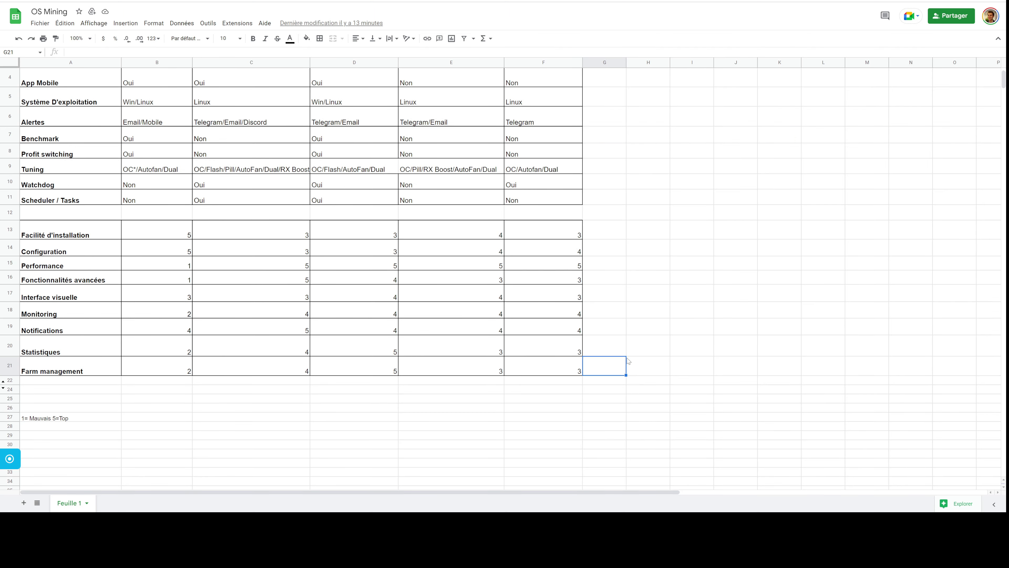
click(605, 248)
scroll(606, 248, up, 1)
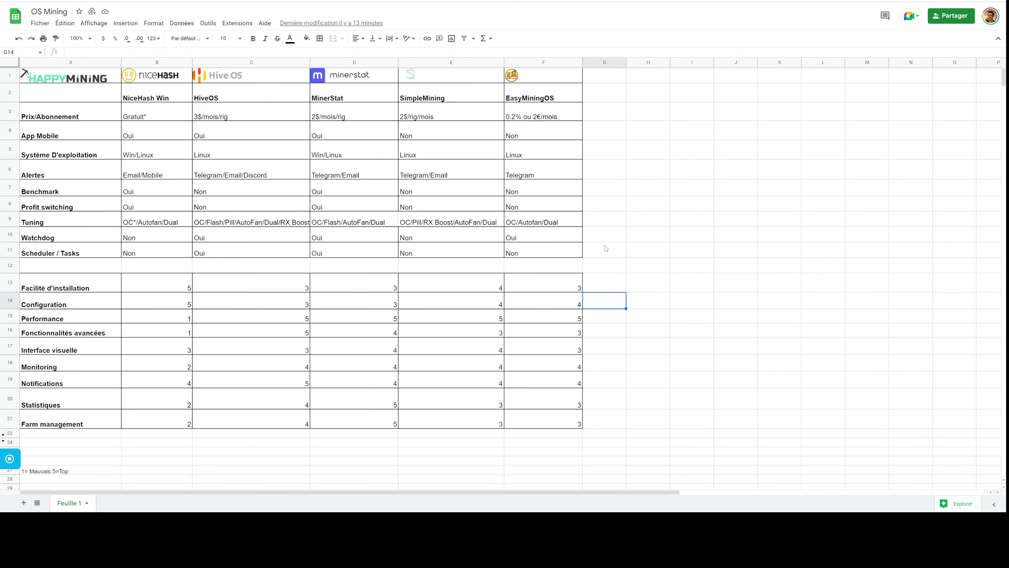
scroll(606, 249, down, 1)
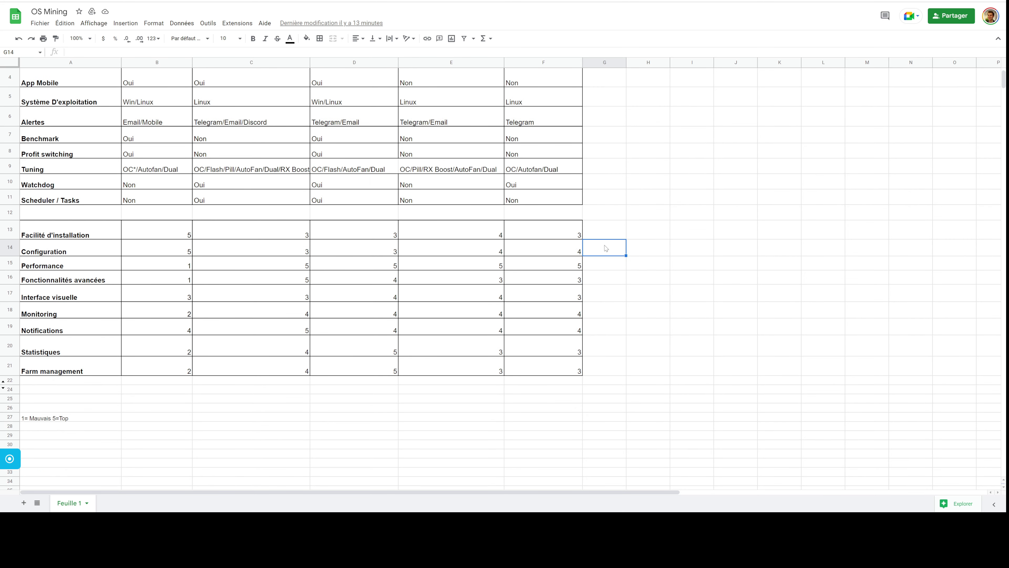
click(470, 409)
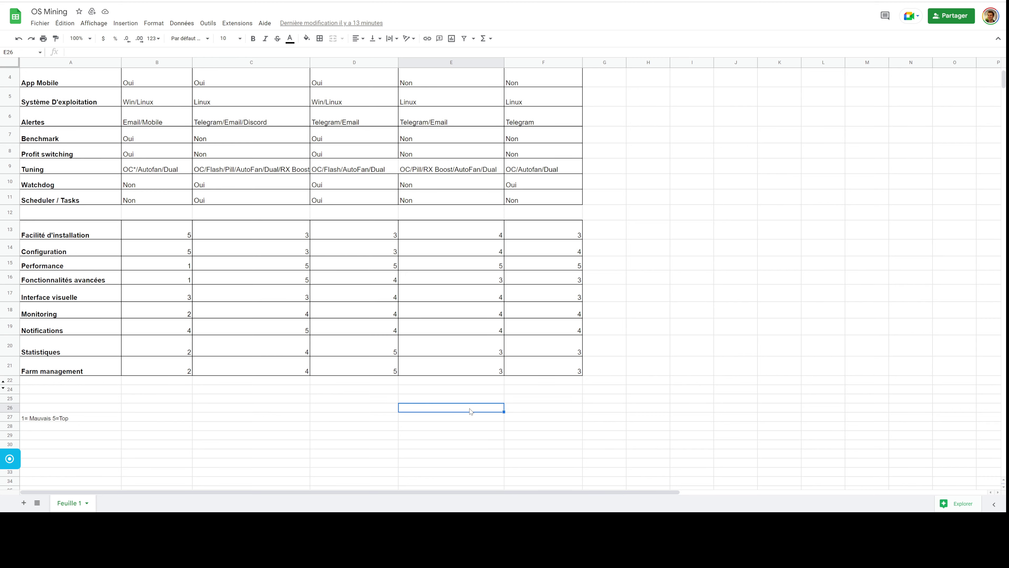
scroll(471, 411, up, 3)
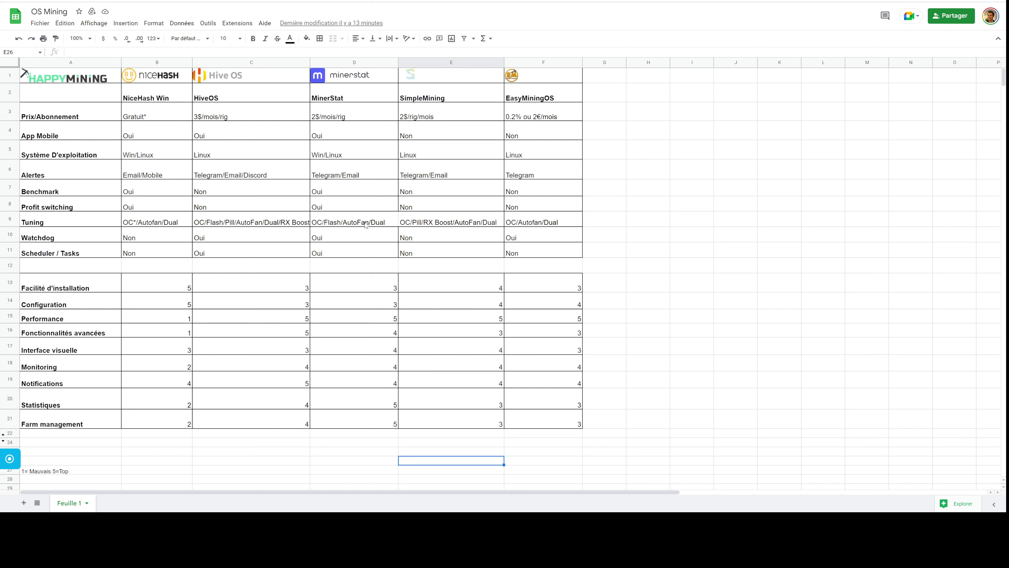
click(636, 265)
scroll(637, 265, down, 6)
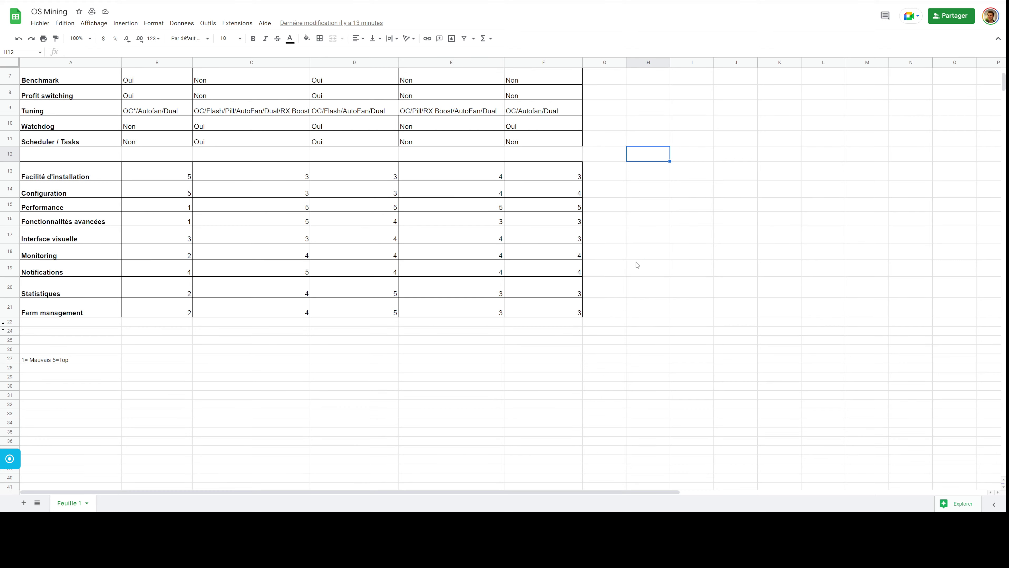
- Undo the recent spreadsheet edits one after another until the hidden MOYENNE row is restored below Farm management
key(ctrl+z)
scroll(626, 262, up, 6)
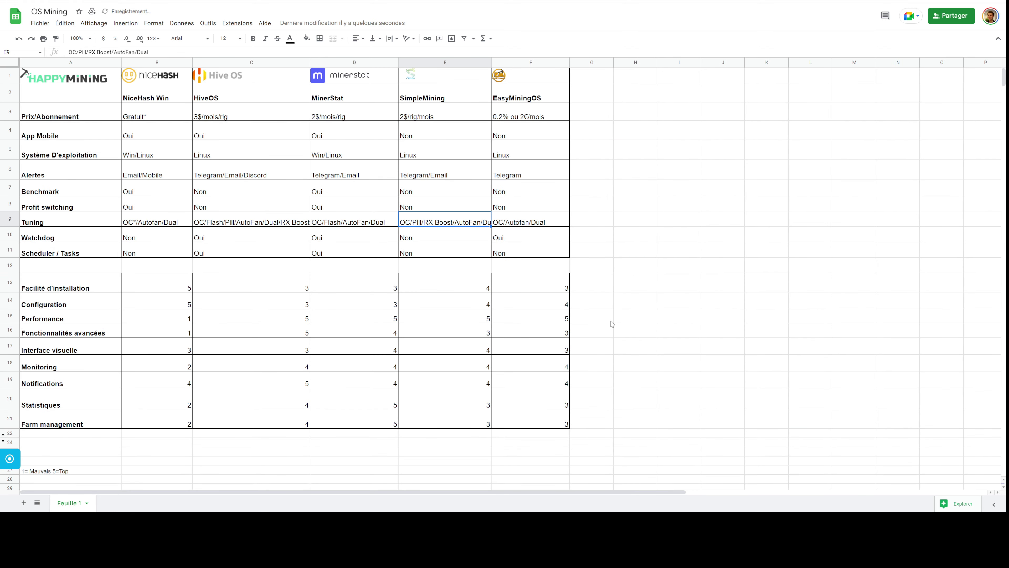
key(Up)
key(Up)
key(Up)
key(Up)
key(Up)
key(Up)
key(ctrl+z)
key(ctrl+z)
key(ctrl+z)
key(ctrl+z)
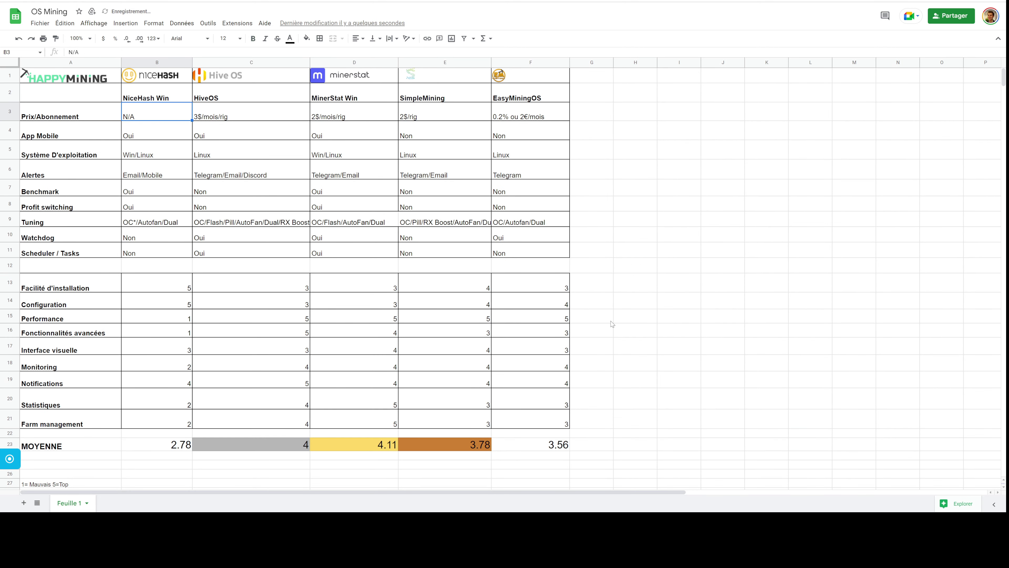
scroll(356, 330, up, 3)
- Review the MOYENNE scores of MinerStat, NiceHash and EasyMiningOS
click(344, 451)
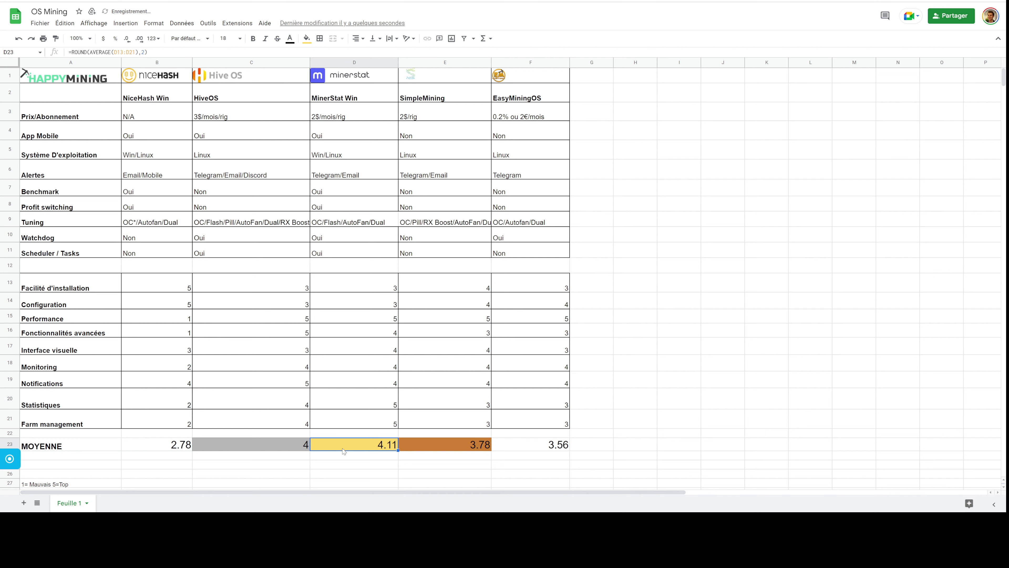
click(184, 448)
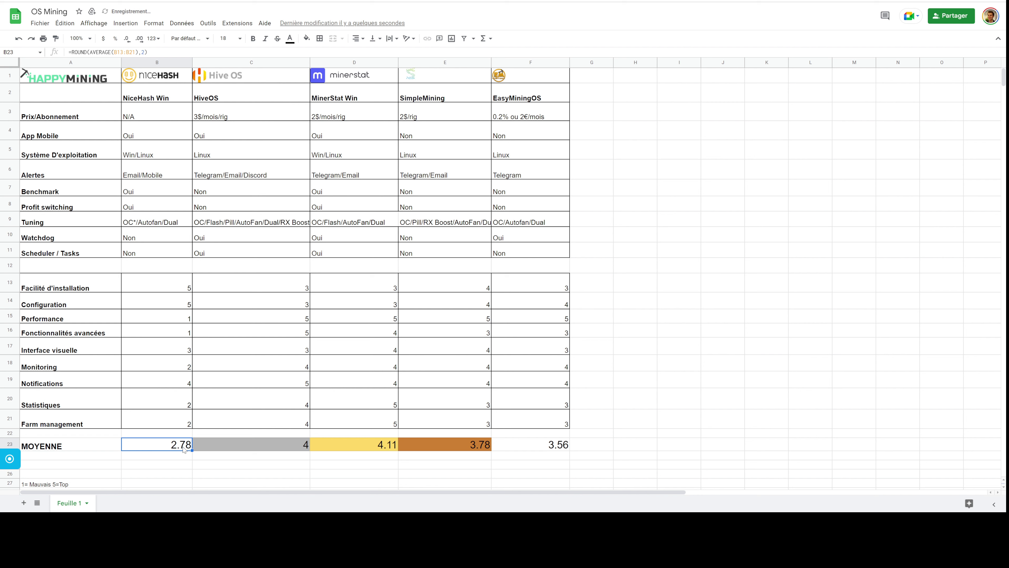
click(537, 448)
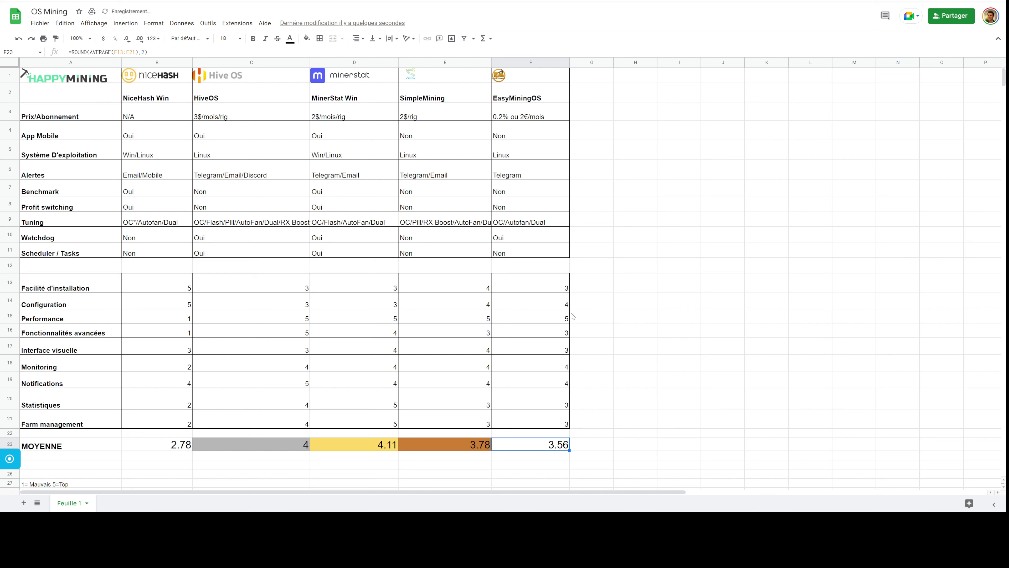
click(348, 457)
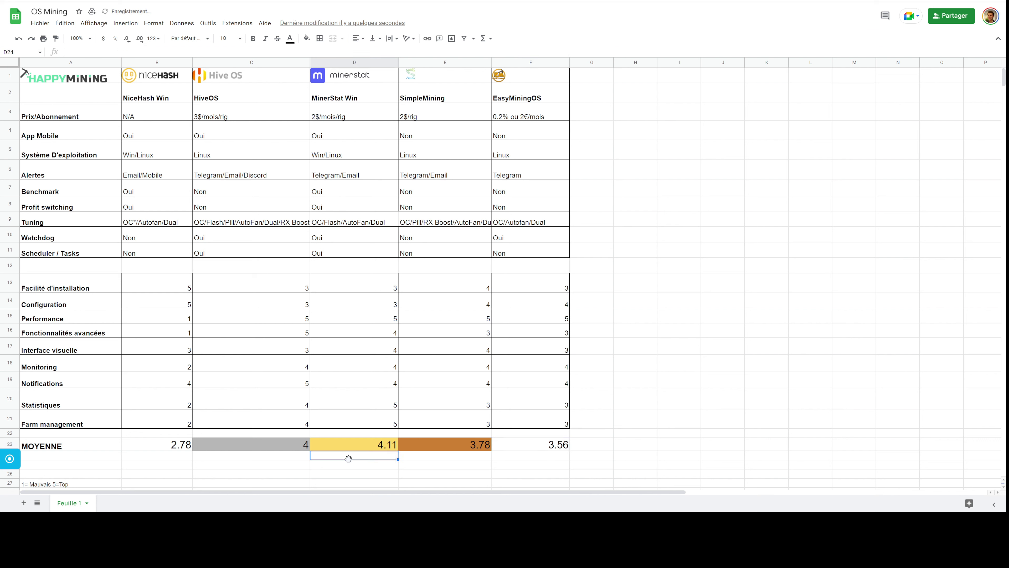
- Examine SimpleMining's average score and its App Mobile and Scheduler / Tasks entries
click(430, 448)
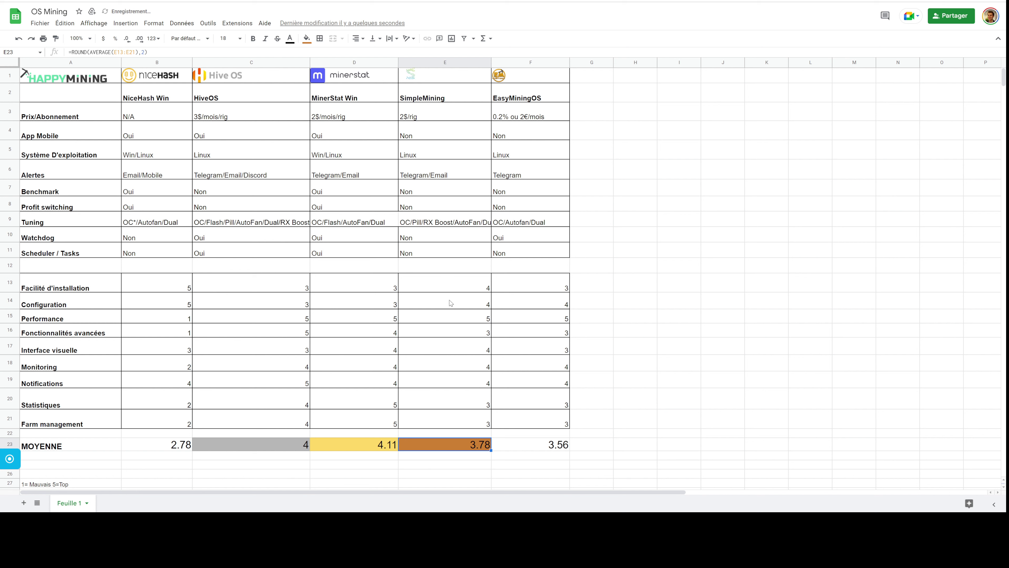
click(427, 135)
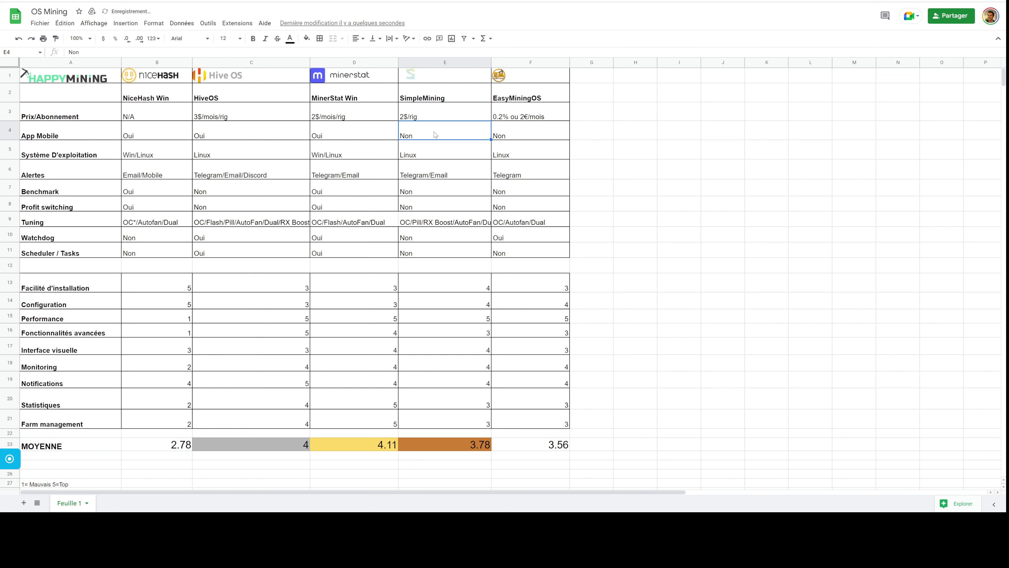
click(437, 249)
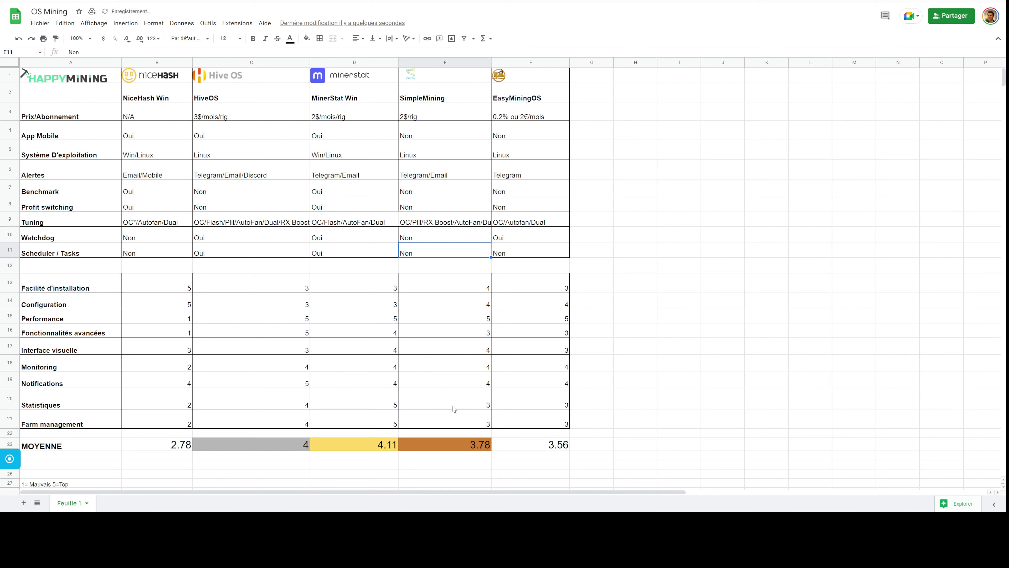
- Check HiveOS's average and compare HiveOS with MinerStat on Configuration, including MinerStat's Interface visuelle score
click(324, 450)
click(302, 448)
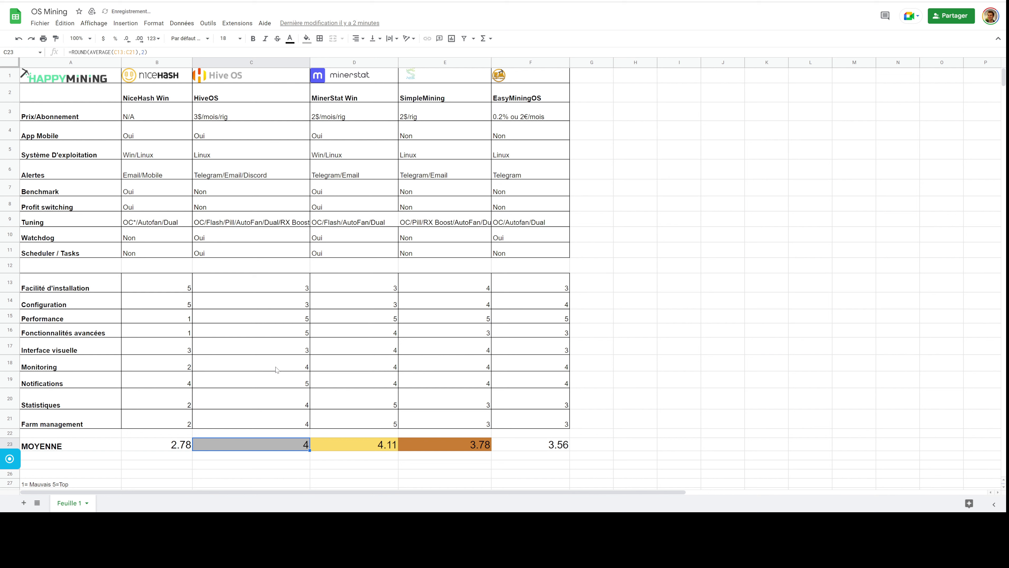
click(277, 301)
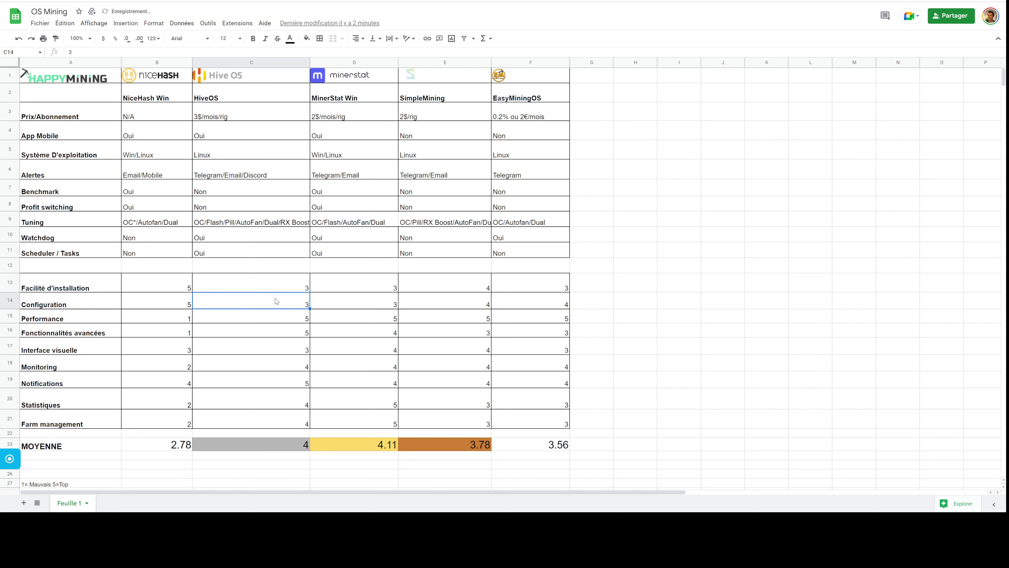
click(326, 300)
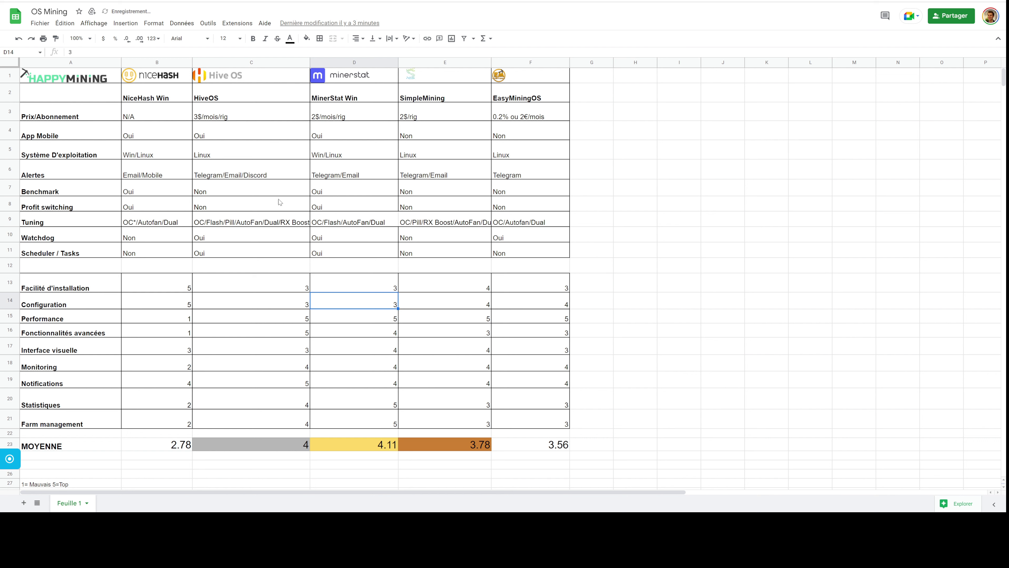
click(359, 353)
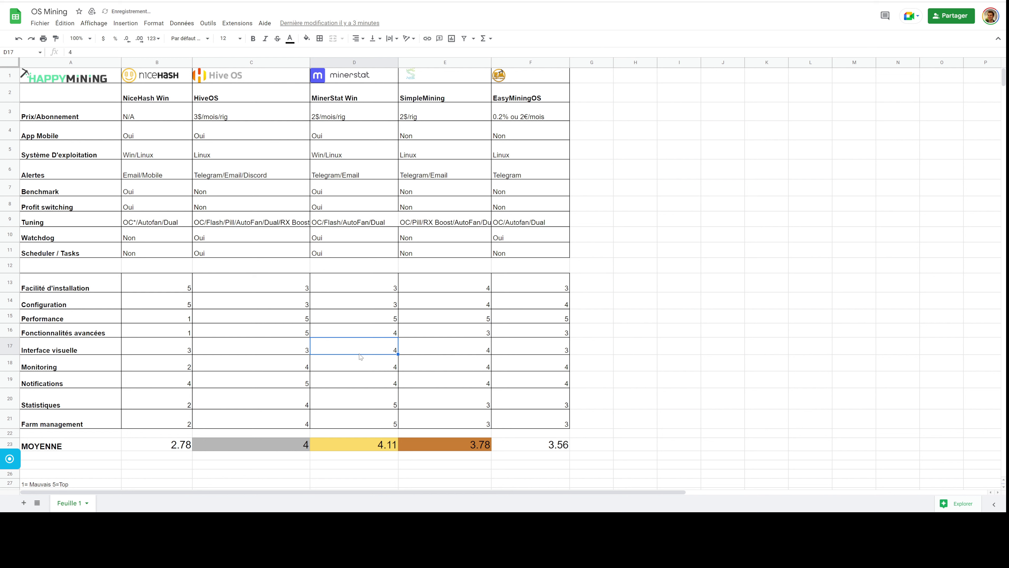
click(613, 473)
click(642, 467)
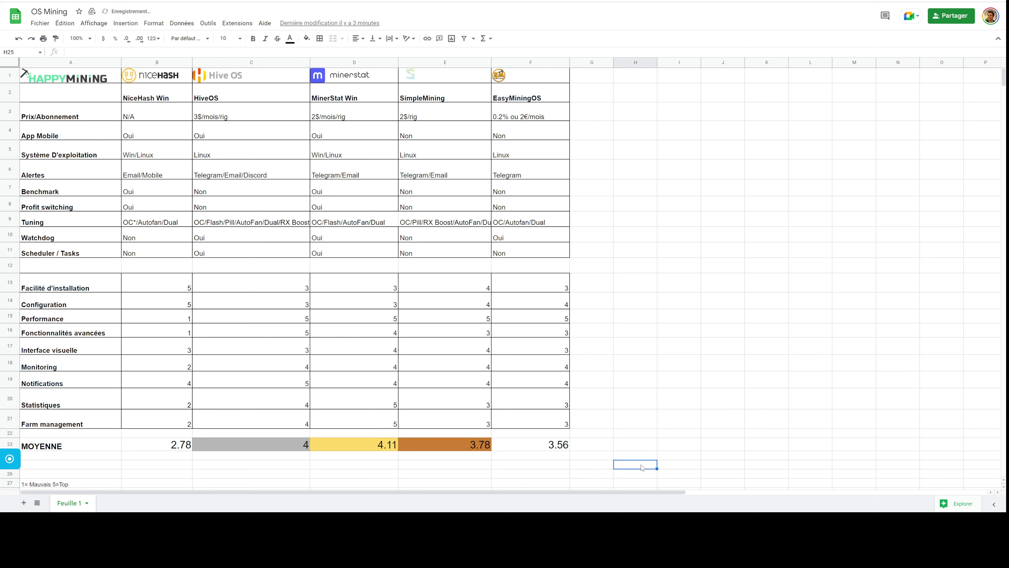
click(678, 421)
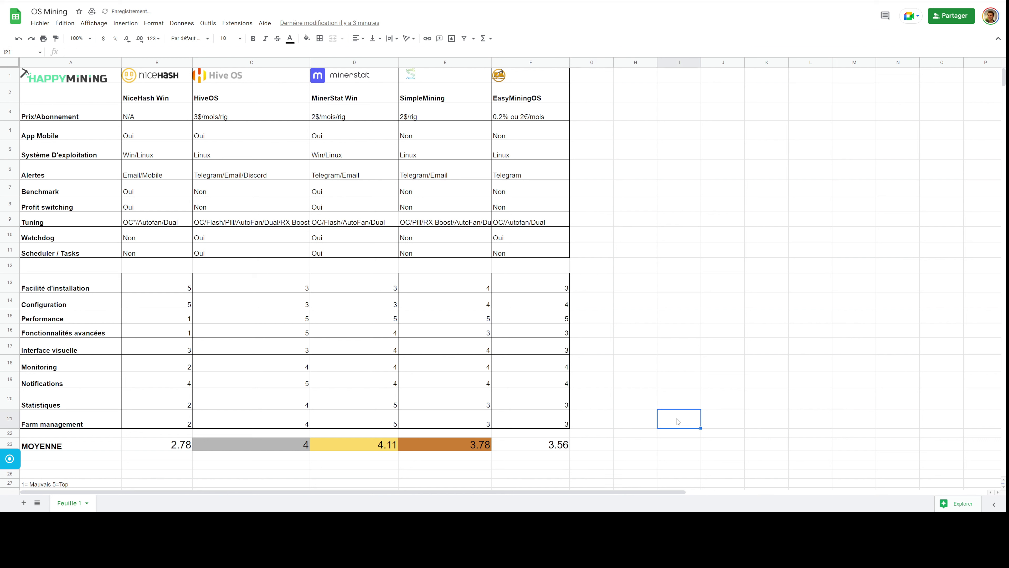